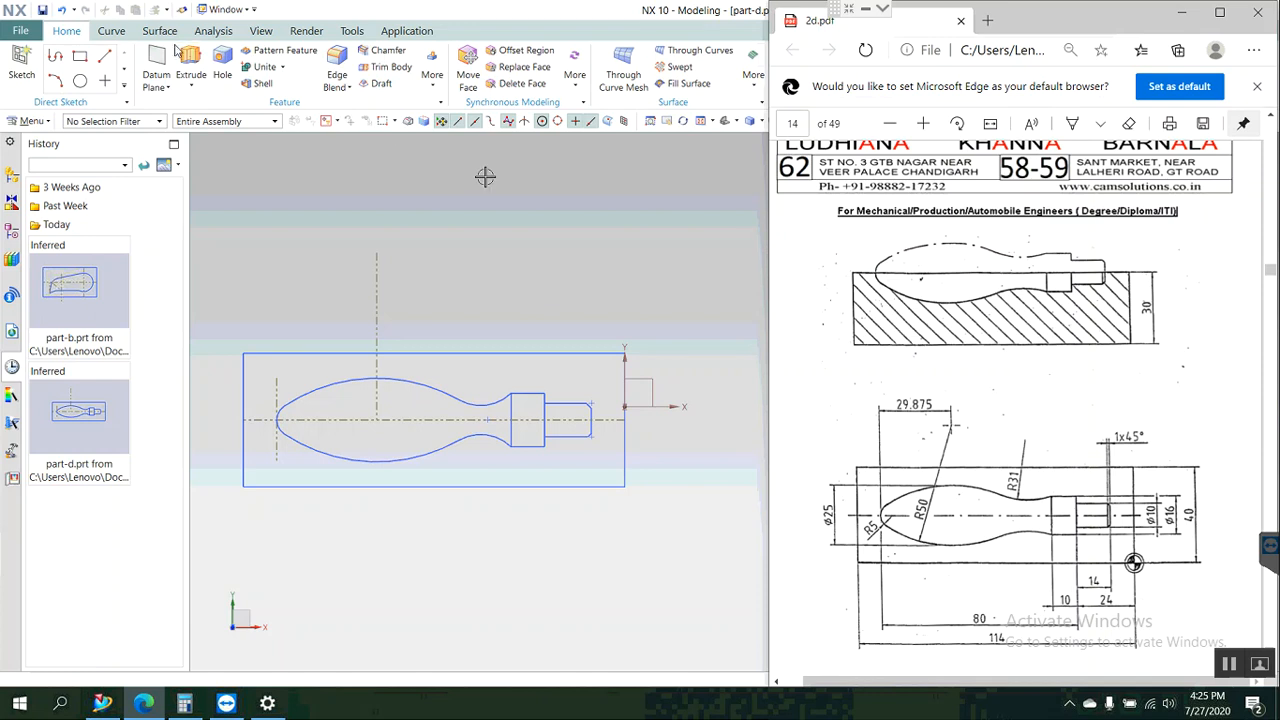
pyautogui.click(474, 462)
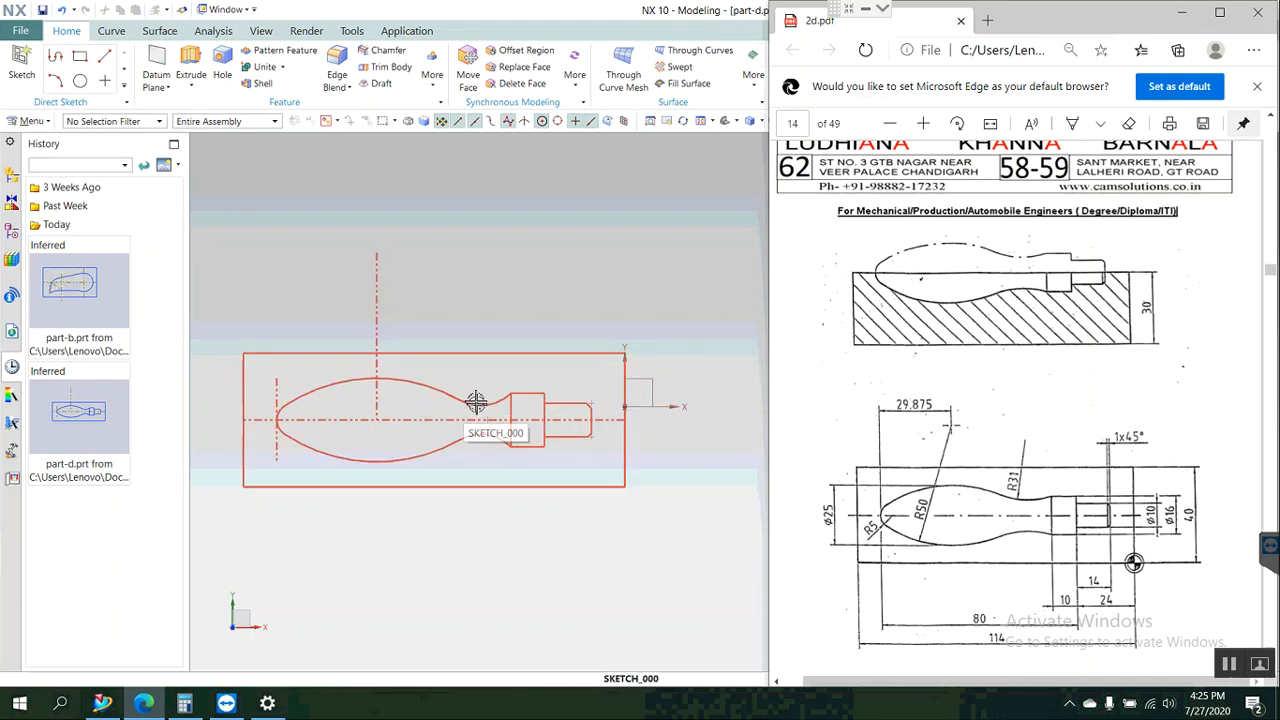
pyautogui.press('Escape')
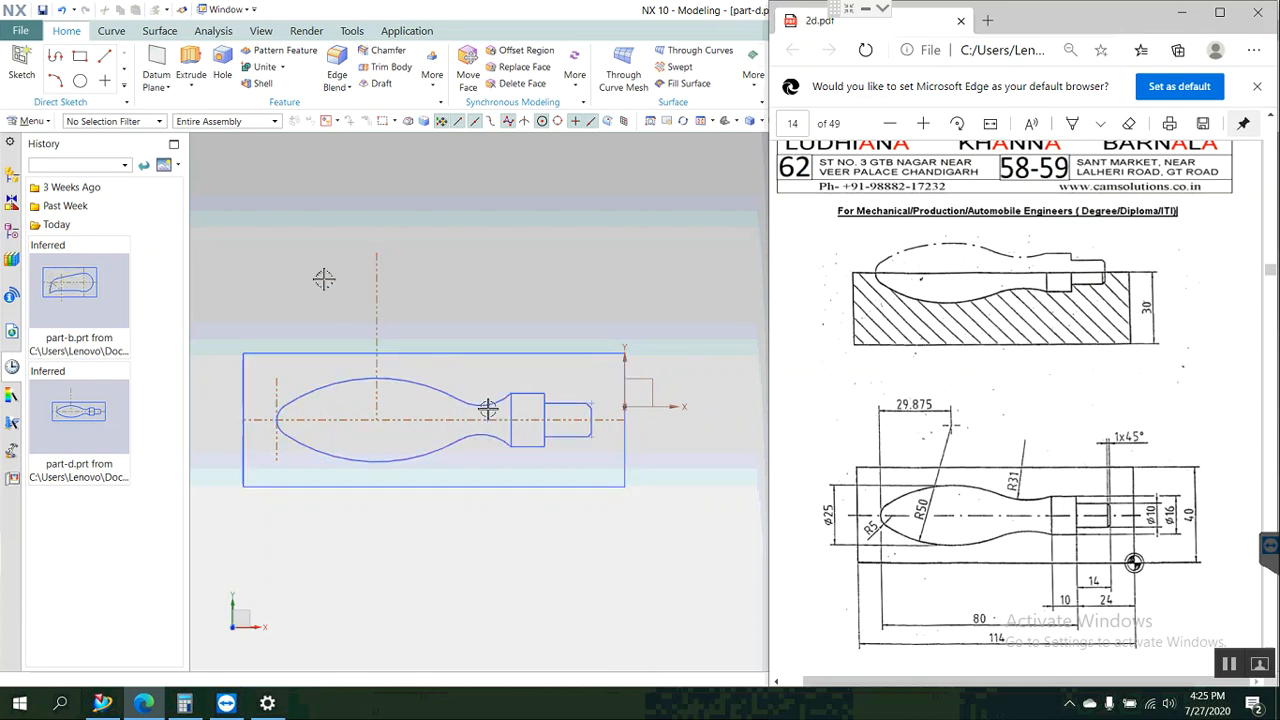
pyautogui.click(18, 31)
pyautogui.click(35, 52)
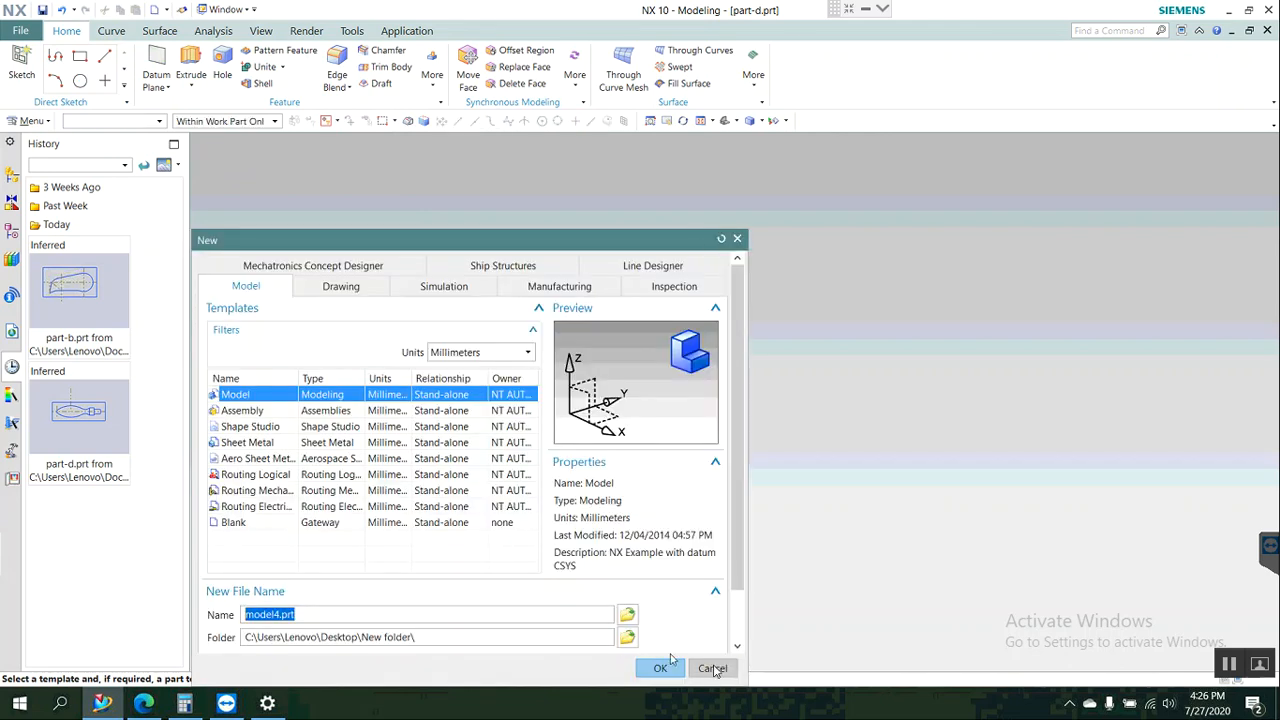
pyautogui.click(712, 668)
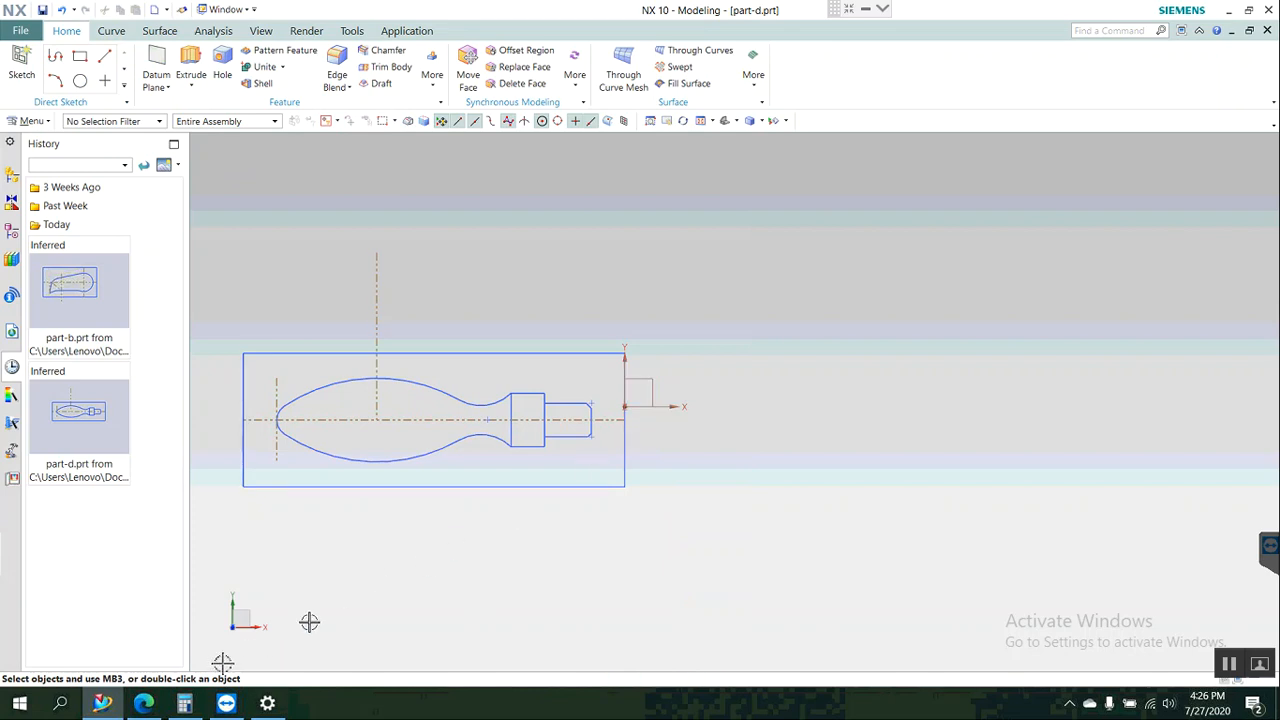
pyautogui.click(144, 703)
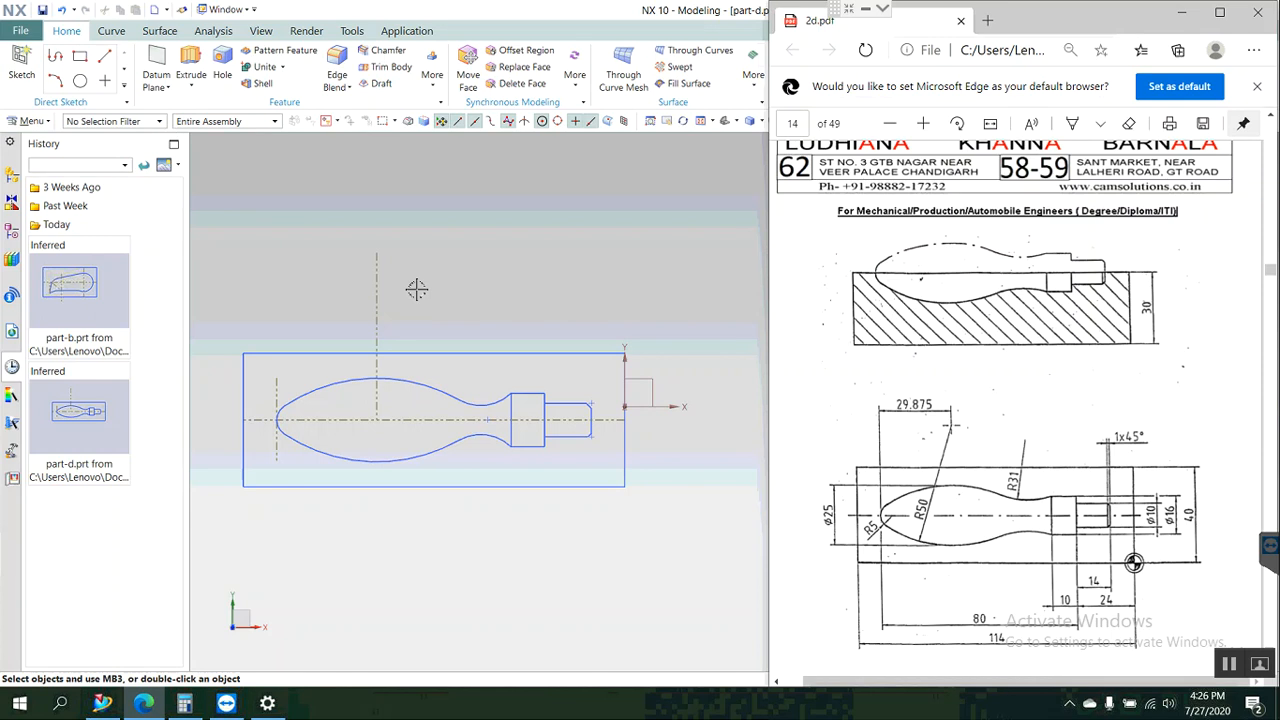
# Create a new part named model4.prt from the Model template in millimetres.
pyautogui.click(21, 31)
pyautogui.click(36, 52)
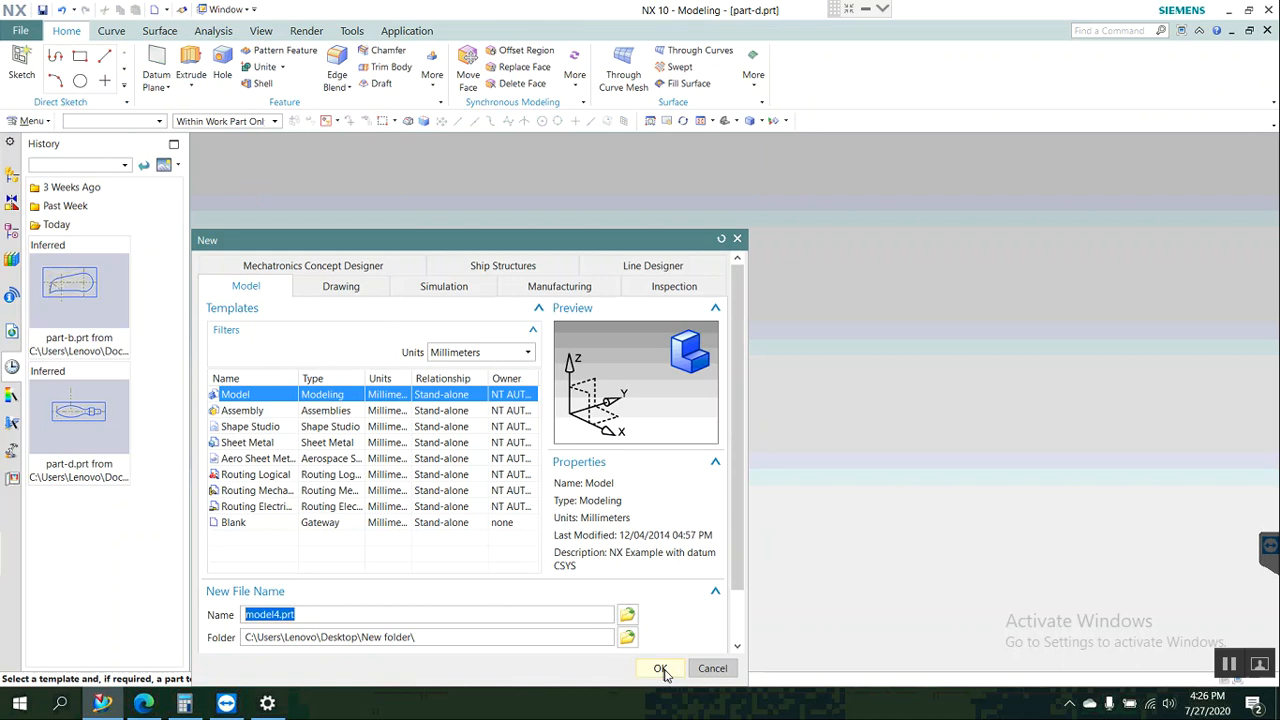
pyautogui.click(660, 668)
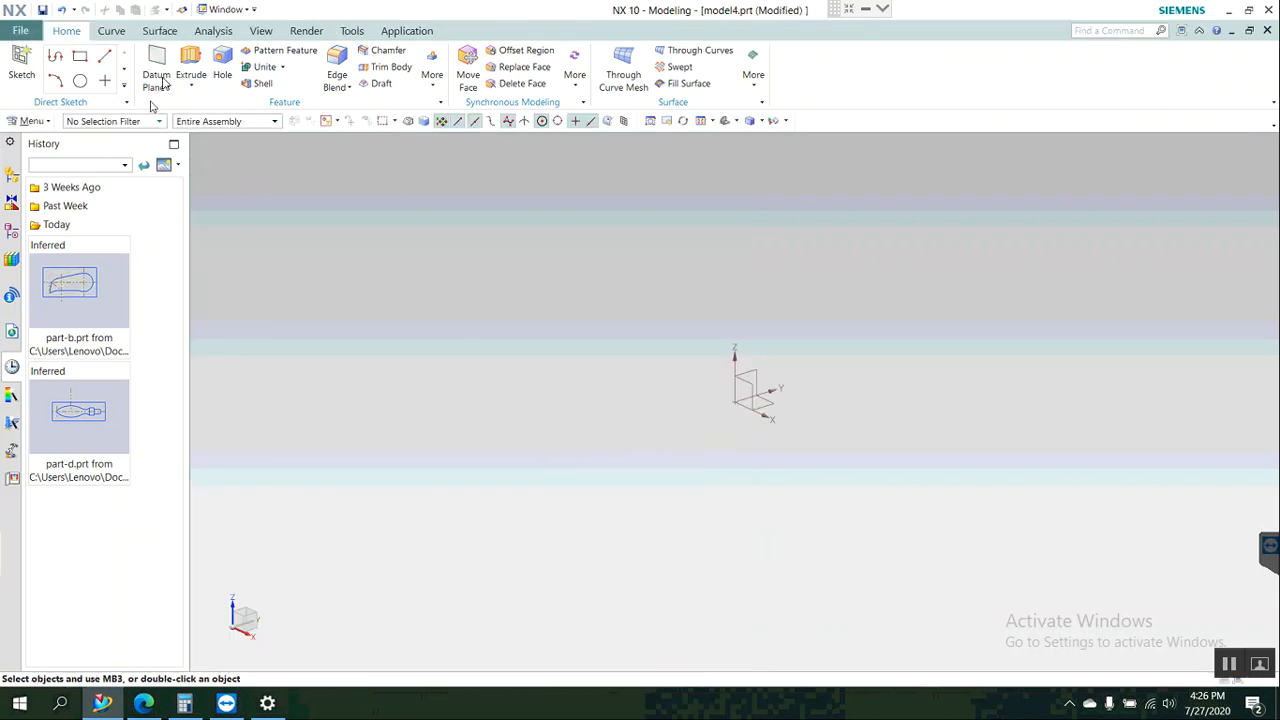
# Create a sketch on the XY plane of the datum coordinate system.
pyautogui.click(21, 60)
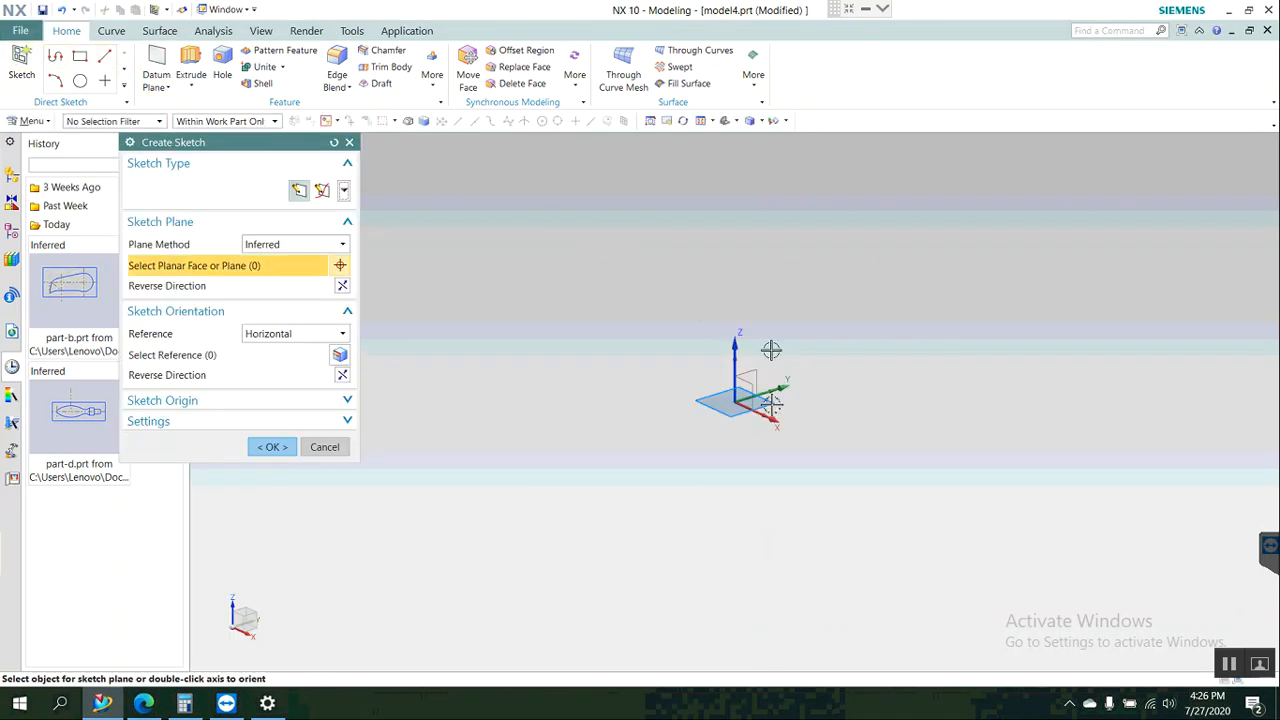
pyautogui.click(740, 360)
pyautogui.click(272, 447)
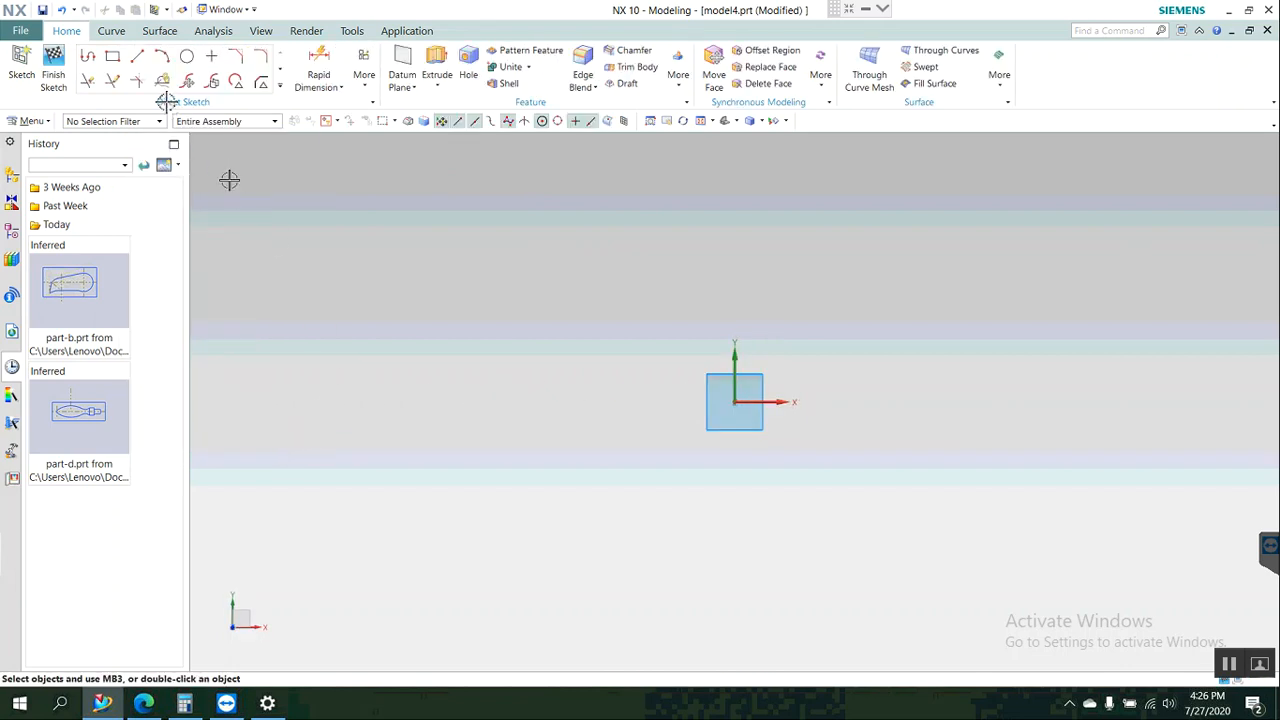
# Sketch a two-point rectangle about 114 by 46 mm, above and to the left of the sketch origin.
pyautogui.click(112, 57)
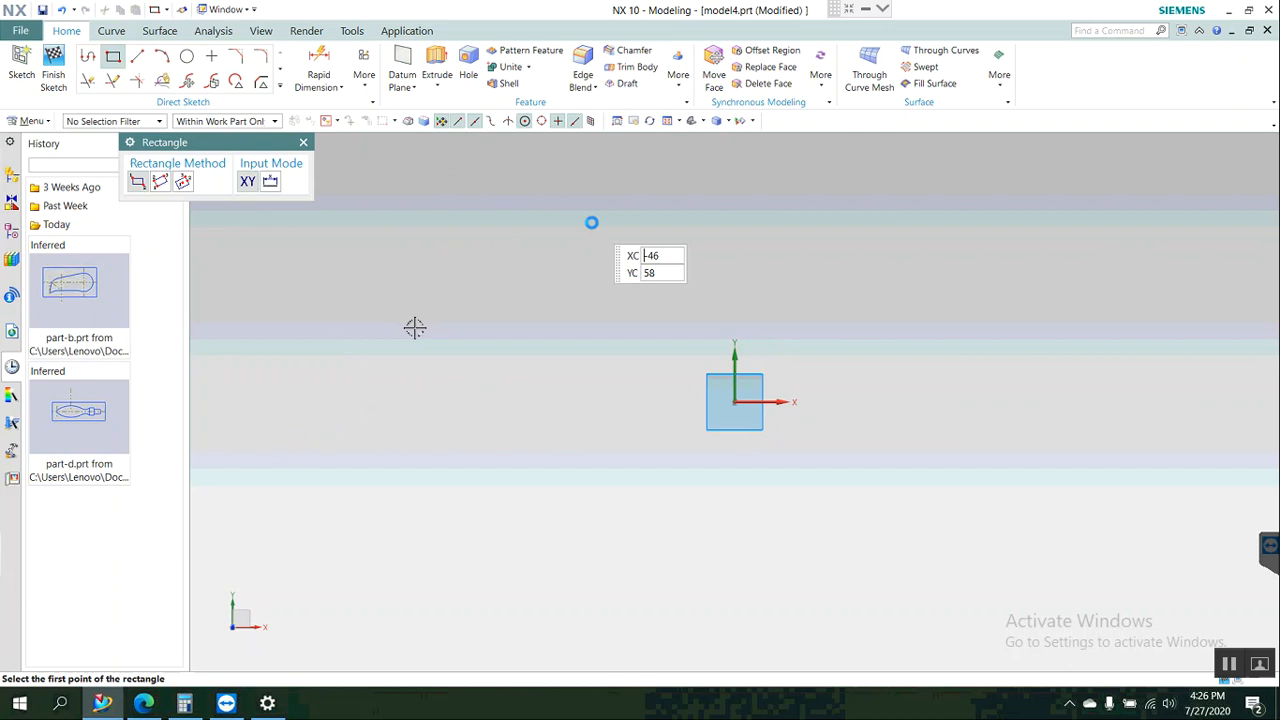
pyautogui.click(592, 222)
pyautogui.click(240, 363)
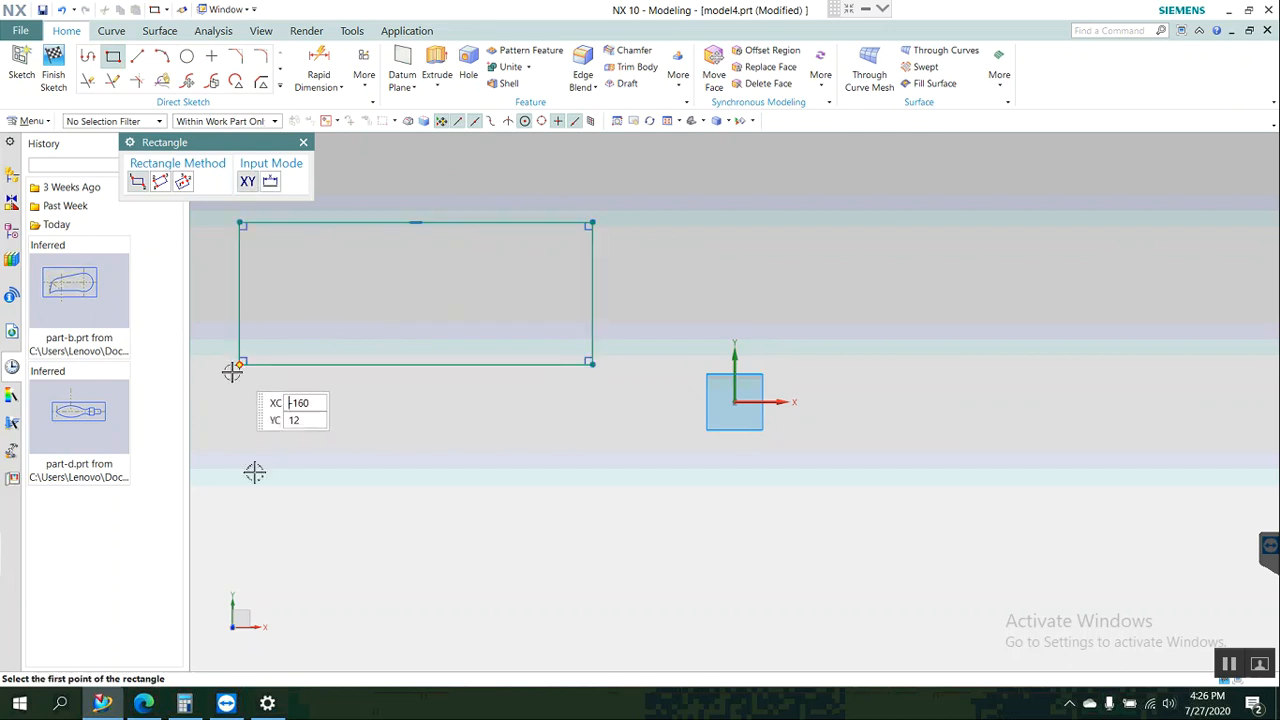
pyautogui.click(145, 704)
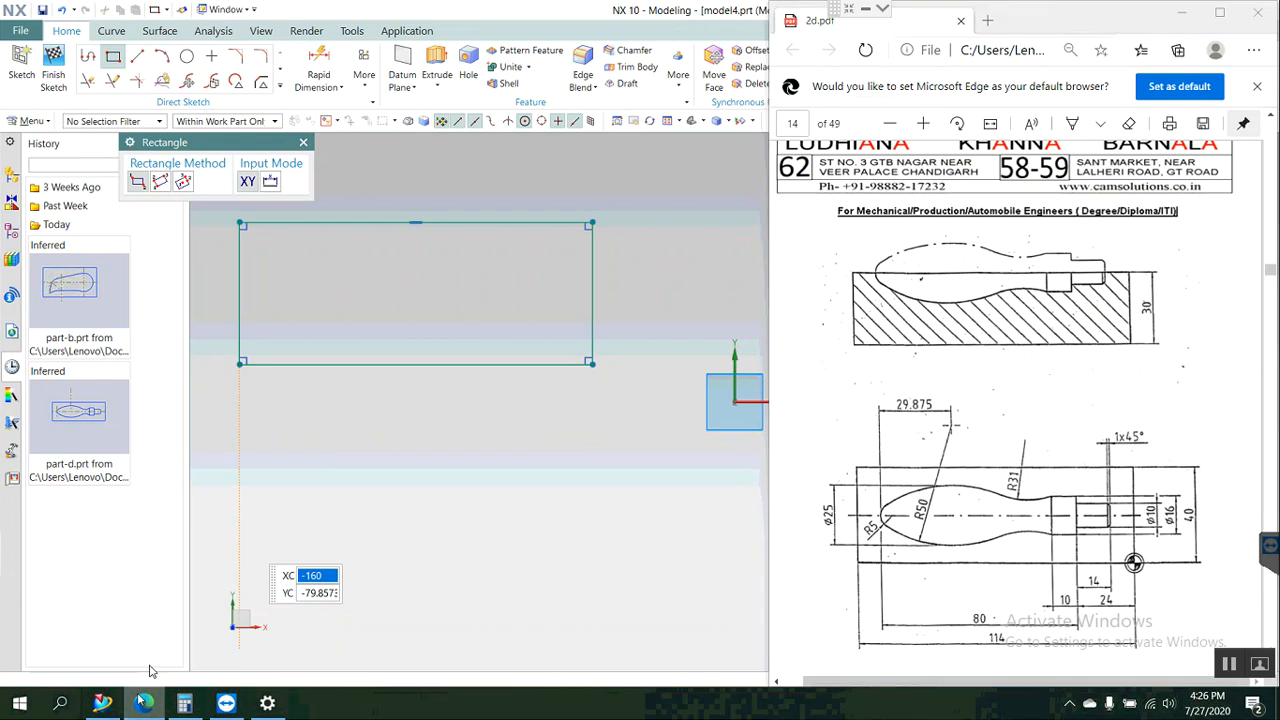
pyautogui.click(144, 694)
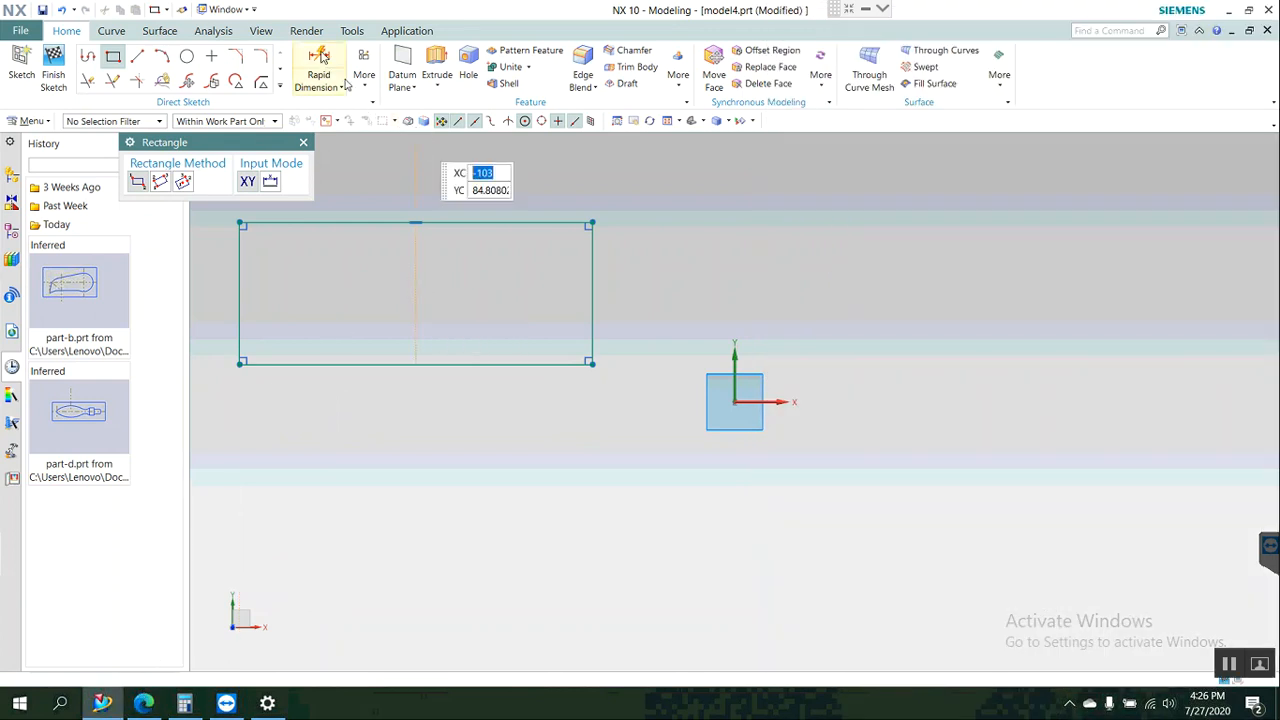
# Add a Rapid Dimension for the rectangle's bottom edge, placed below the rectangle.
pyautogui.click(319, 64)
pyautogui.click(382, 362)
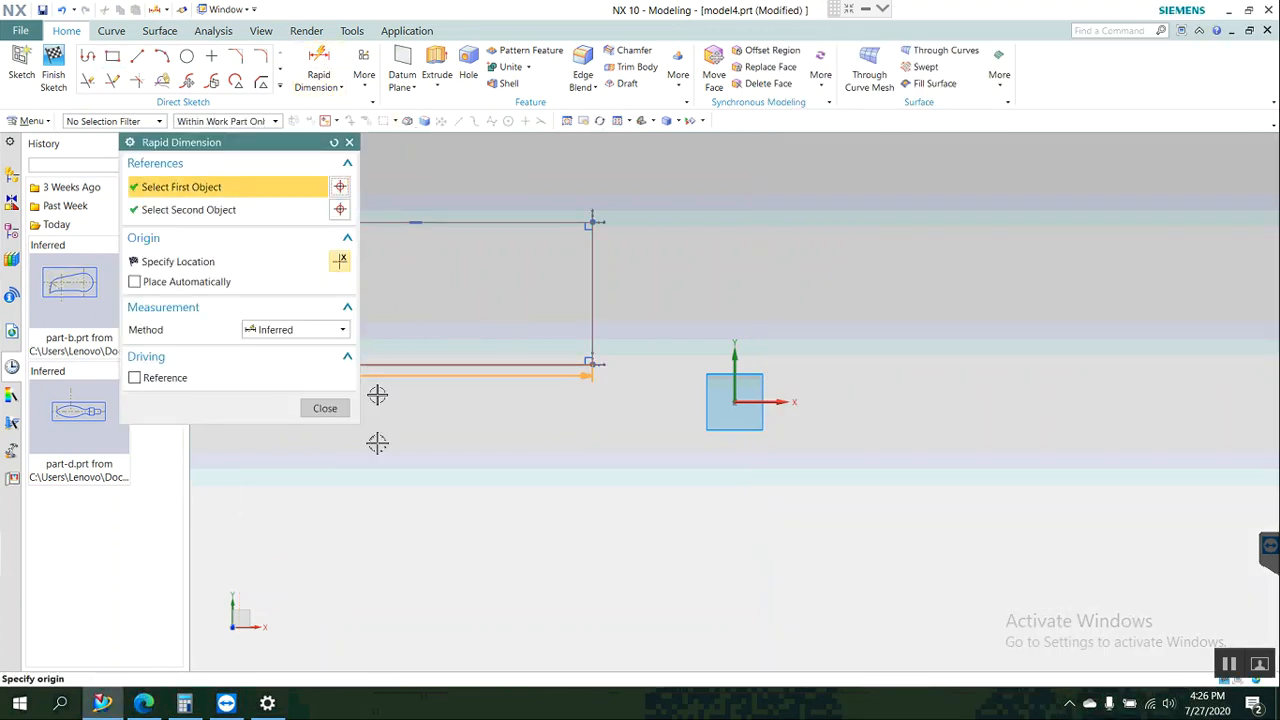
pyautogui.click(376, 455)
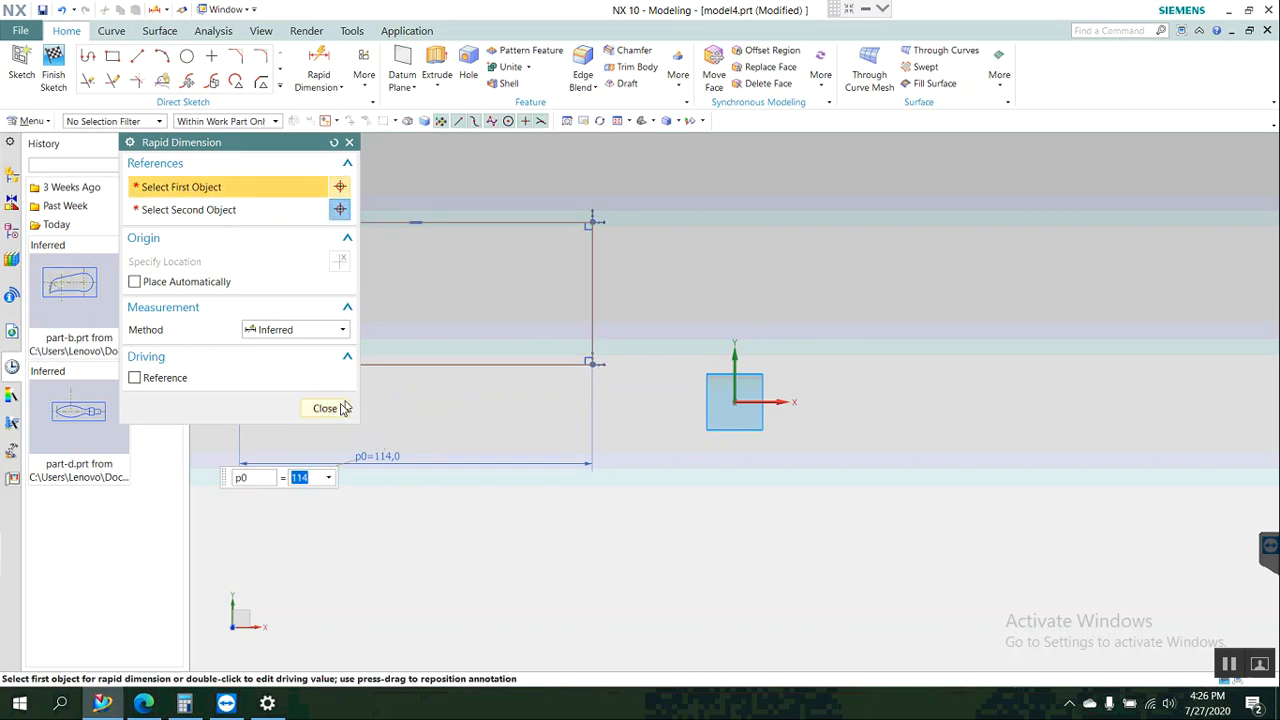
pyautogui.click(334, 408)
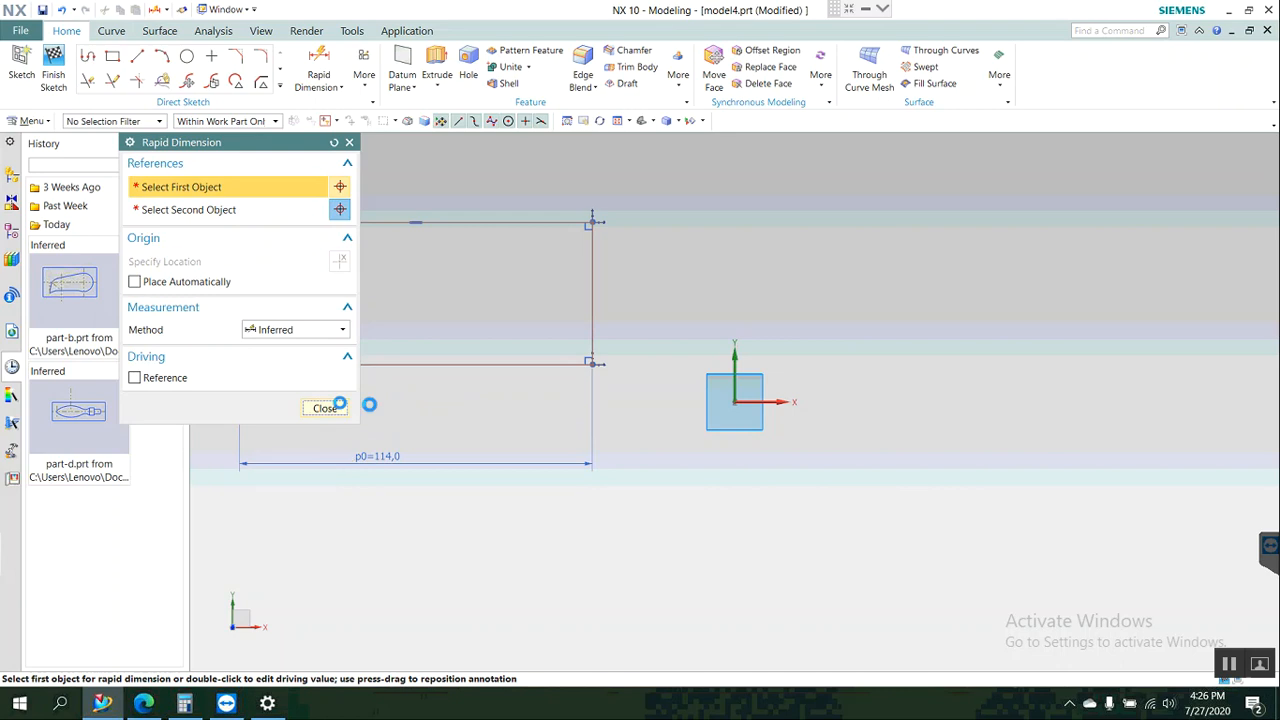
# Dimension the rectangle's right edge with Rapid Dimension and set its height to 40 mm.
pyautogui.click(144, 704)
pyautogui.click(145, 704)
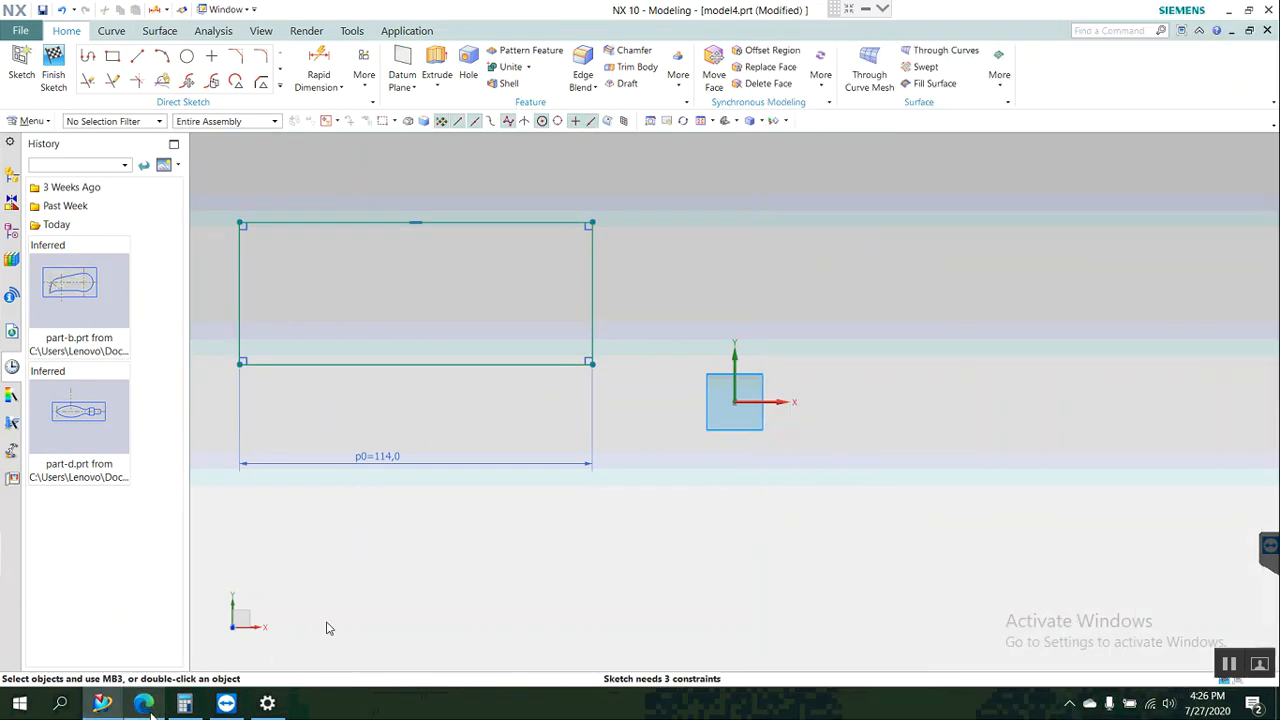
pyautogui.click(592, 319)
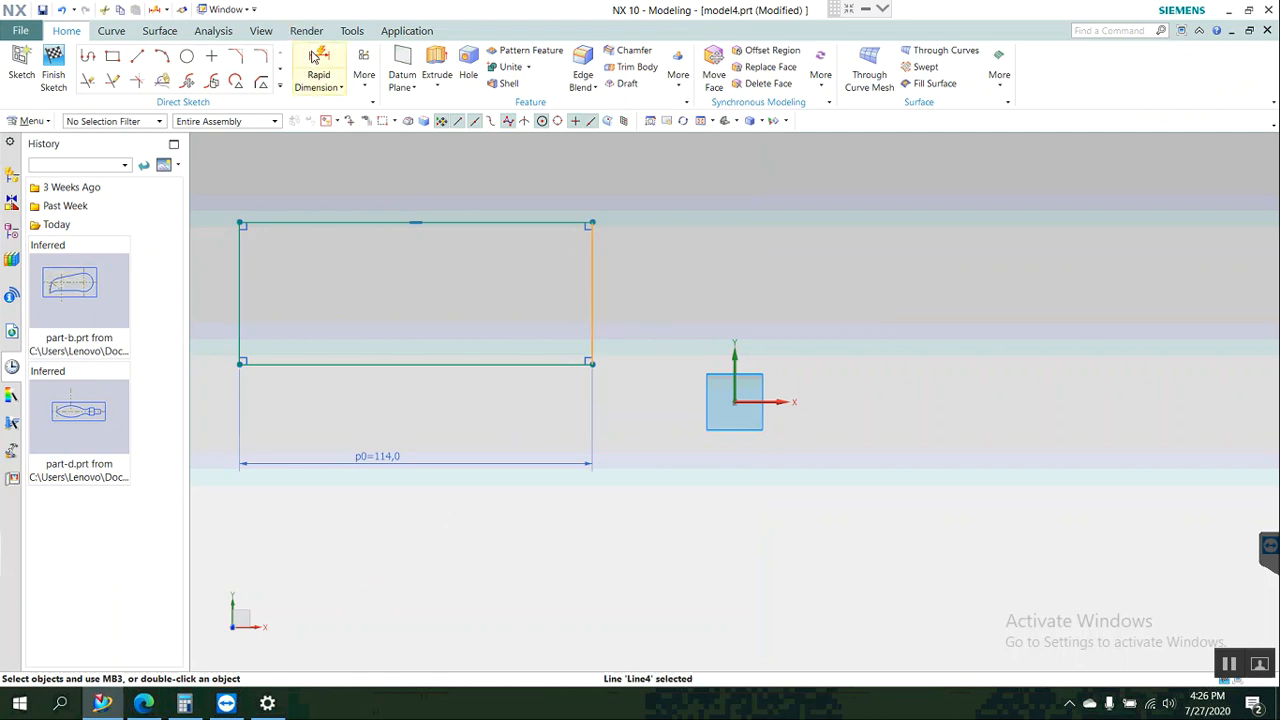
pyautogui.click(319, 66)
pyautogui.click(592, 240)
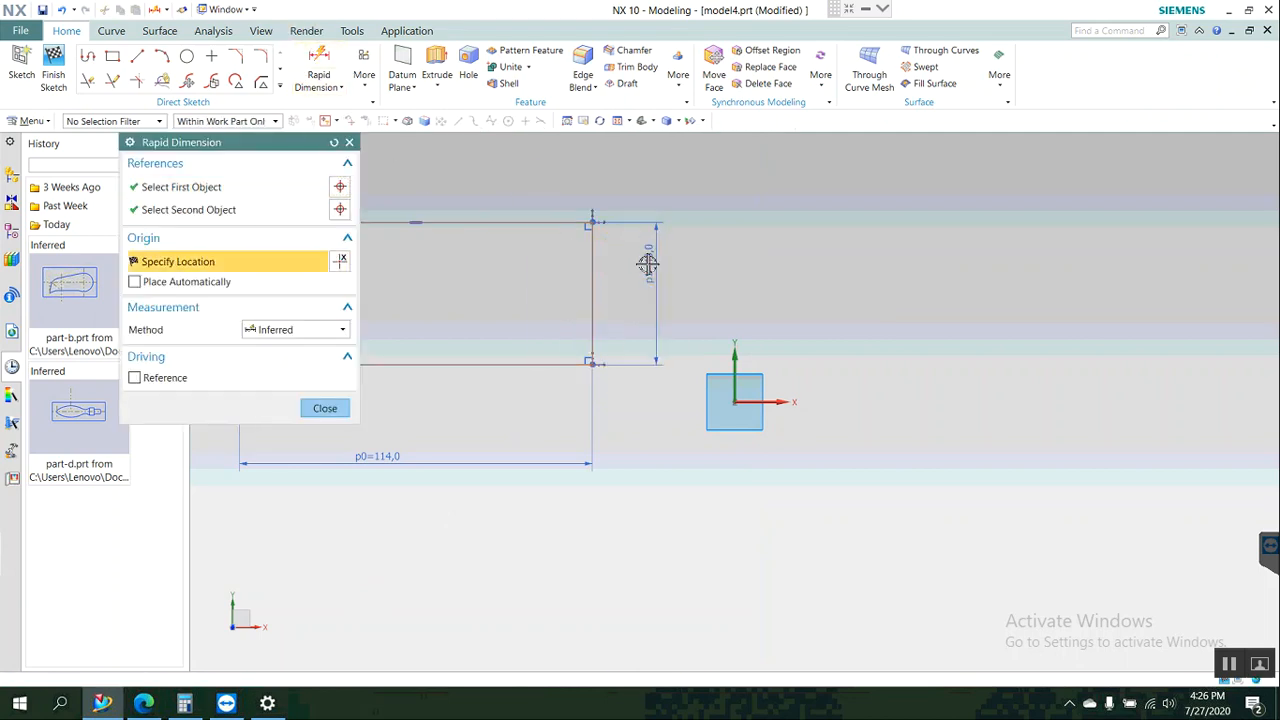
pyautogui.click(648, 262)
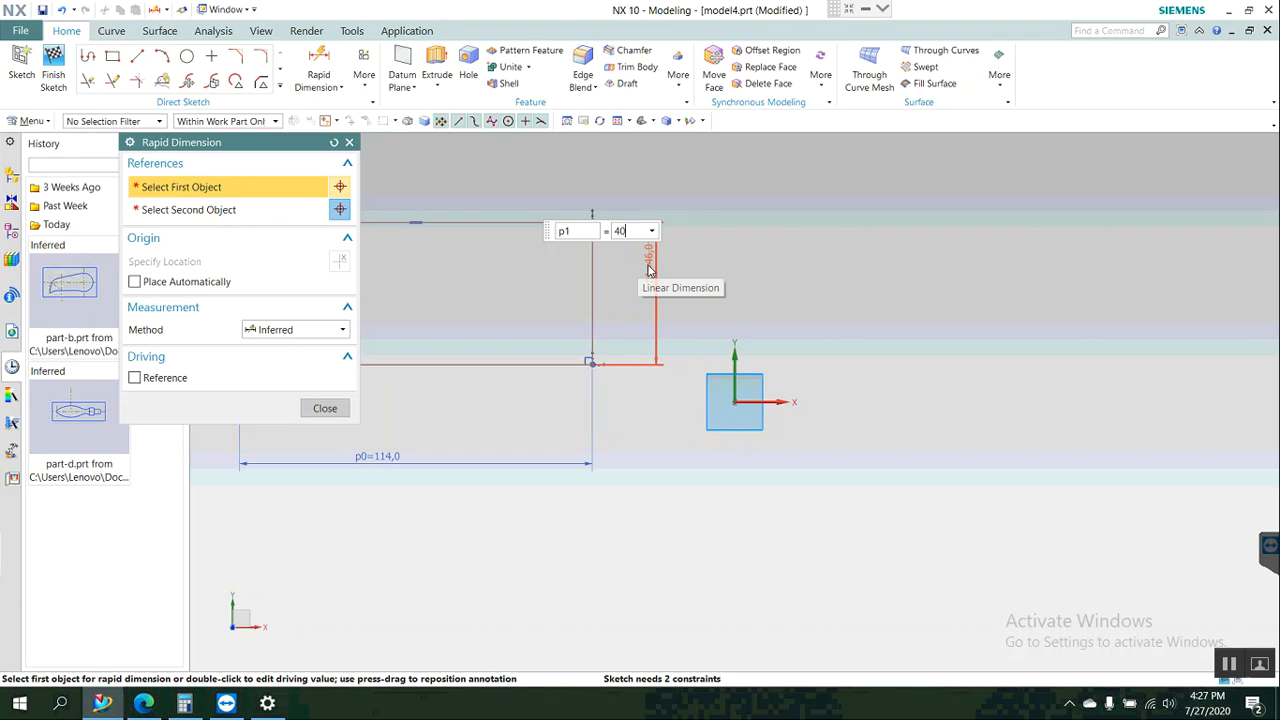
pyautogui.press('Return')
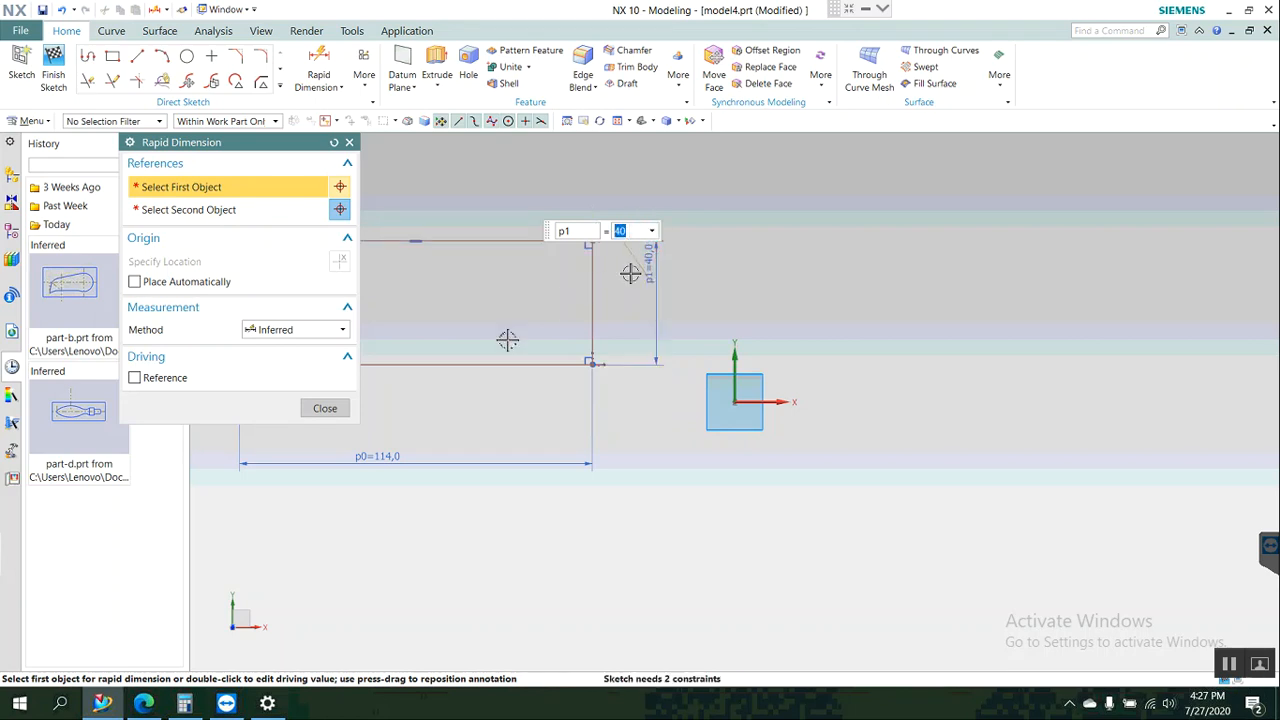
pyautogui.click(326, 409)
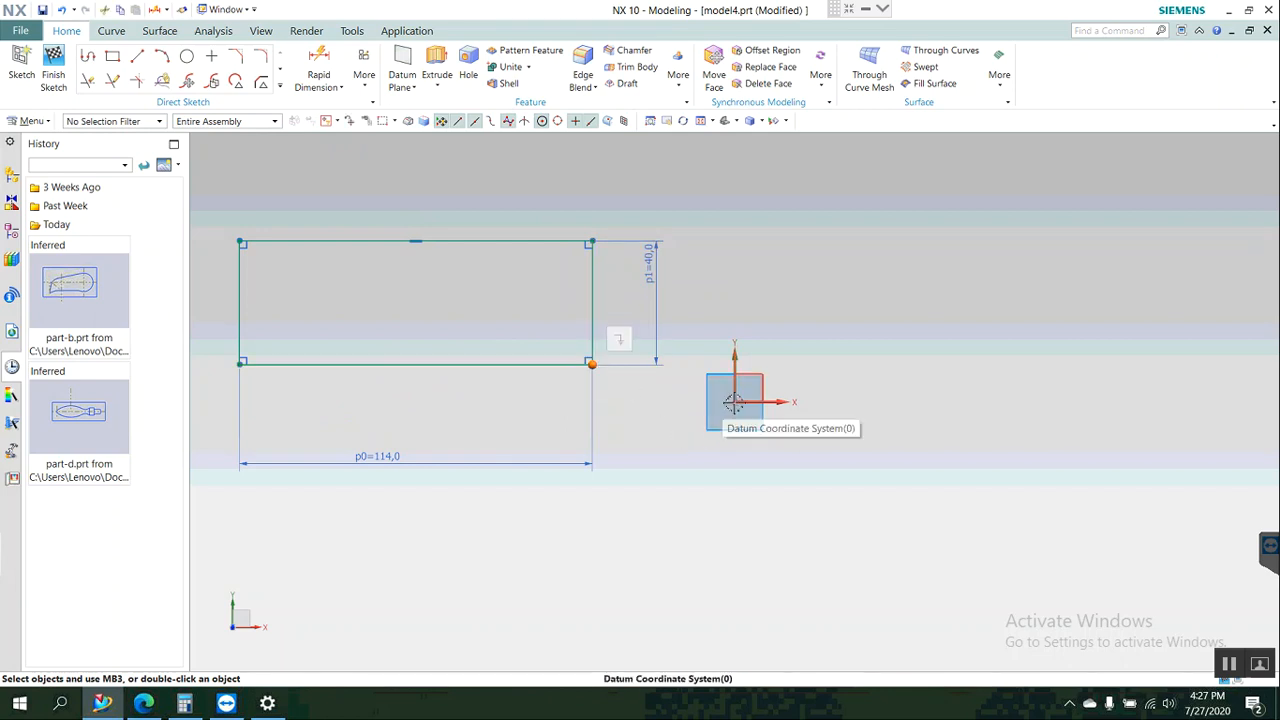
# Make the rectangle's lower-right corner coincident with the sketch origin, and reposition both dimensions outside the rectangle.
pyautogui.click(735, 407)
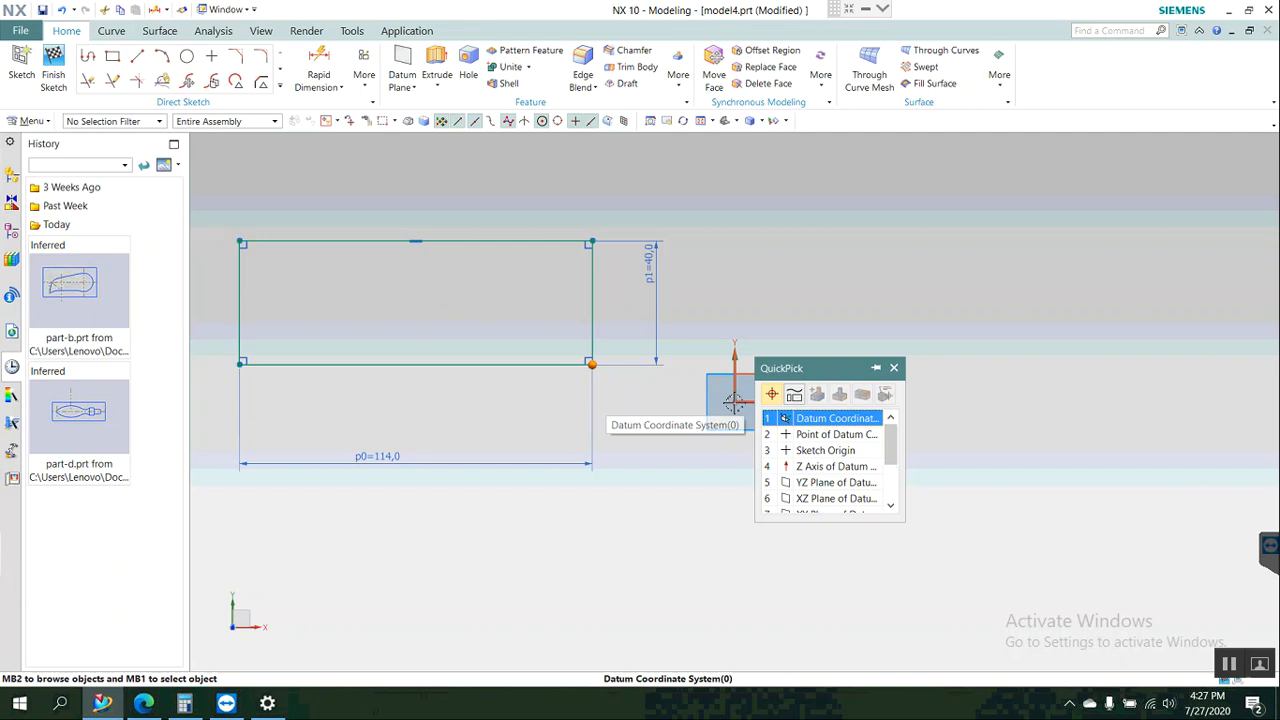
pyautogui.click(810, 452)
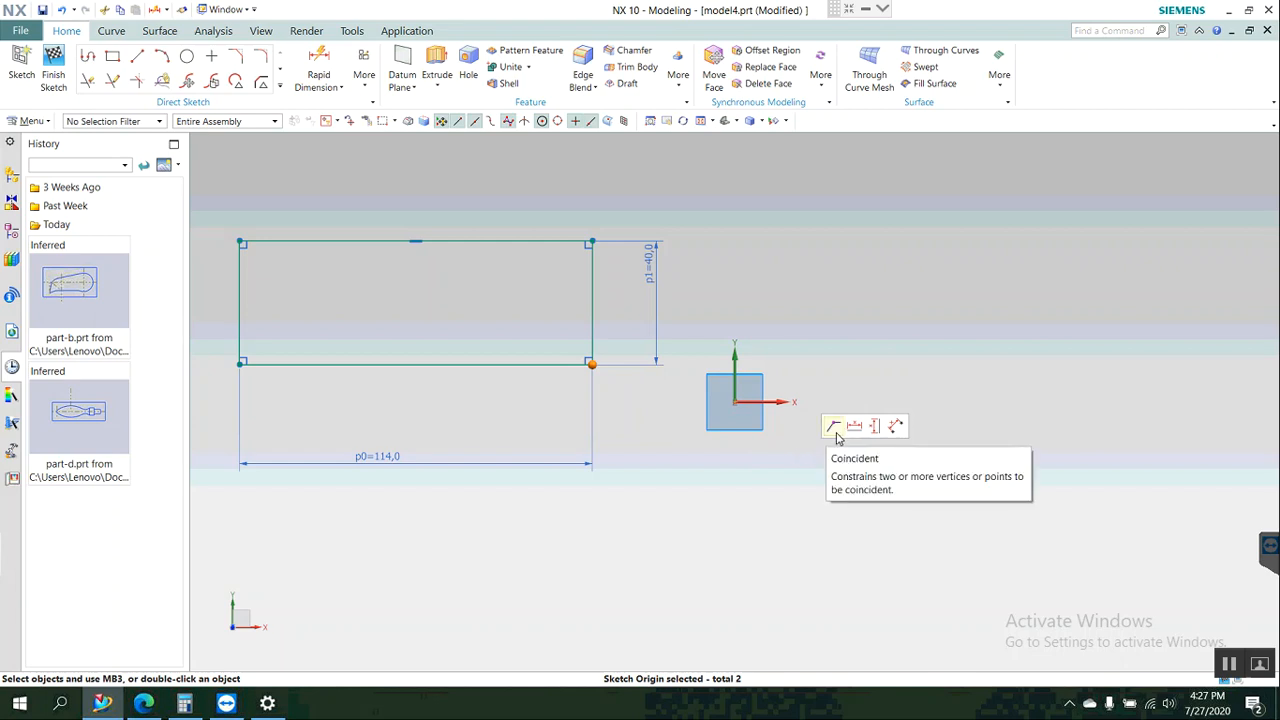
pyautogui.click(835, 430)
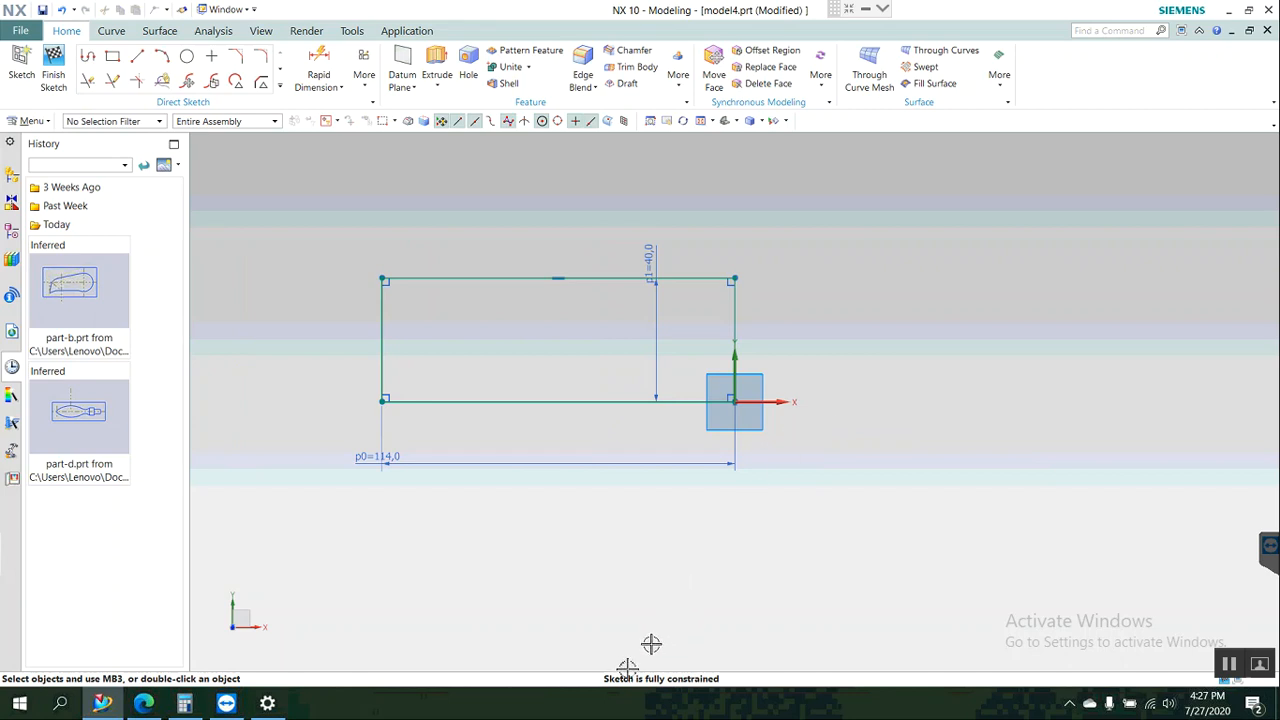
pyautogui.moveTo(657, 252); pyautogui.dragTo(806, 321)
pyautogui.moveTo(386, 450); pyautogui.dragTo(551, 466)
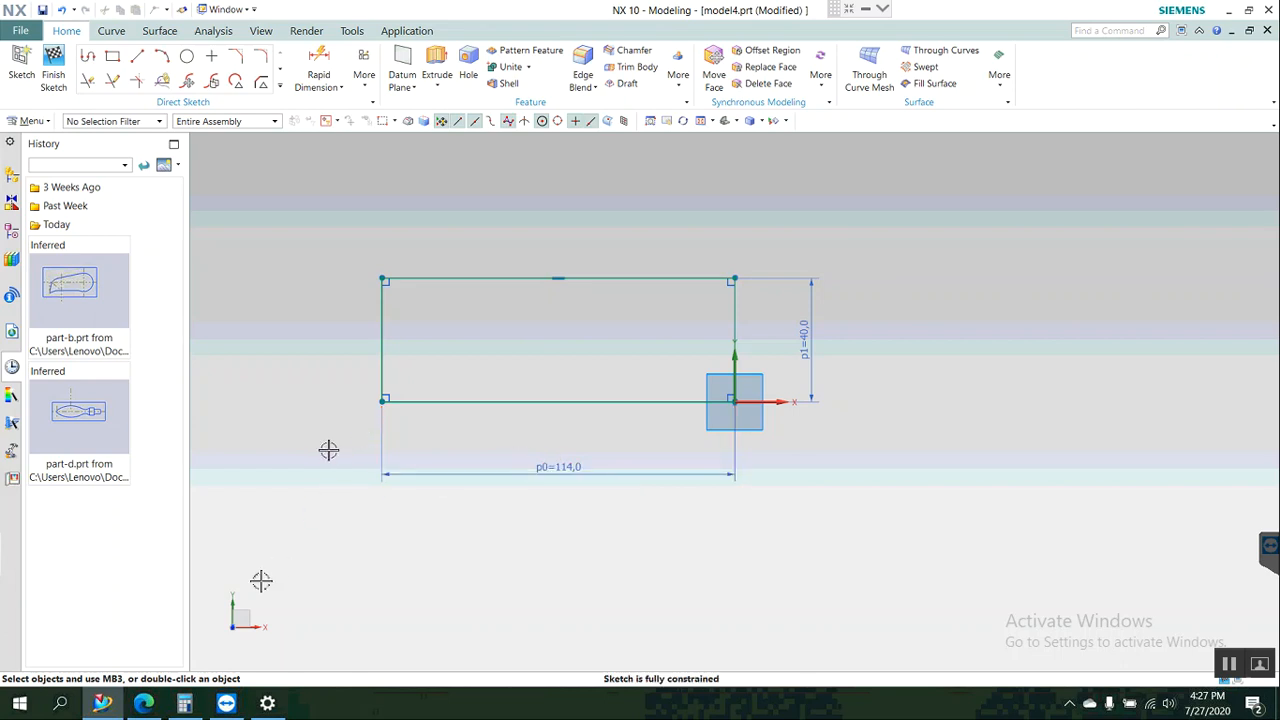
# Draw a horizontal line between the midpoints of the rectangle's two vertical sides and convert it to a reference line.
pyautogui.click(145, 705)
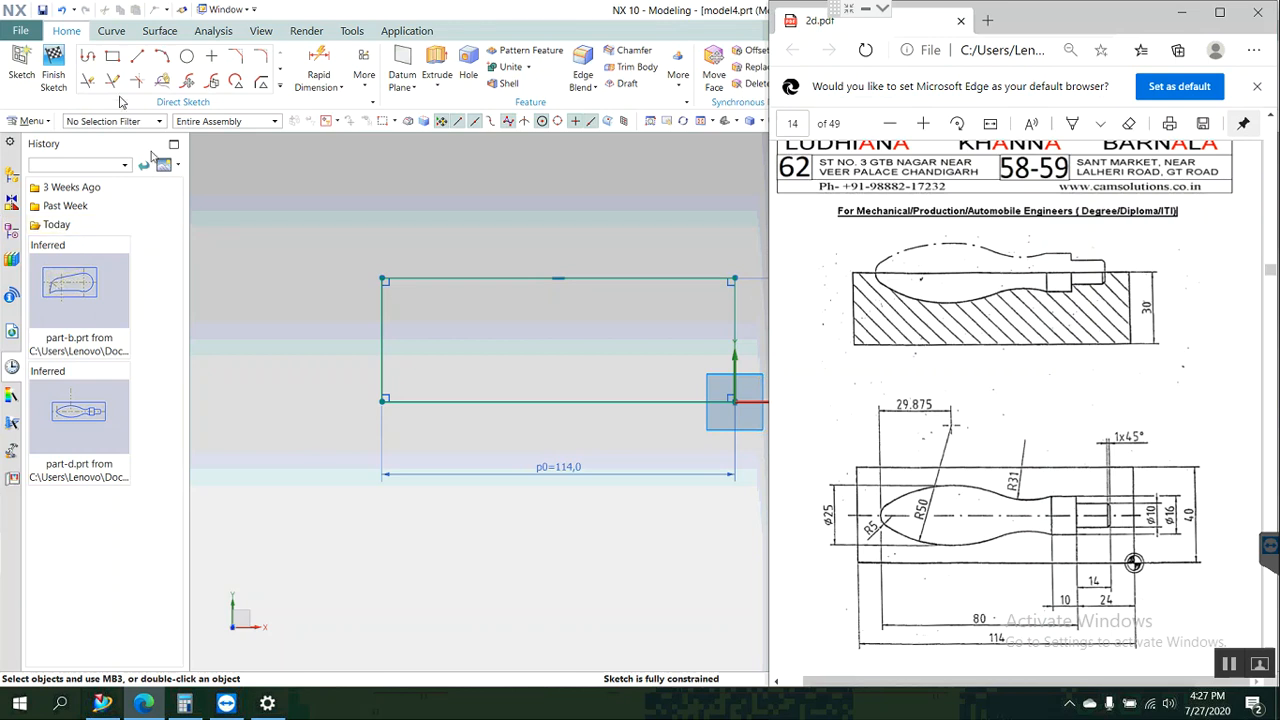
pyautogui.click(137, 56)
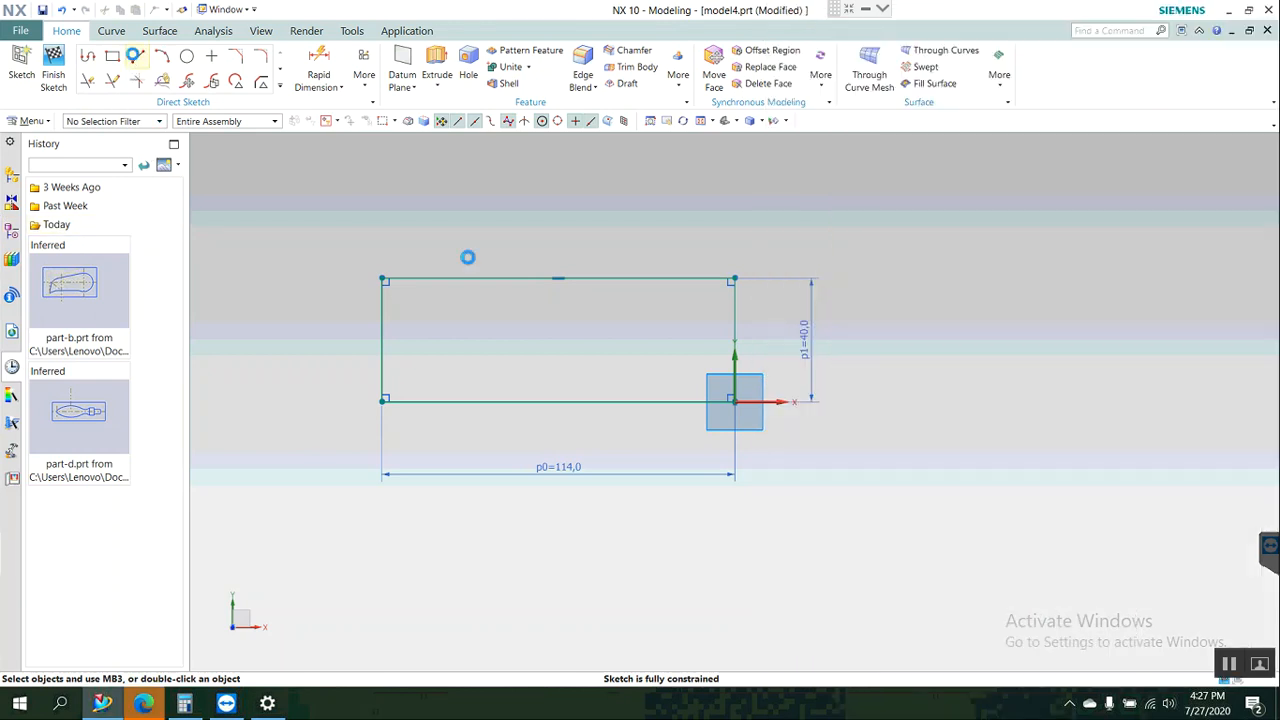
pyautogui.click(734, 338)
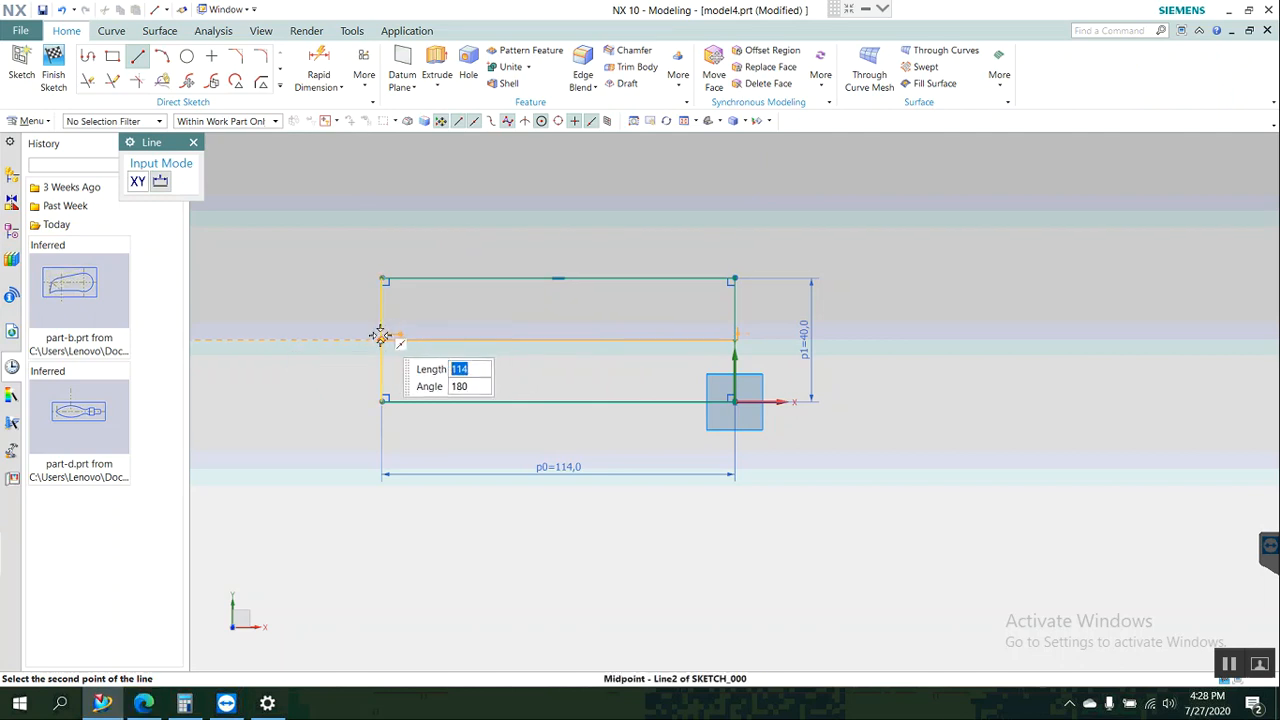
pyautogui.click(383, 339)
pyautogui.press('Escape')
pyautogui.click(605, 341)
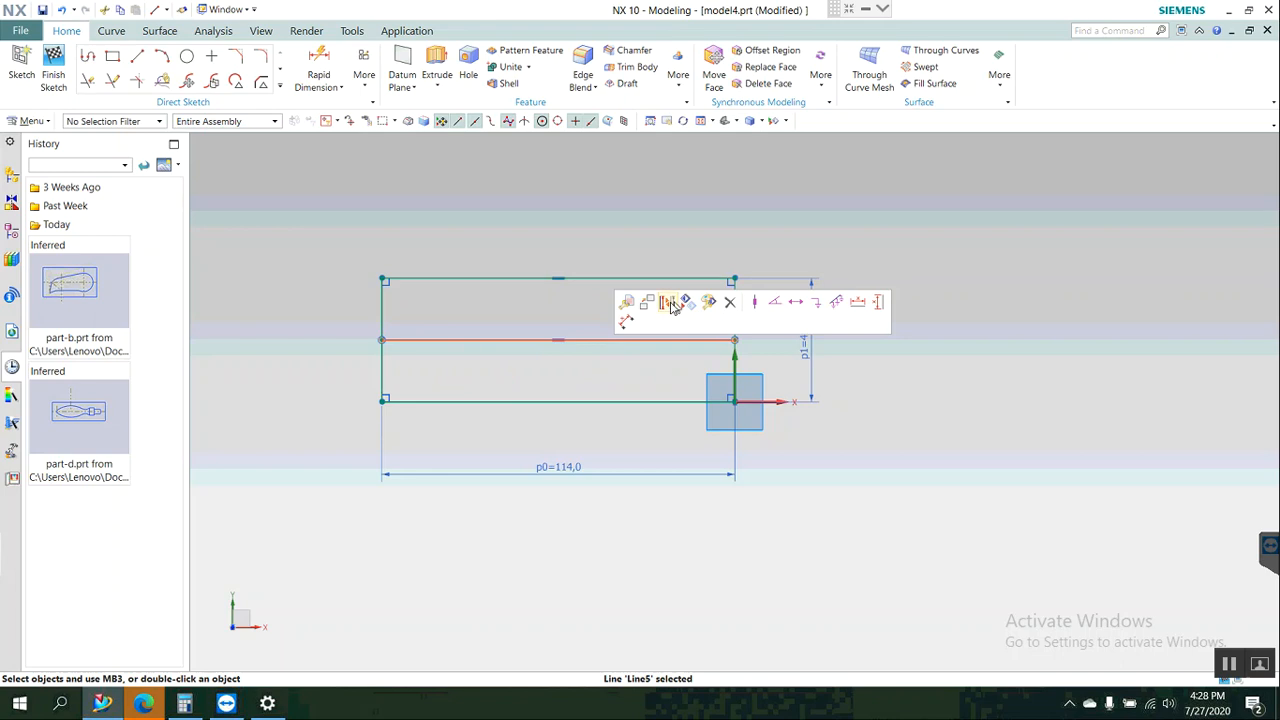
pyautogui.click(673, 303)
pyautogui.scroll(5, 688, 314)
pyautogui.scroll(-3, 695, 318)
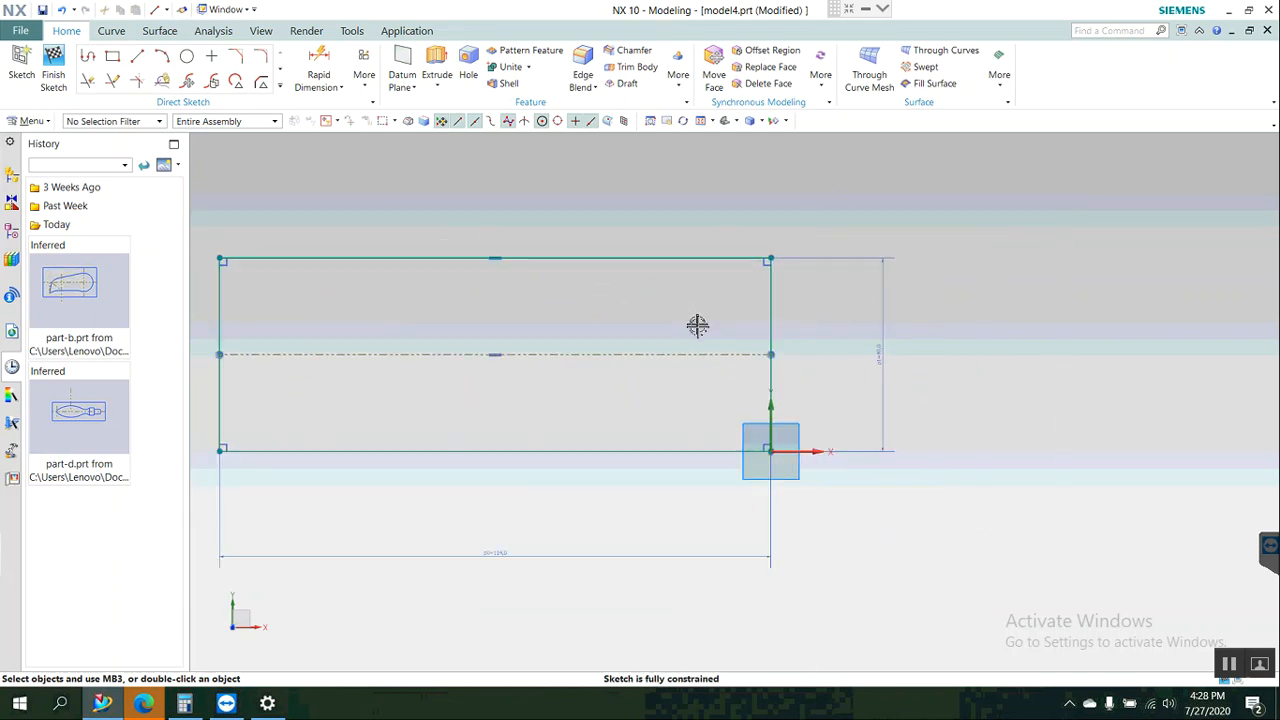
# Check the drawing in 2d.pdf, then draw a 7 mm vertical line down from the reference centerline near the rectangle's right edge.
pyautogui.click(145, 704)
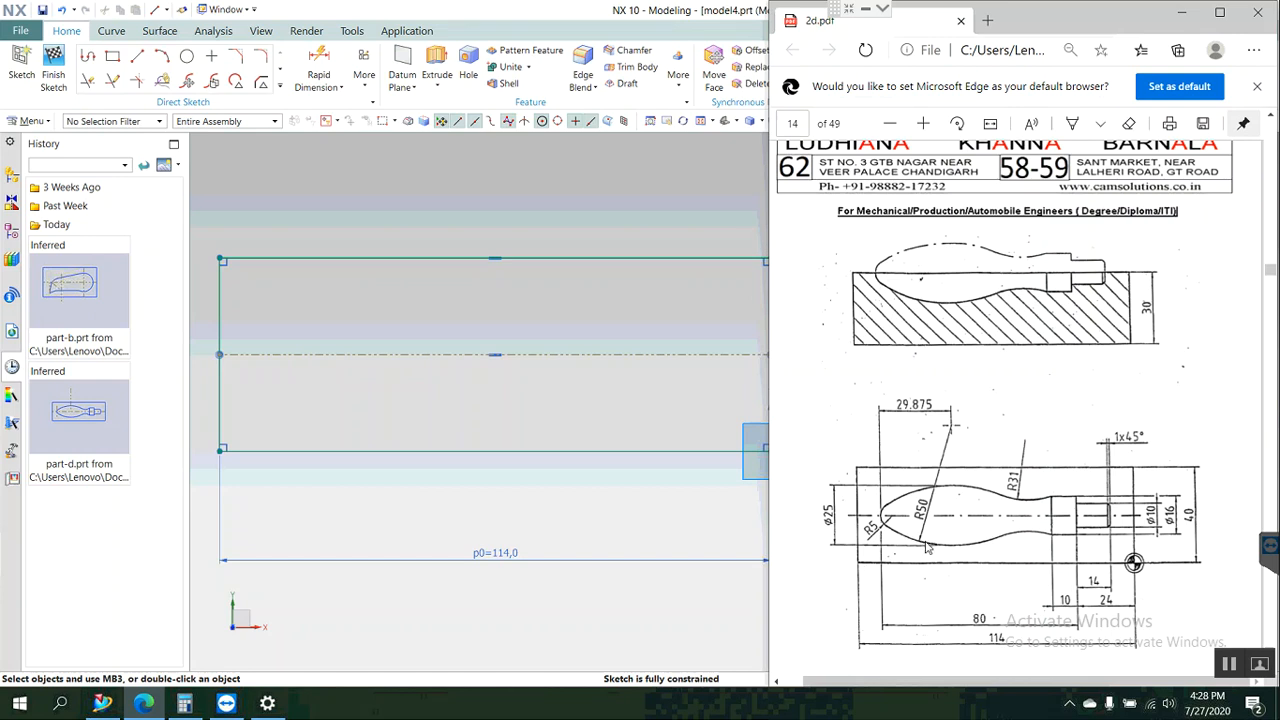
pyautogui.click(136, 62)
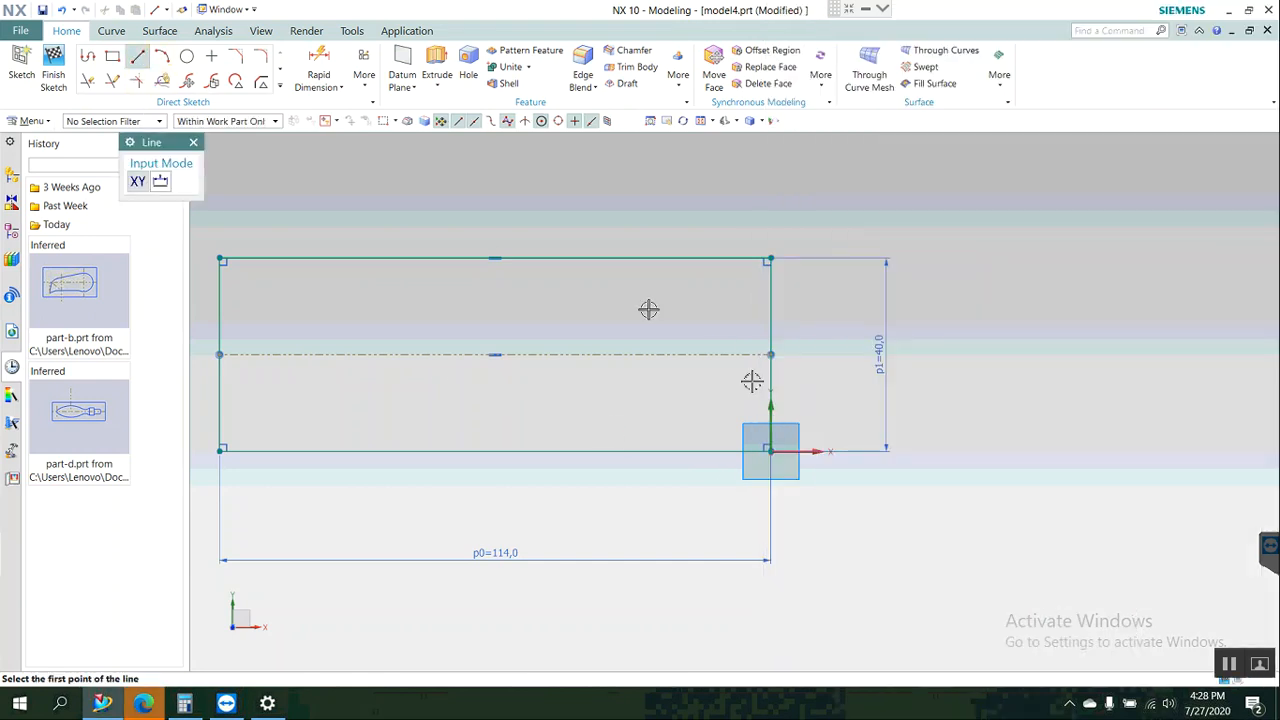
pyautogui.click(689, 354)
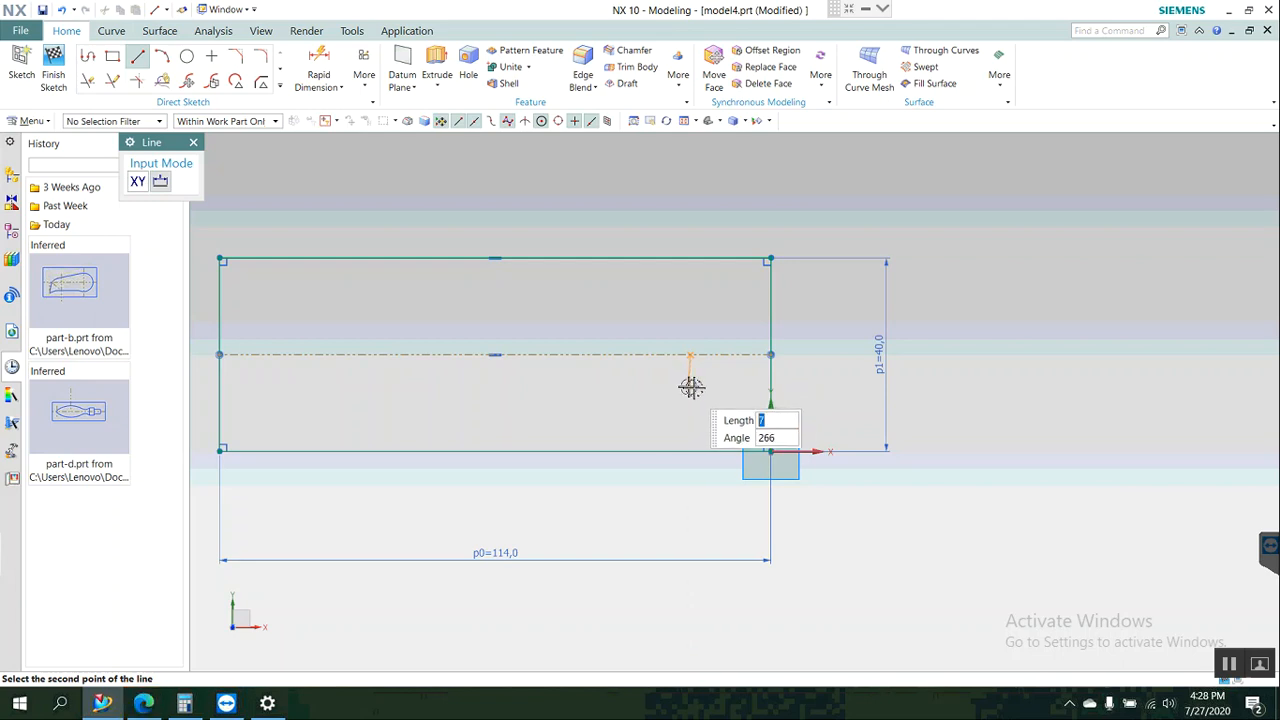
pyautogui.scroll(-3, 690, 386)
pyautogui.scroll(6, 688, 386)
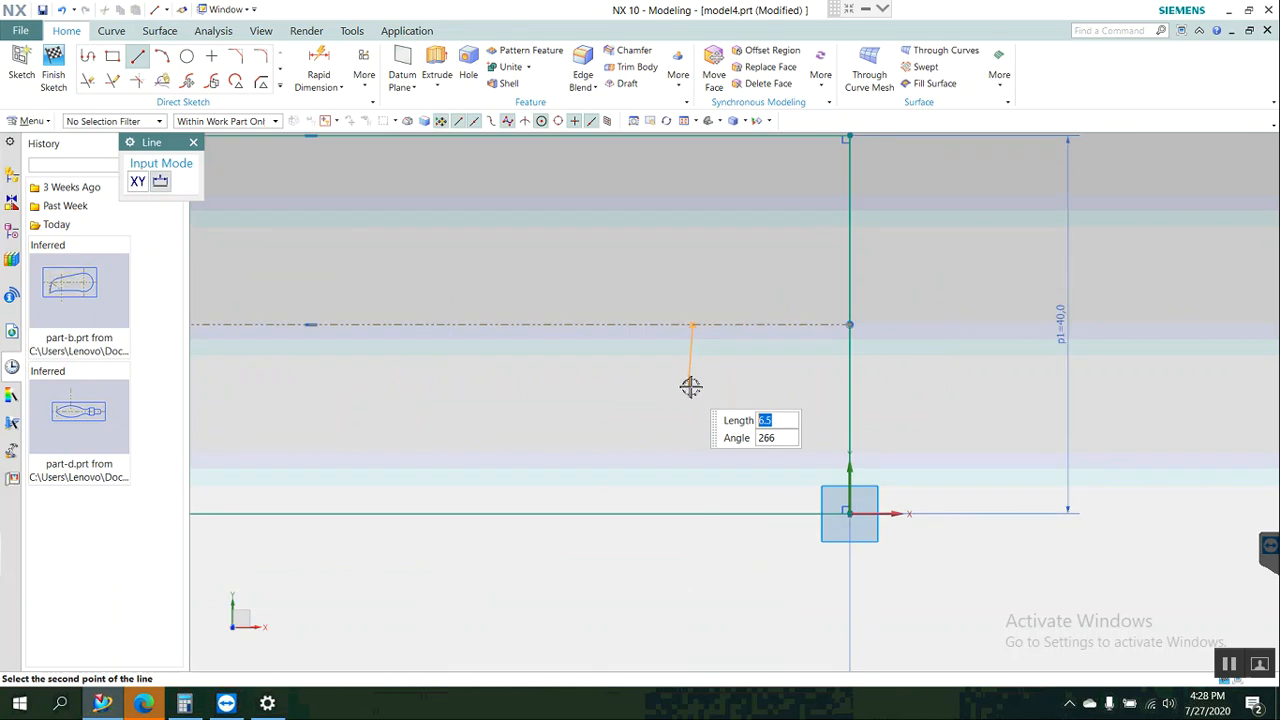
pyautogui.write('7')
pyautogui.press('Return')
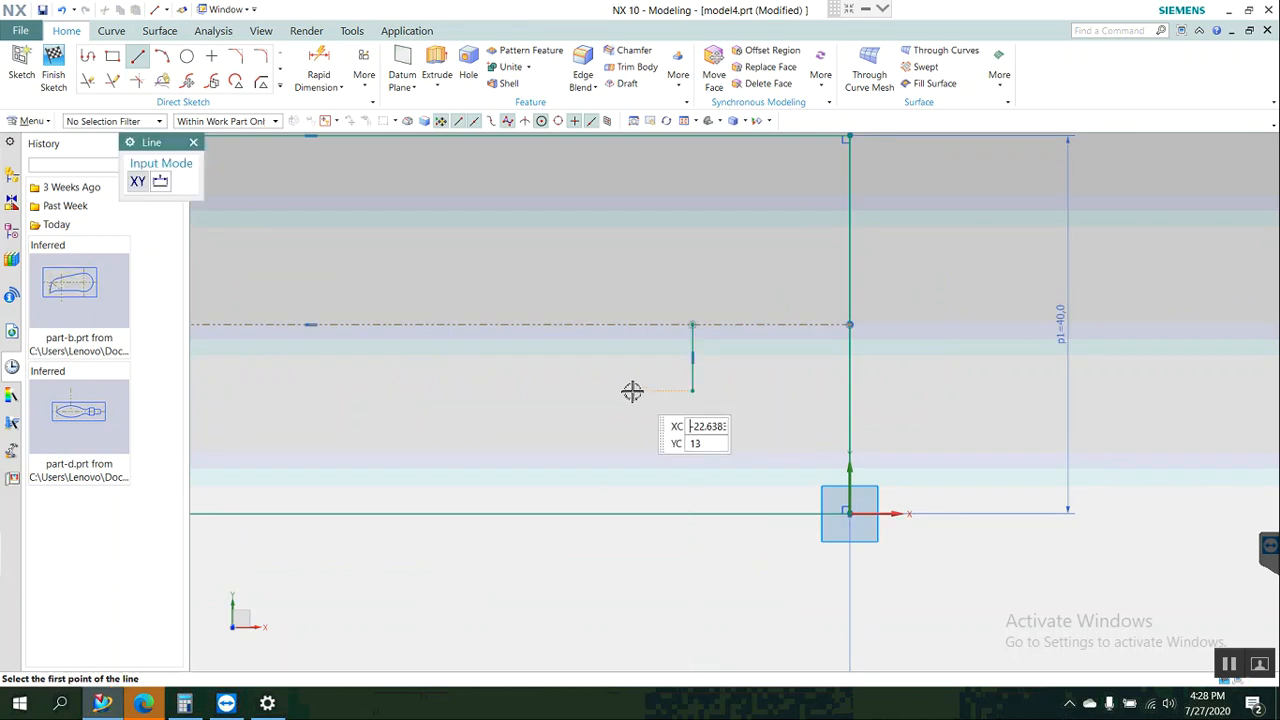
# Continue the stepped profile with a line about 11 mm leftward, about 4 mm down, and about 7.5 mm leftward.
pyautogui.click(686, 391)
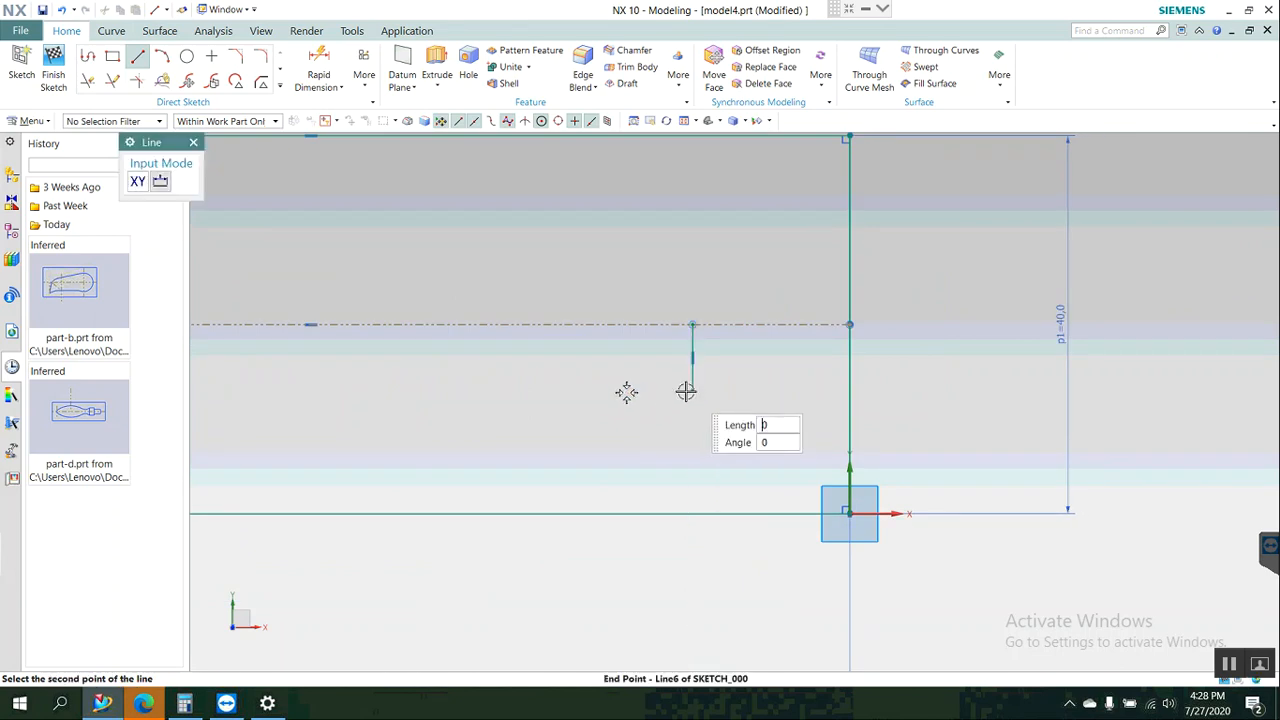
pyautogui.click(588, 391)
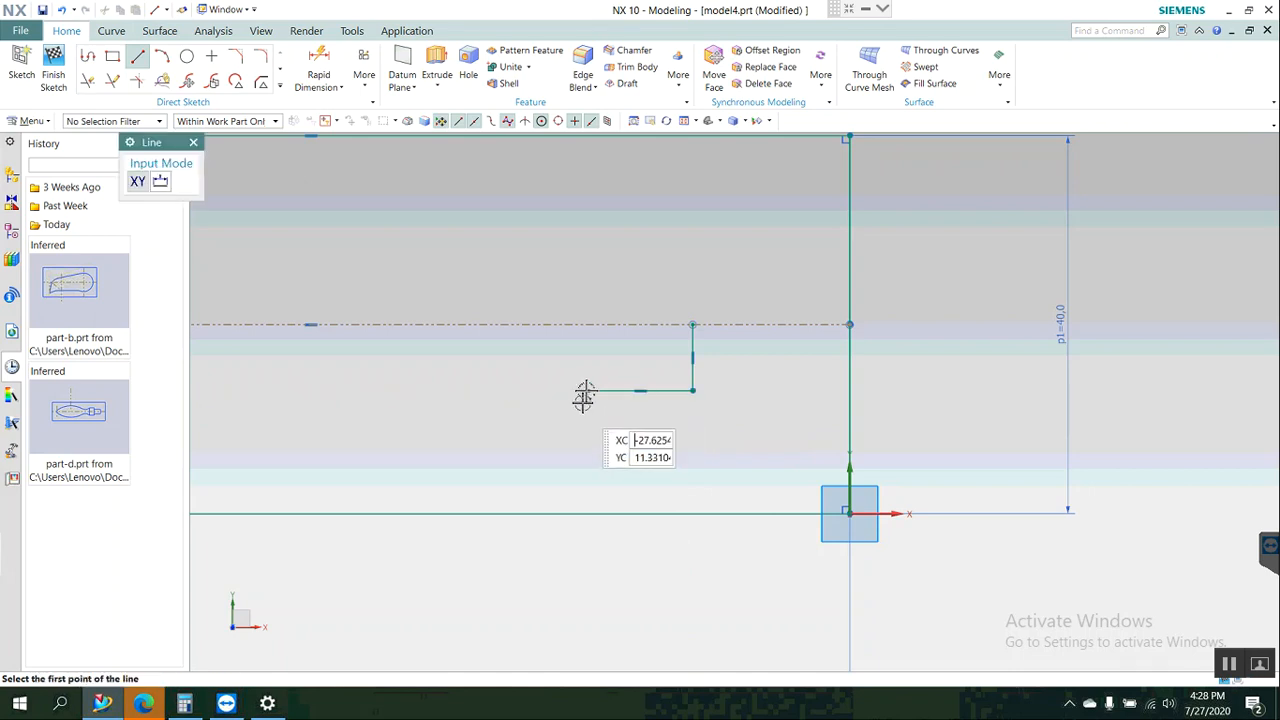
pyautogui.click(588, 391)
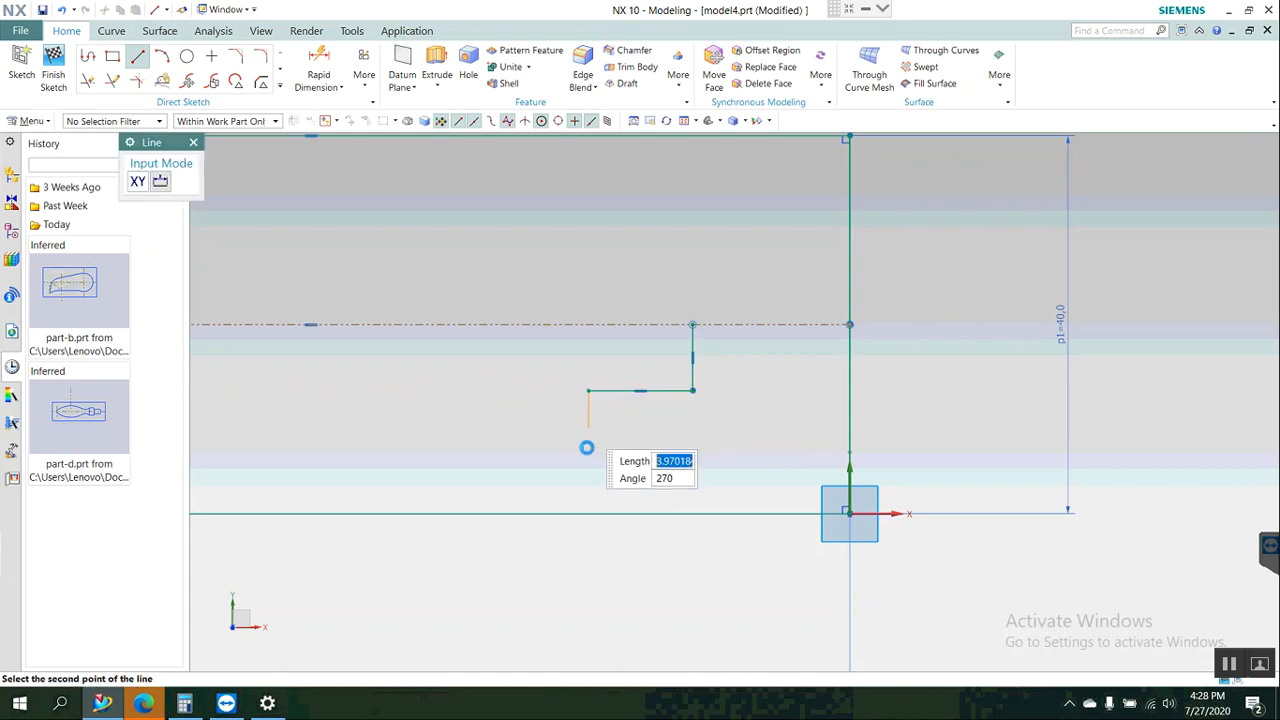
pyautogui.click(588, 444)
pyautogui.click(588, 428)
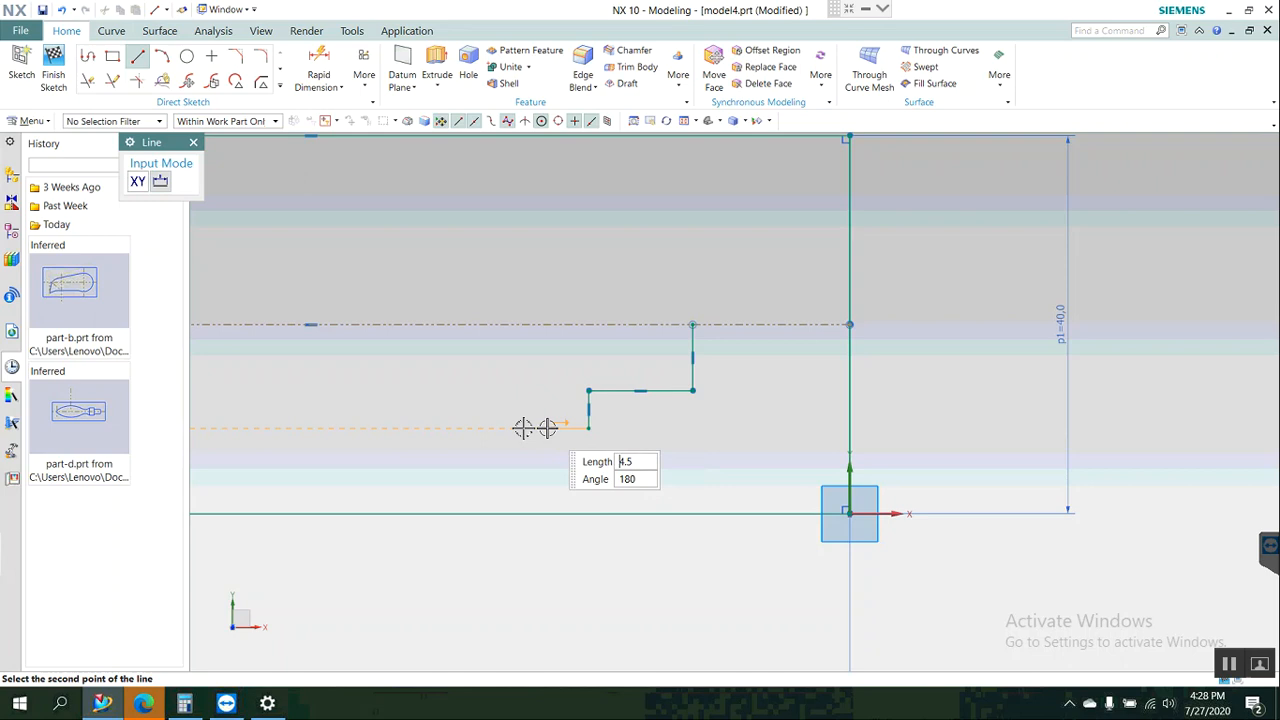
pyautogui.click(514, 428)
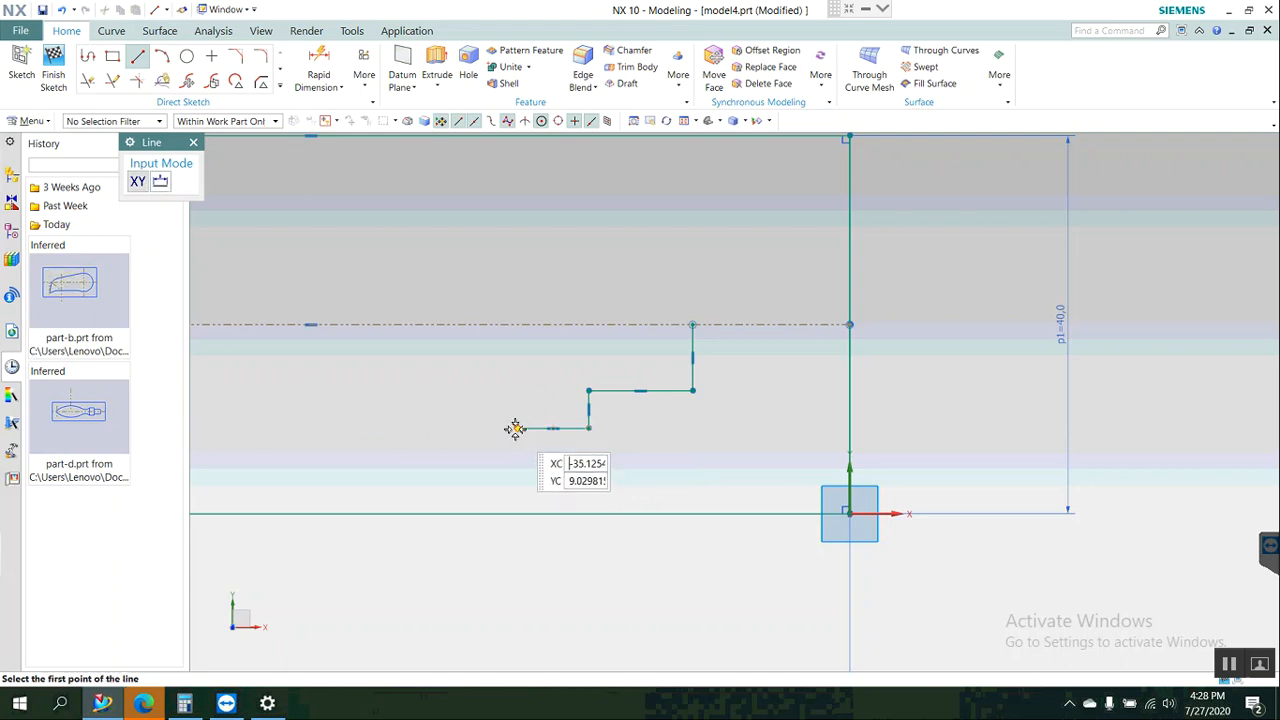
# Draw a vertical line from the profile's left end up across the centerline and trim off the part above it.
pyautogui.click(516, 428)
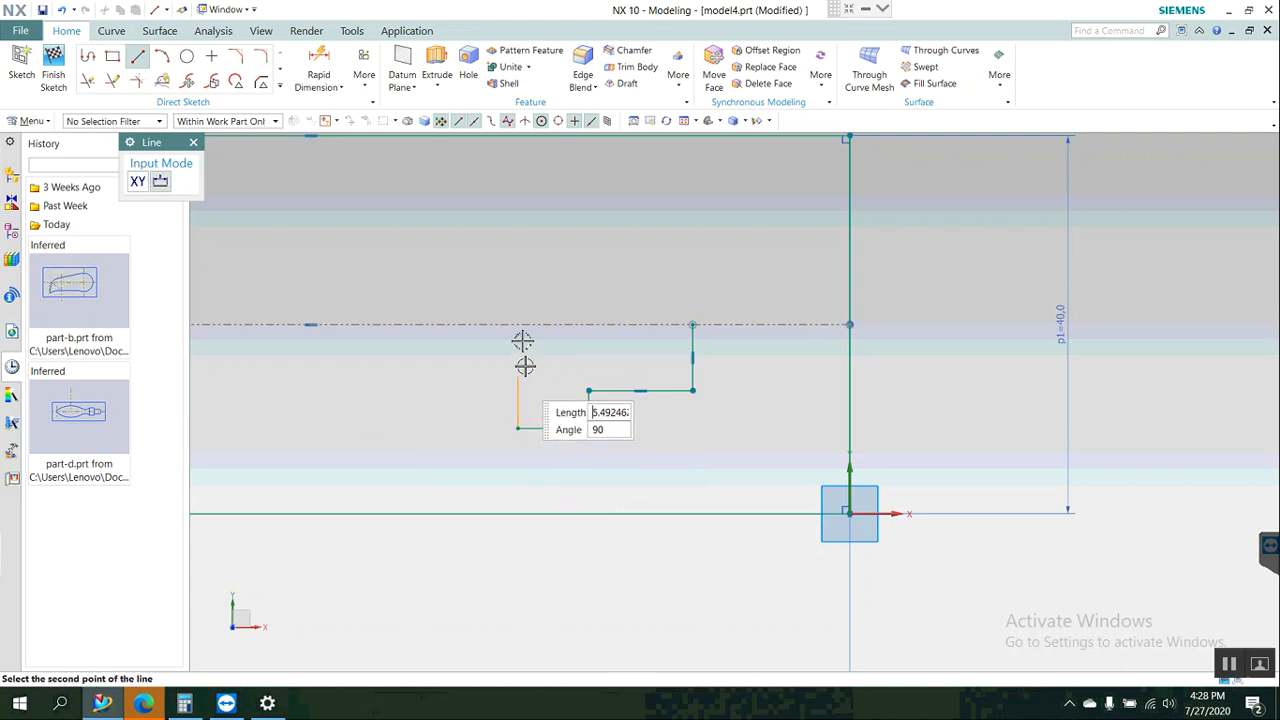
pyautogui.click(519, 296)
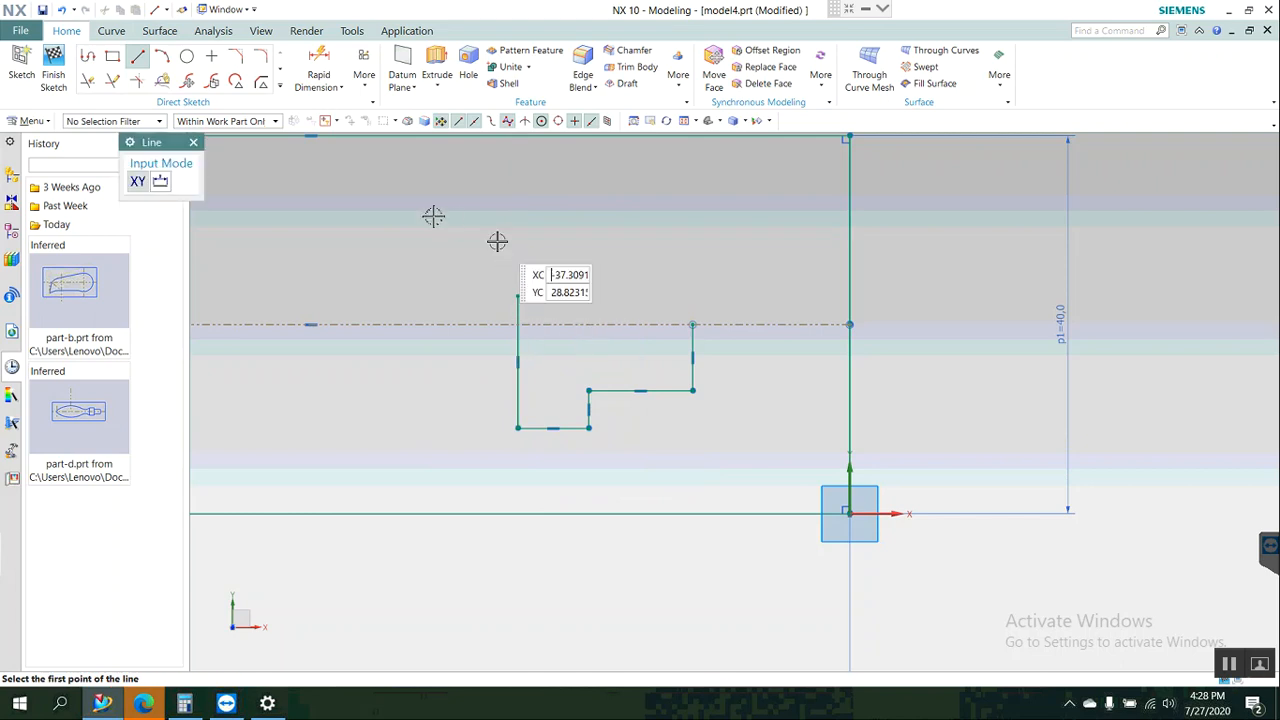
pyautogui.press('t')
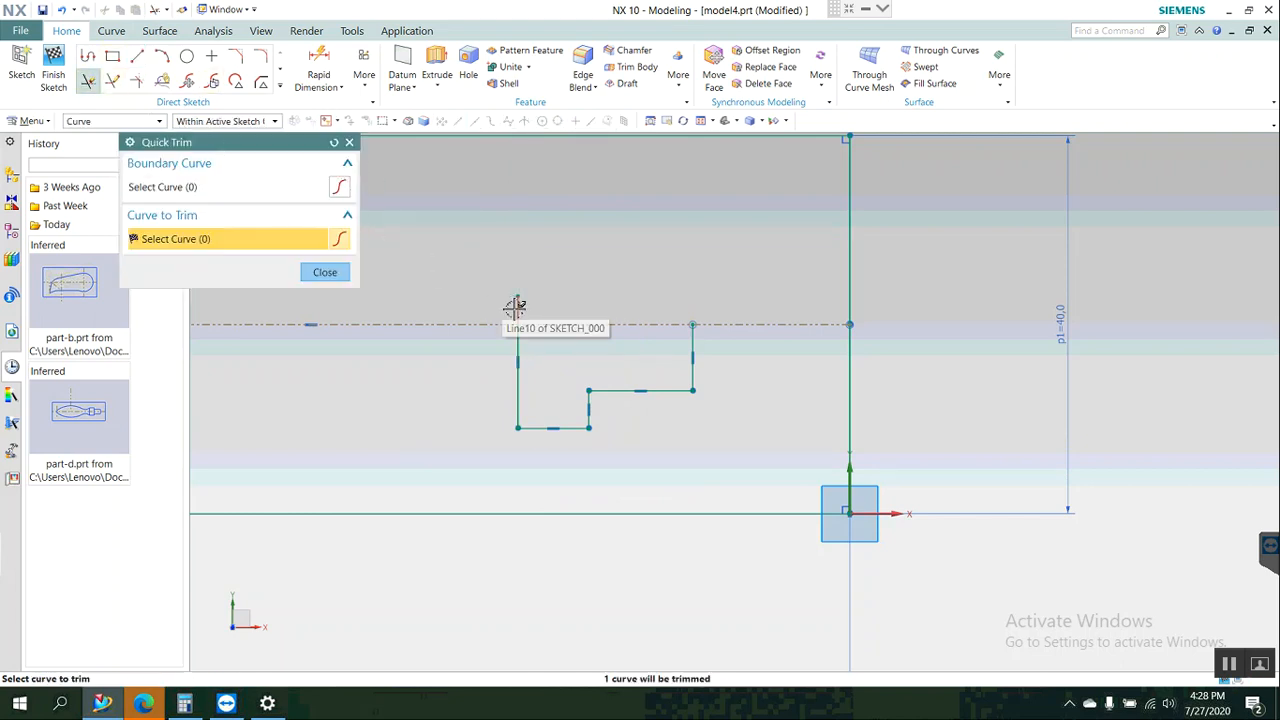
pyautogui.click(325, 273)
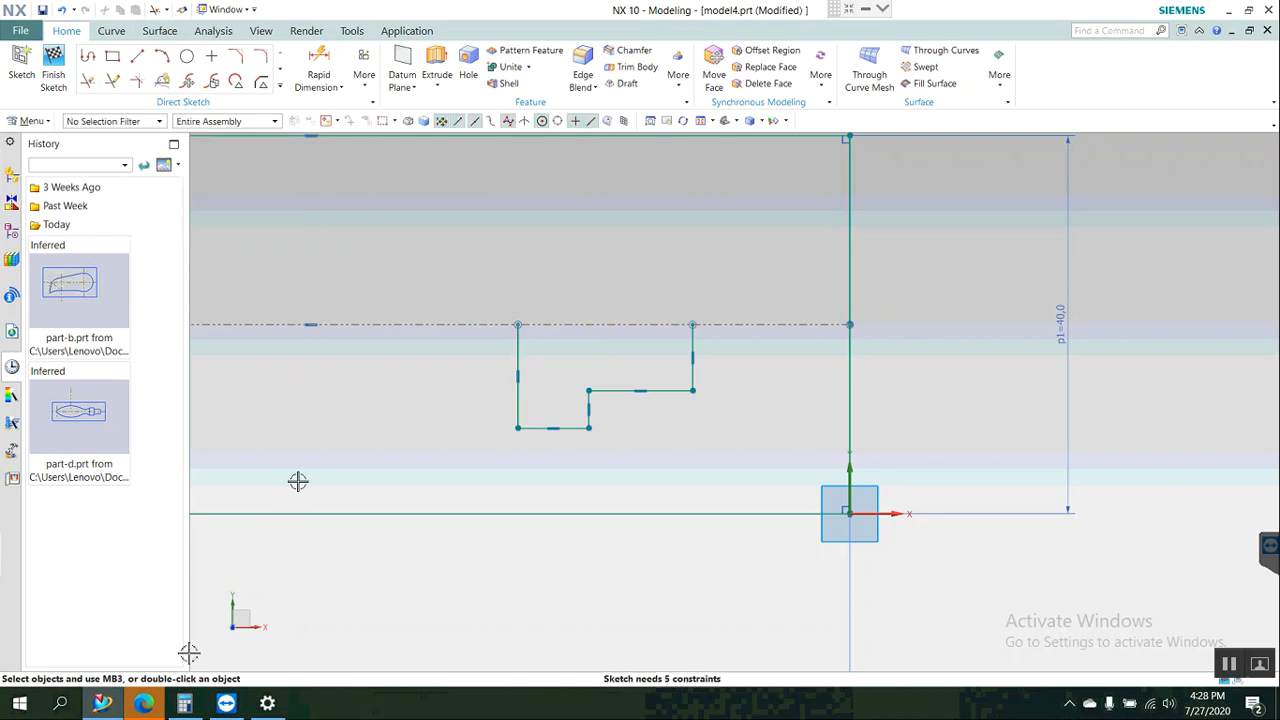
# Consult 2d.pdf and set a 24 mm Rapid Dimension between the rectangle's right edge and the profile's short step line.
pyautogui.click(143, 704)
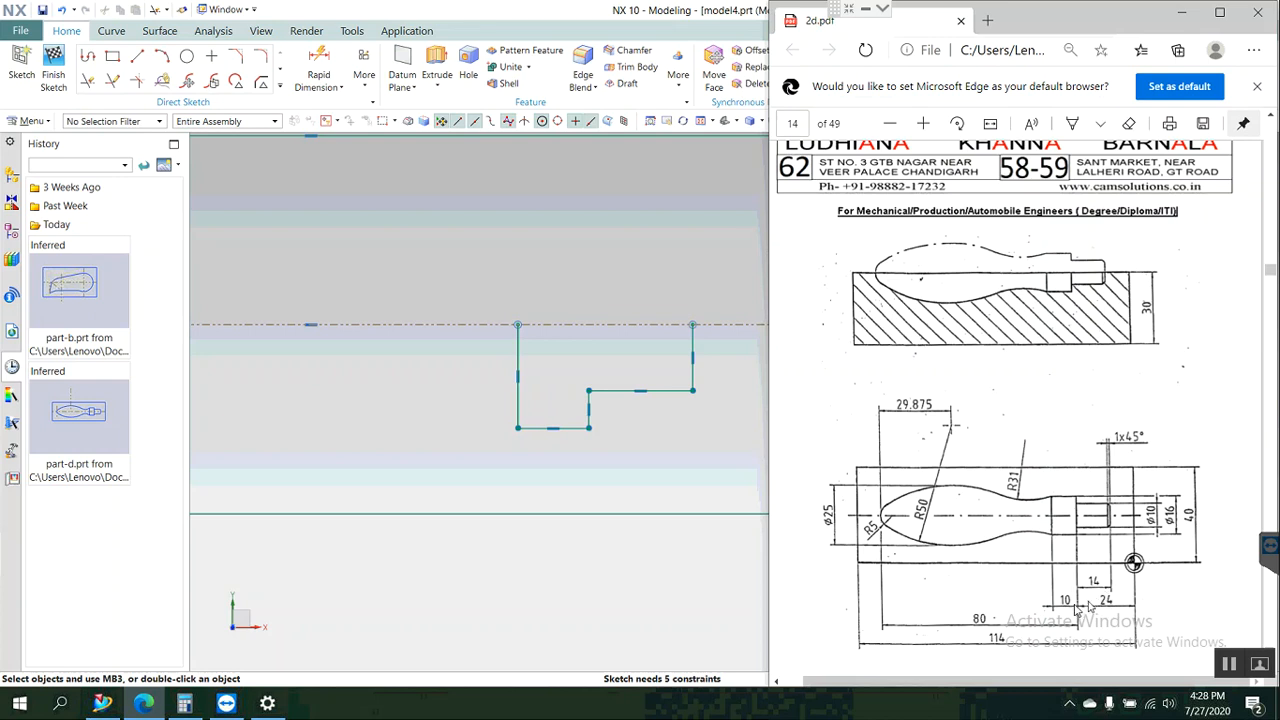
pyautogui.click(477, 576)
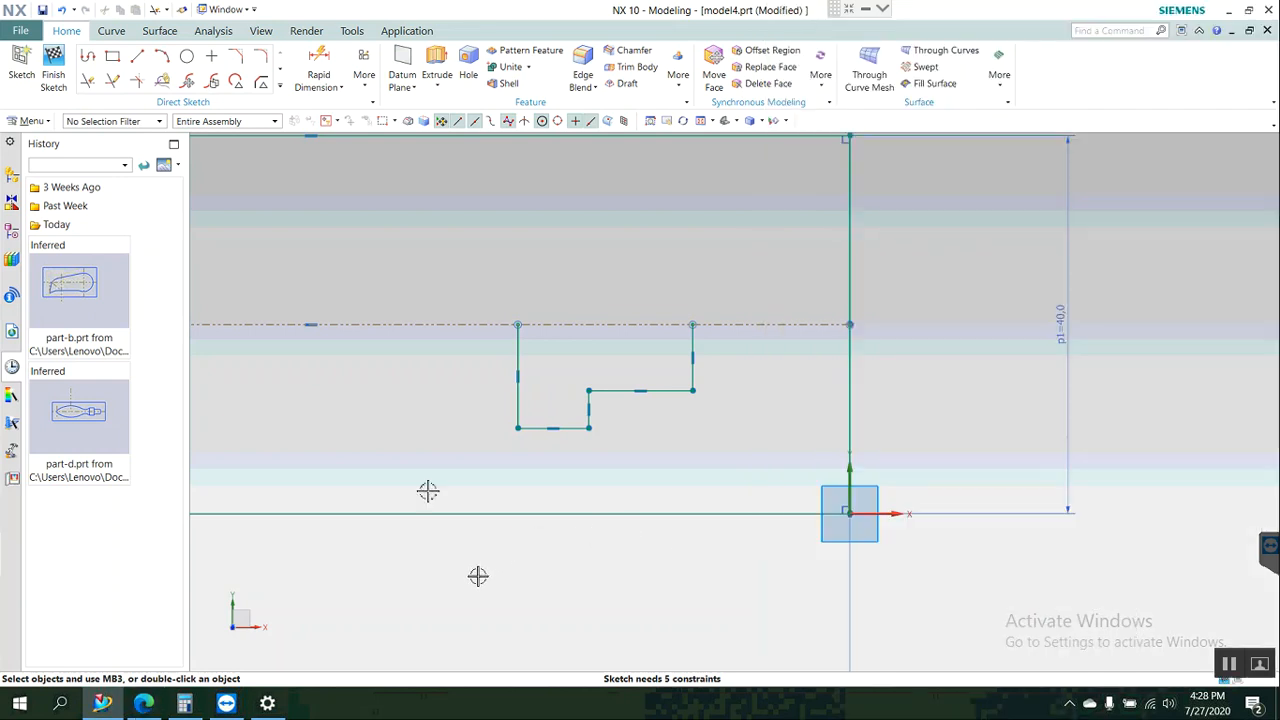
pyautogui.click(320, 70)
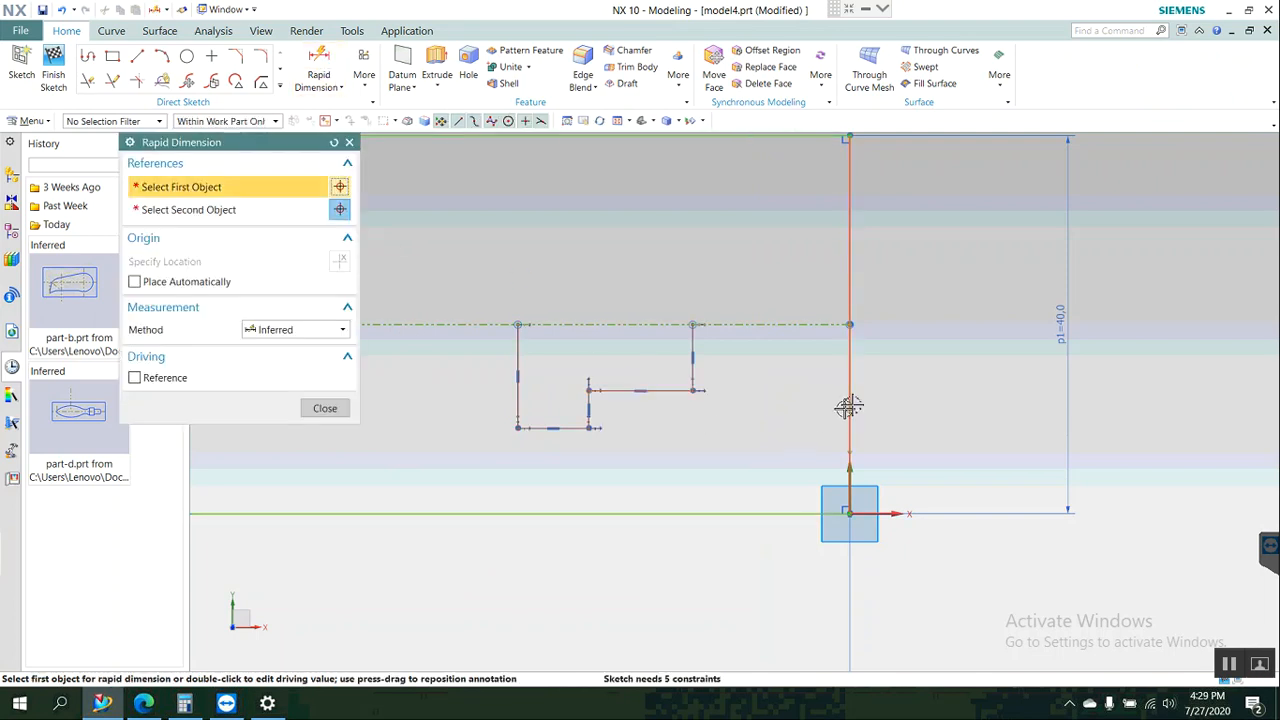
pyautogui.click(849, 409)
pyautogui.click(588, 424)
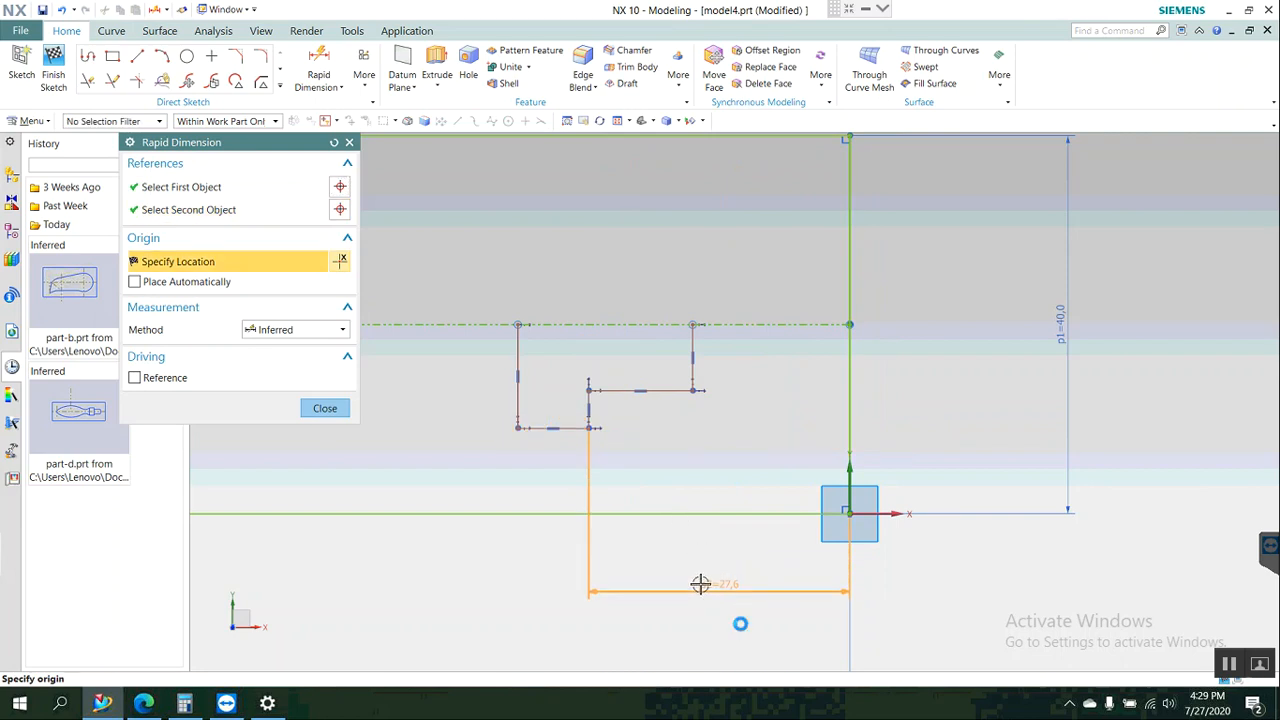
pyautogui.click(702, 586)
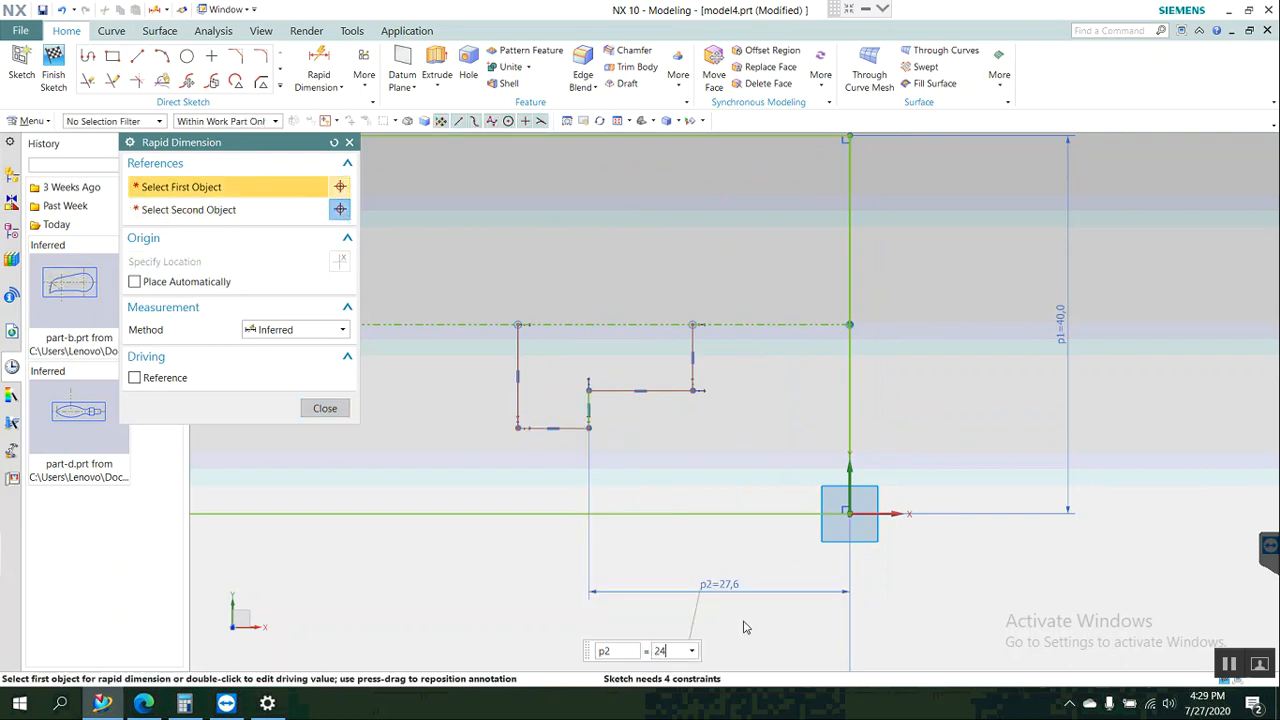
pyautogui.press('Return')
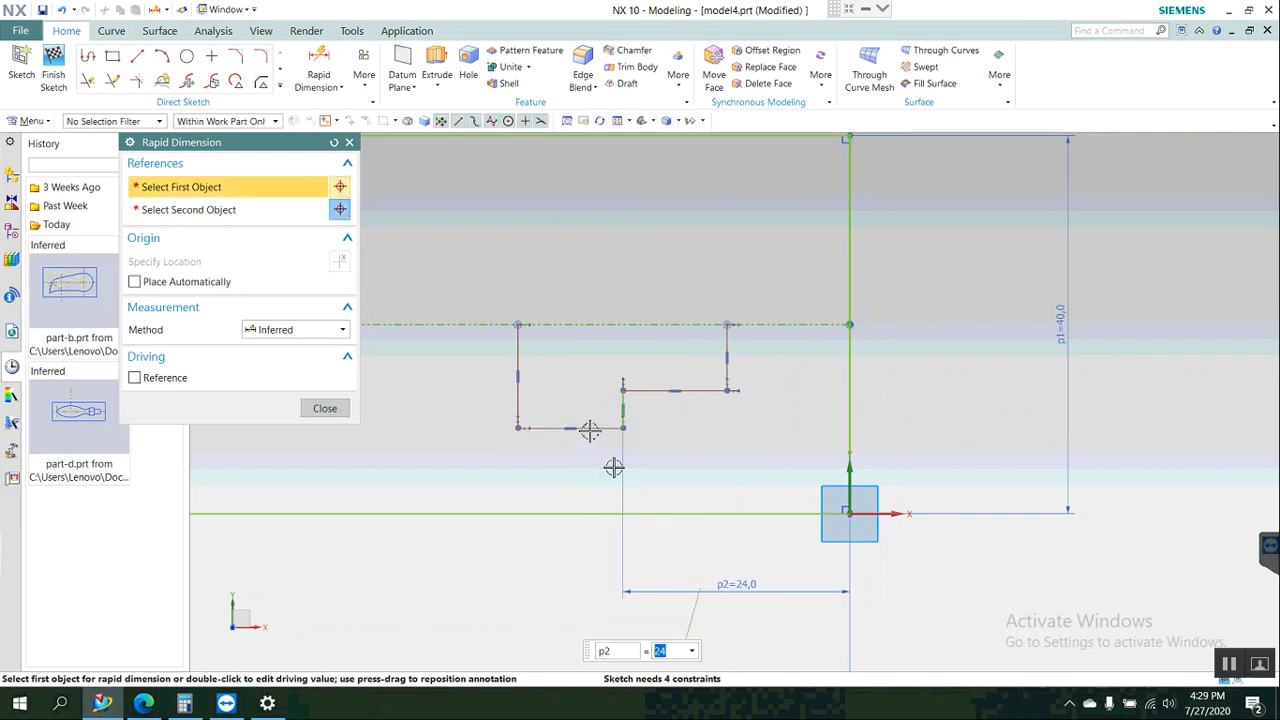
# Dimension the profile's lower horizontal line with a length of 10 mm, placed below the rectangle.
pyautogui.click(590, 431)
pyautogui.click(577, 556)
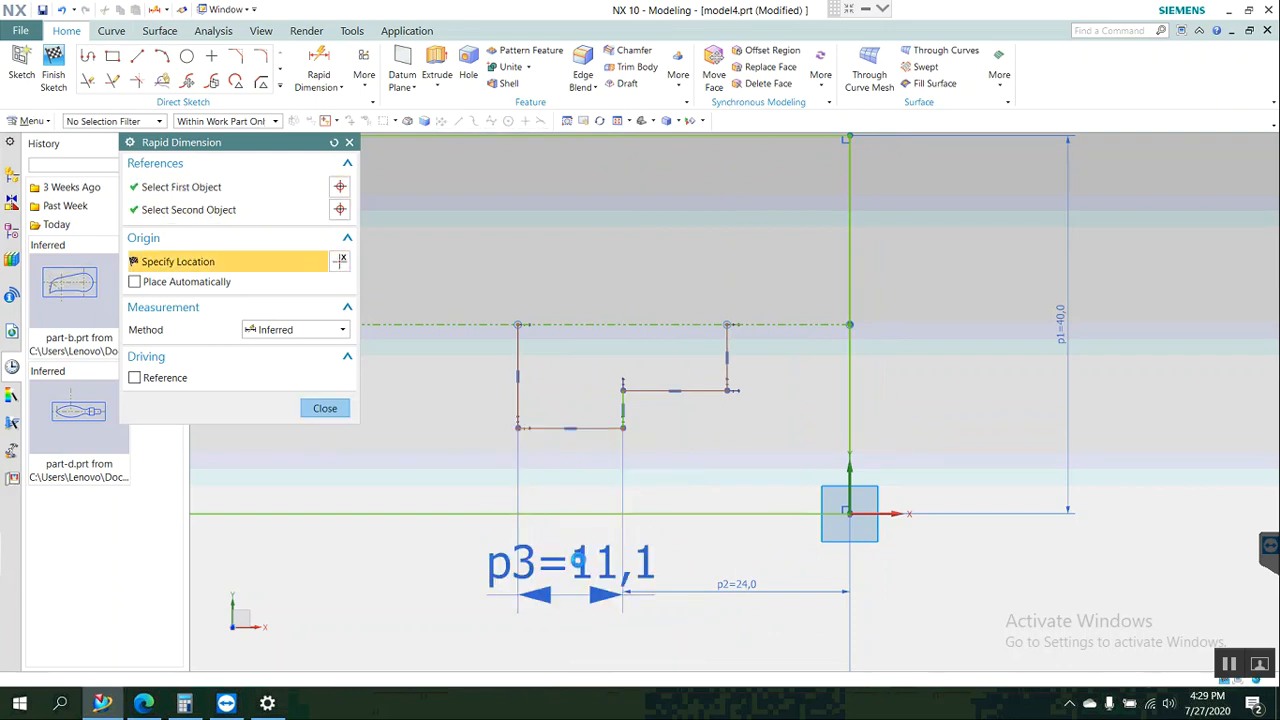
pyautogui.write('10')
pyautogui.press('Return')
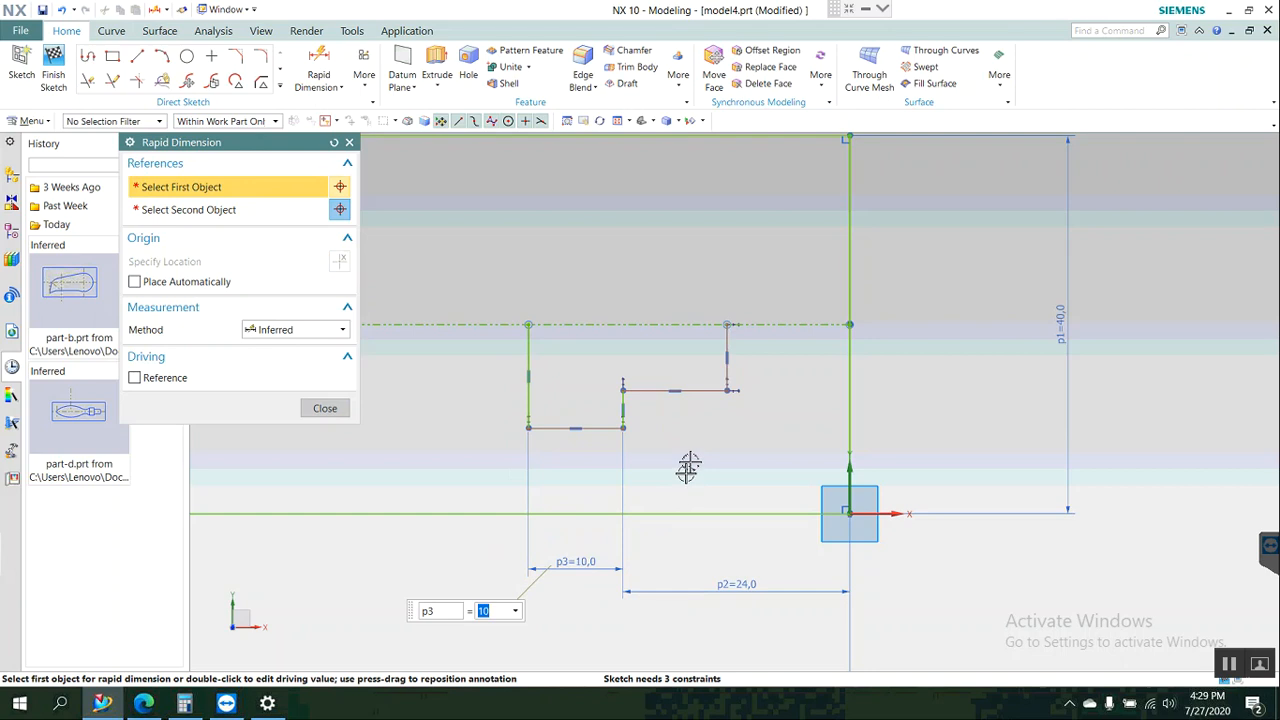
pyautogui.click(692, 392)
pyautogui.press('Escape')
pyautogui.press('Escape')
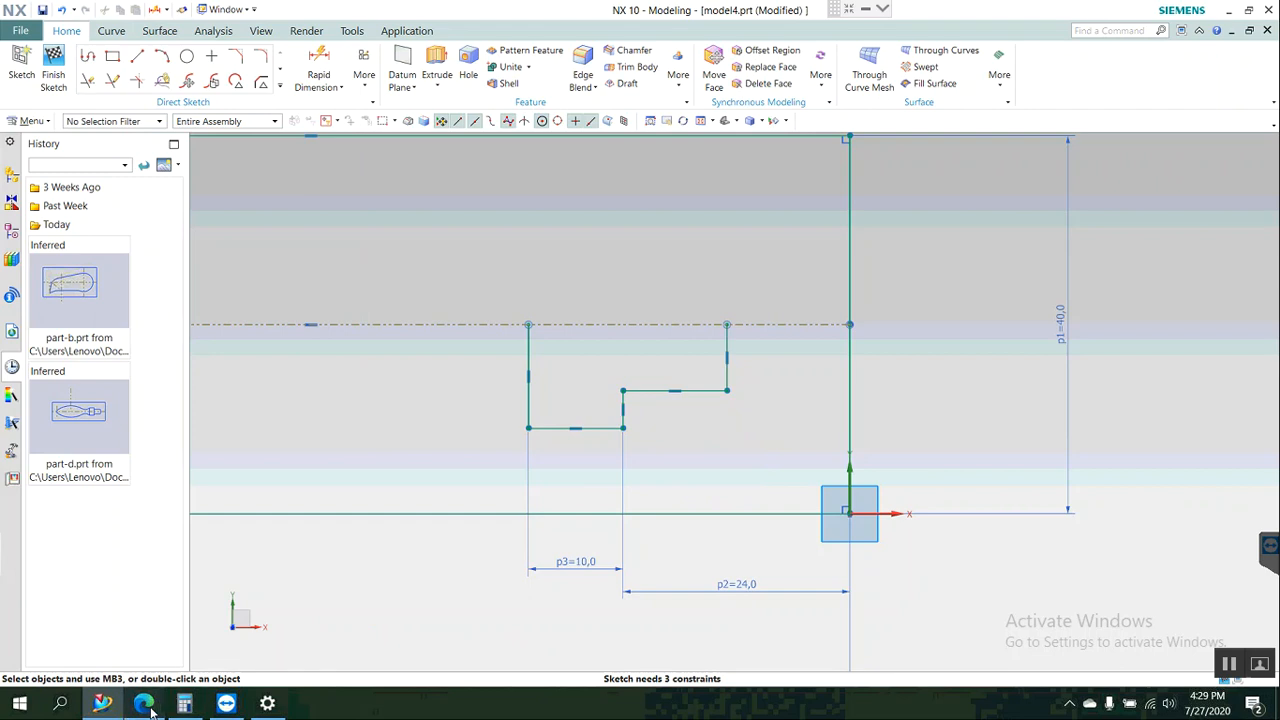
# Check 2d.pdf and dimension the profile's upper horizontal line with Rapid Dimension, setting its length to 14 mm.
pyautogui.click(145, 705)
pyautogui.click(145, 705)
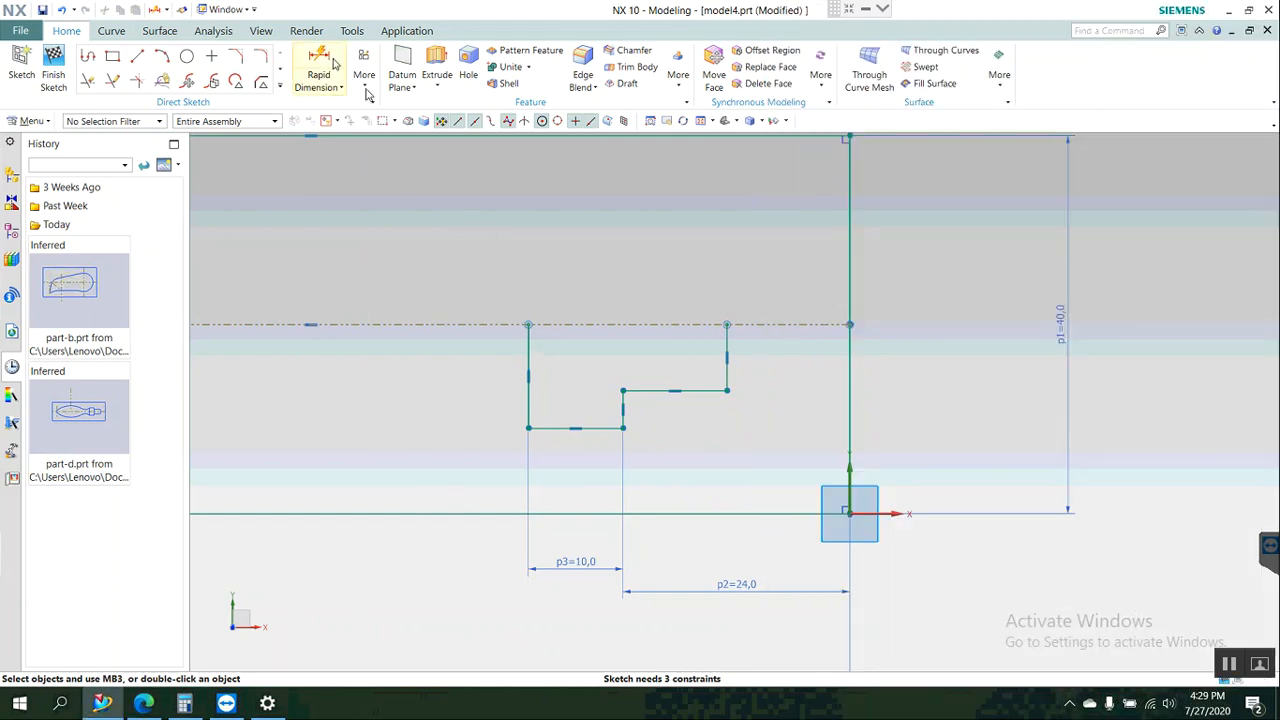
pyautogui.click(335, 63)
pyautogui.click(697, 388)
pyautogui.click(681, 447)
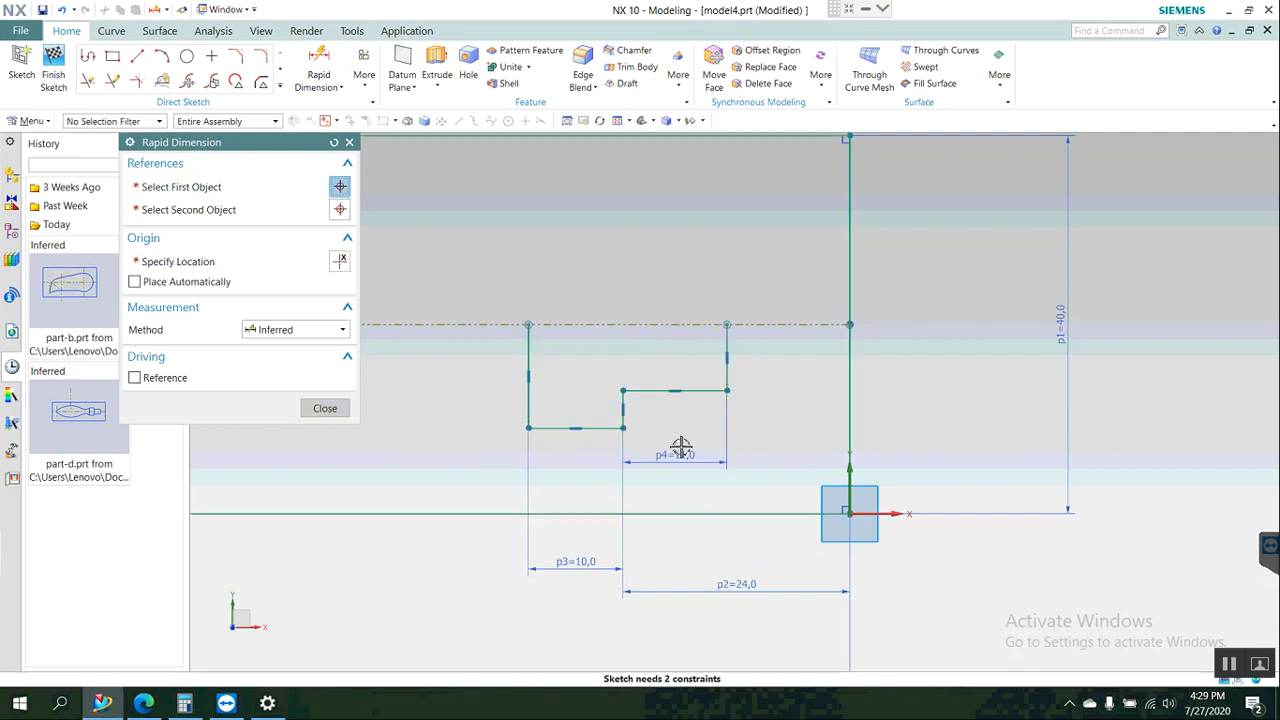
pyautogui.write('14')
pyautogui.press('Return')
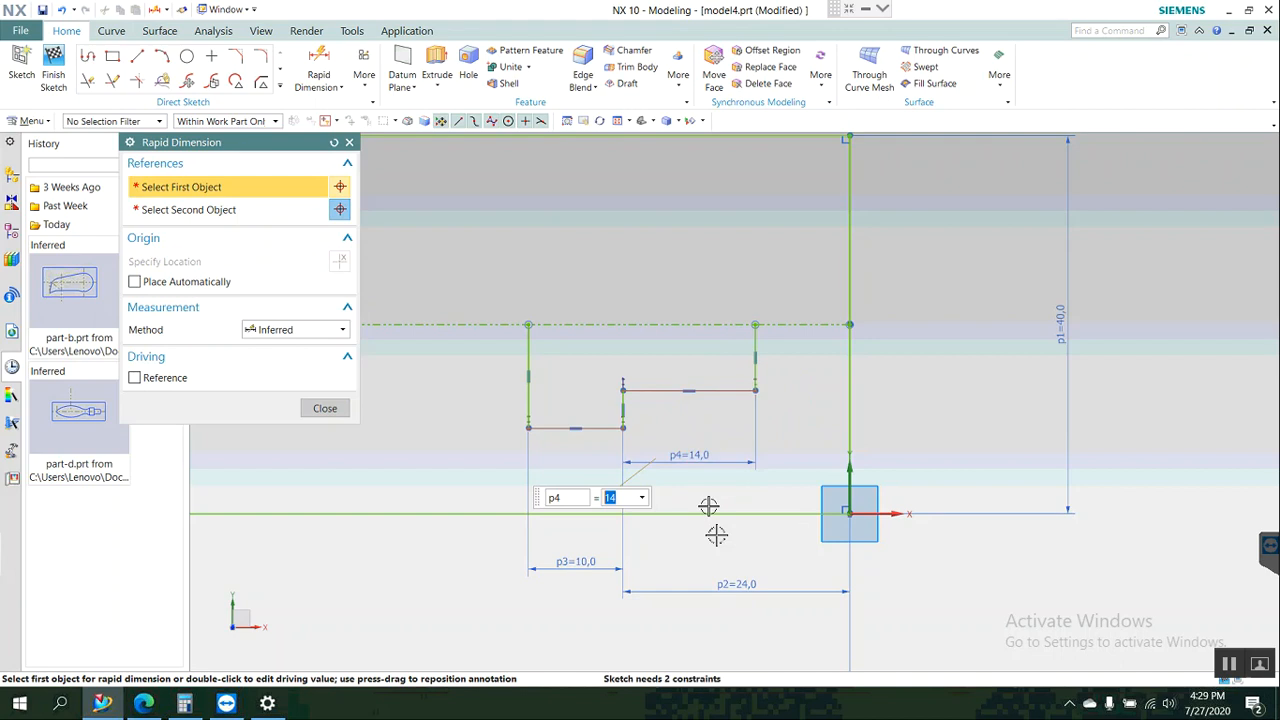
# Consult the diameters in 2d.pdf and set the upper horizontal line's distance from the centerline to 5 mm.
pyautogui.click(145, 705)
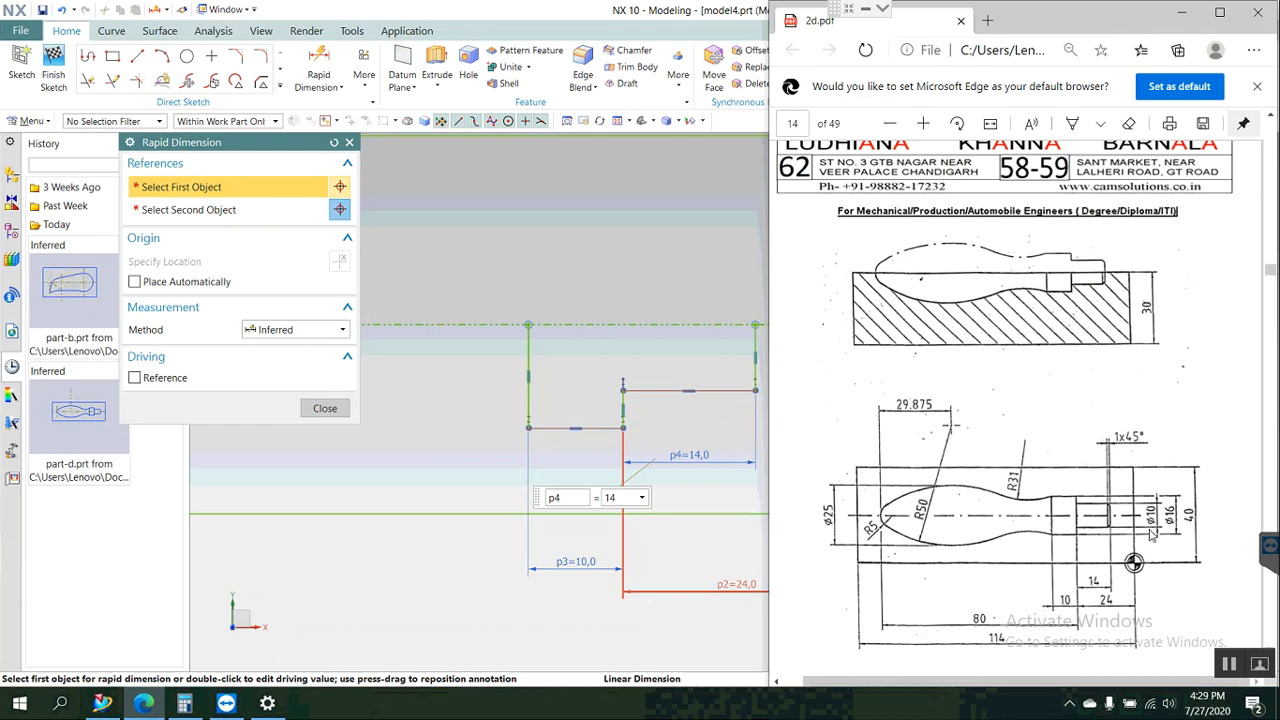
pyautogui.click(430, 433)
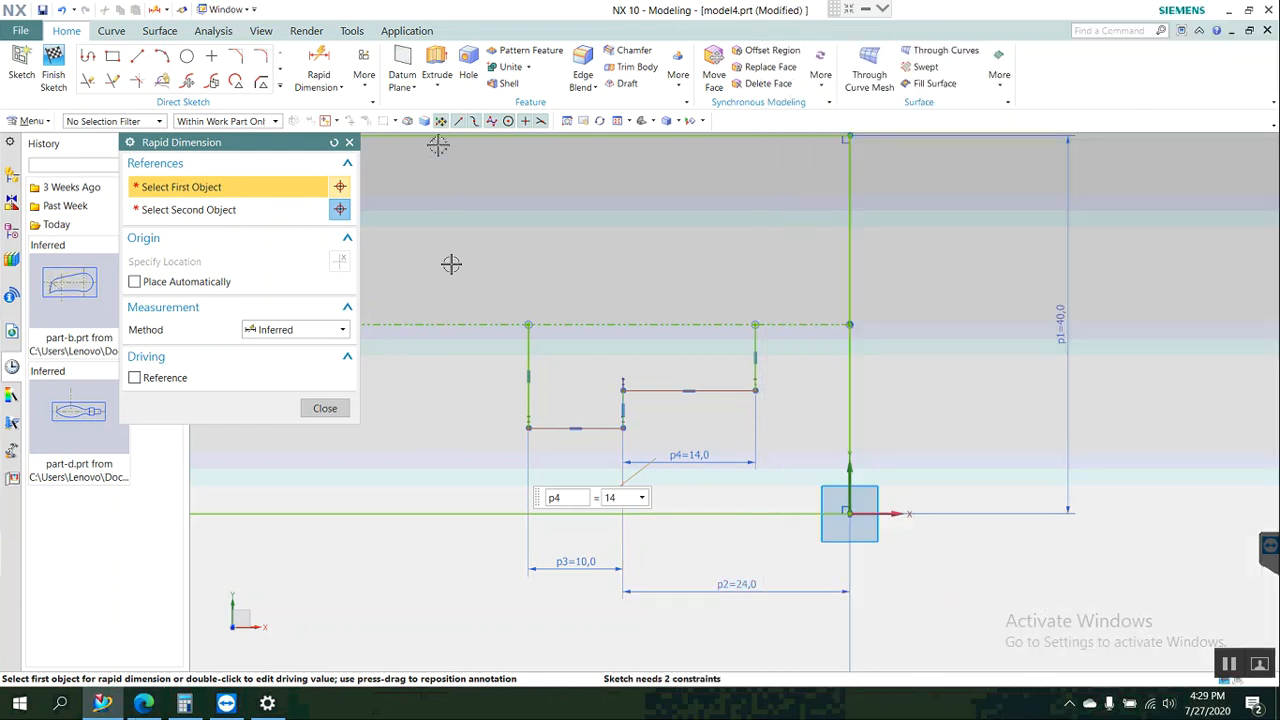
pyautogui.click(760, 370)
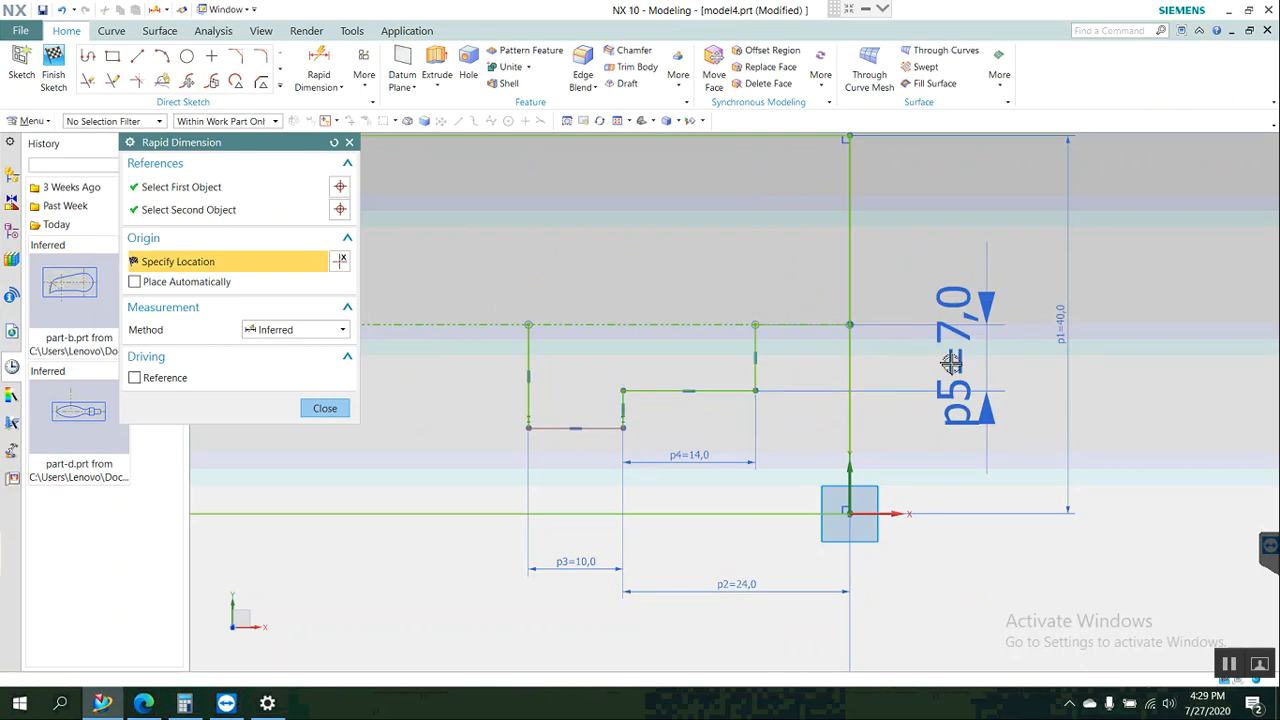
pyautogui.click(945, 358)
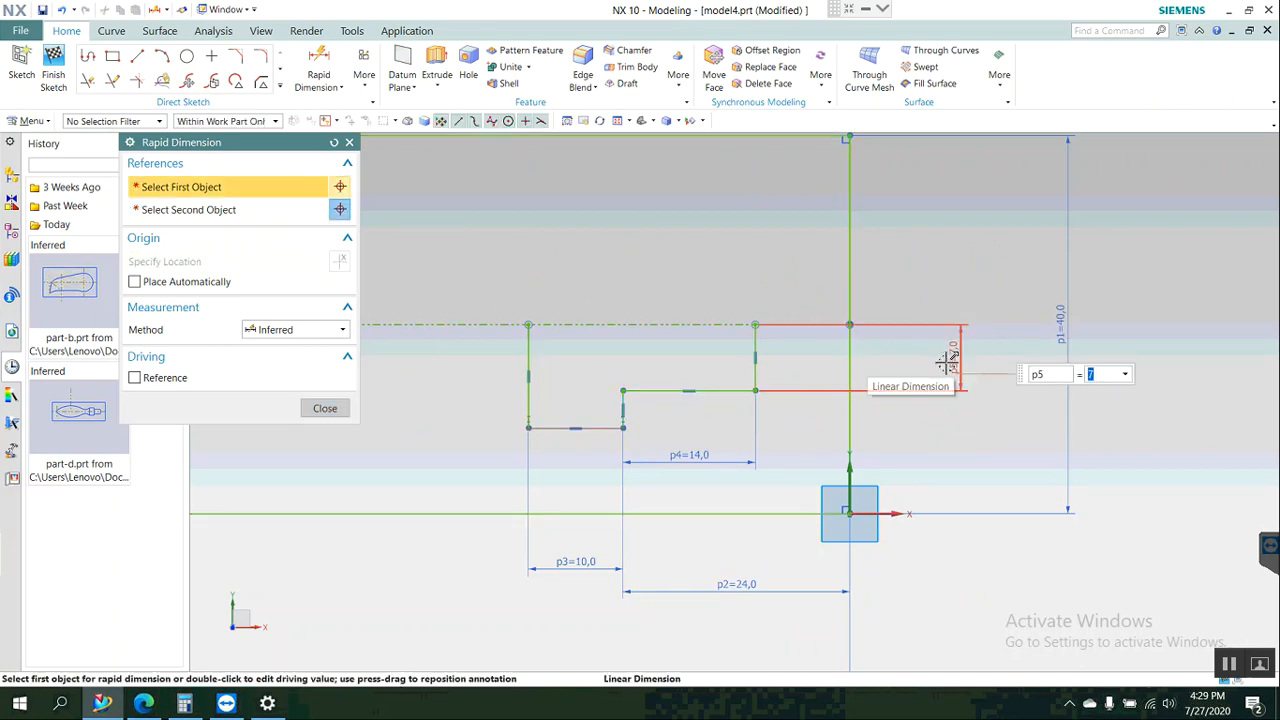
pyautogui.write('5')
pyautogui.press('Return')
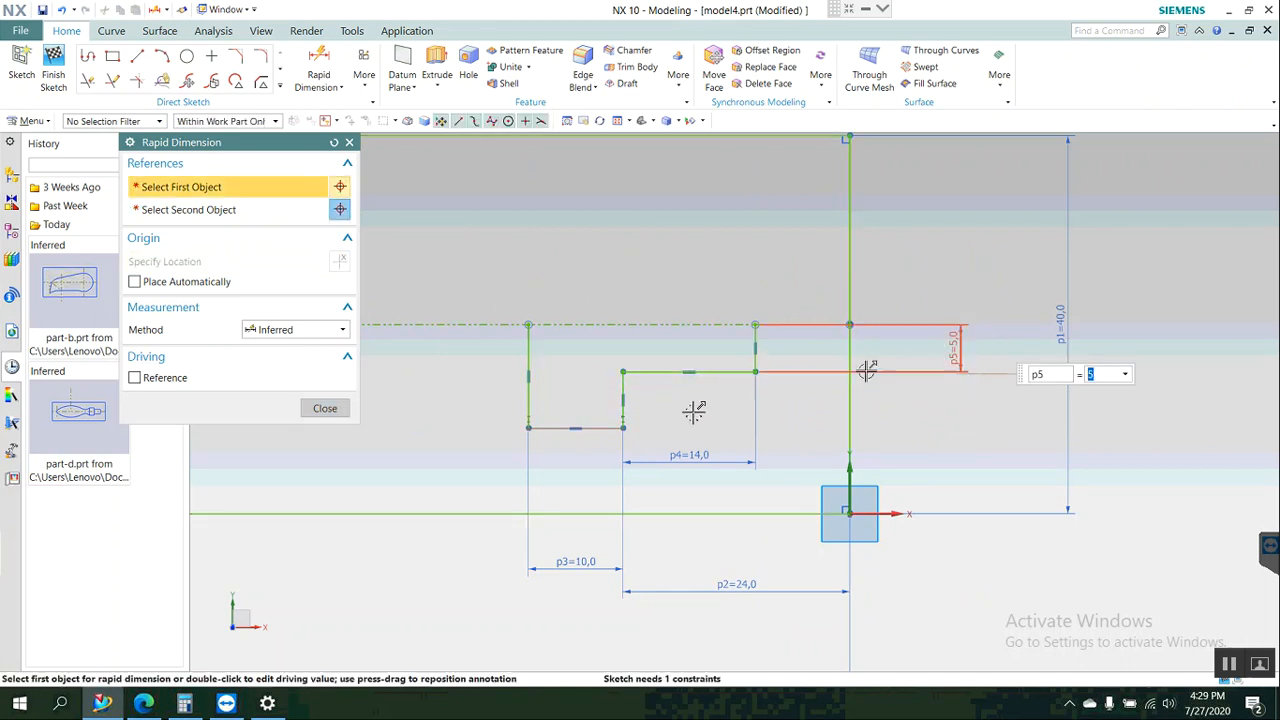
# Dimension the lower horizontal line's distance from the centerline as 8 mm, placed outside the rectangle's right edge.
pyautogui.click(598, 432)
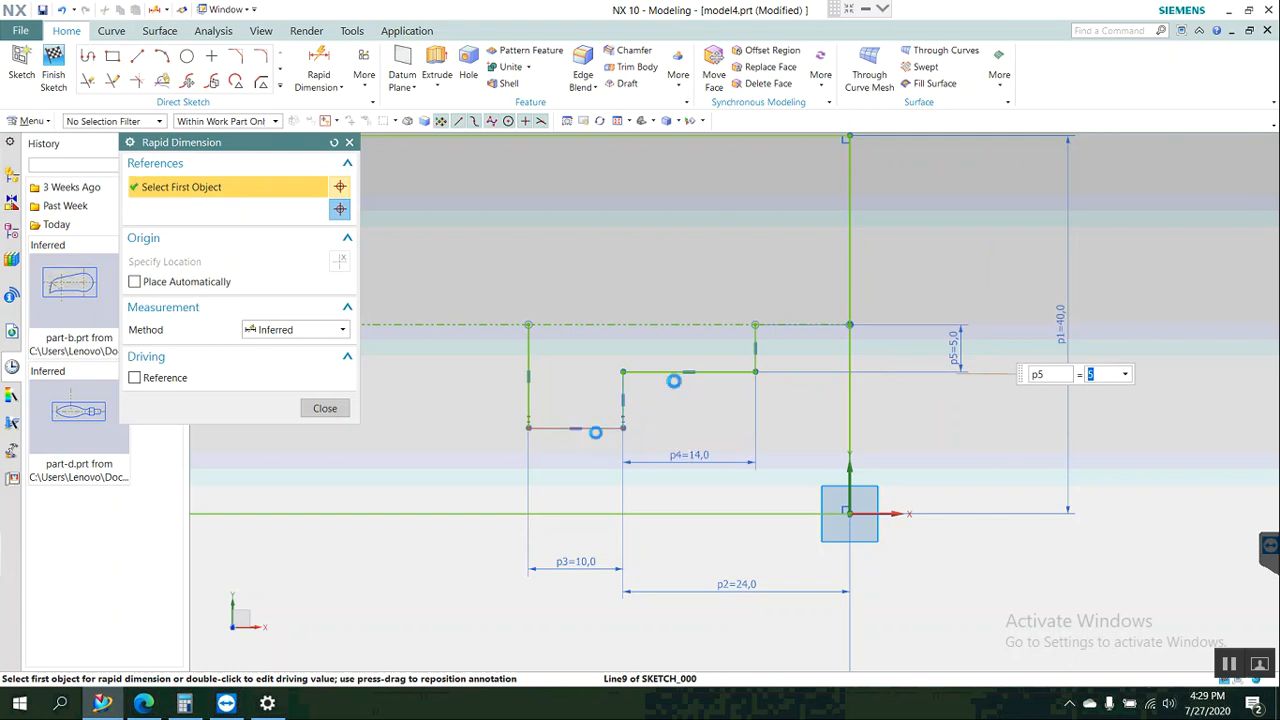
pyautogui.click(664, 326)
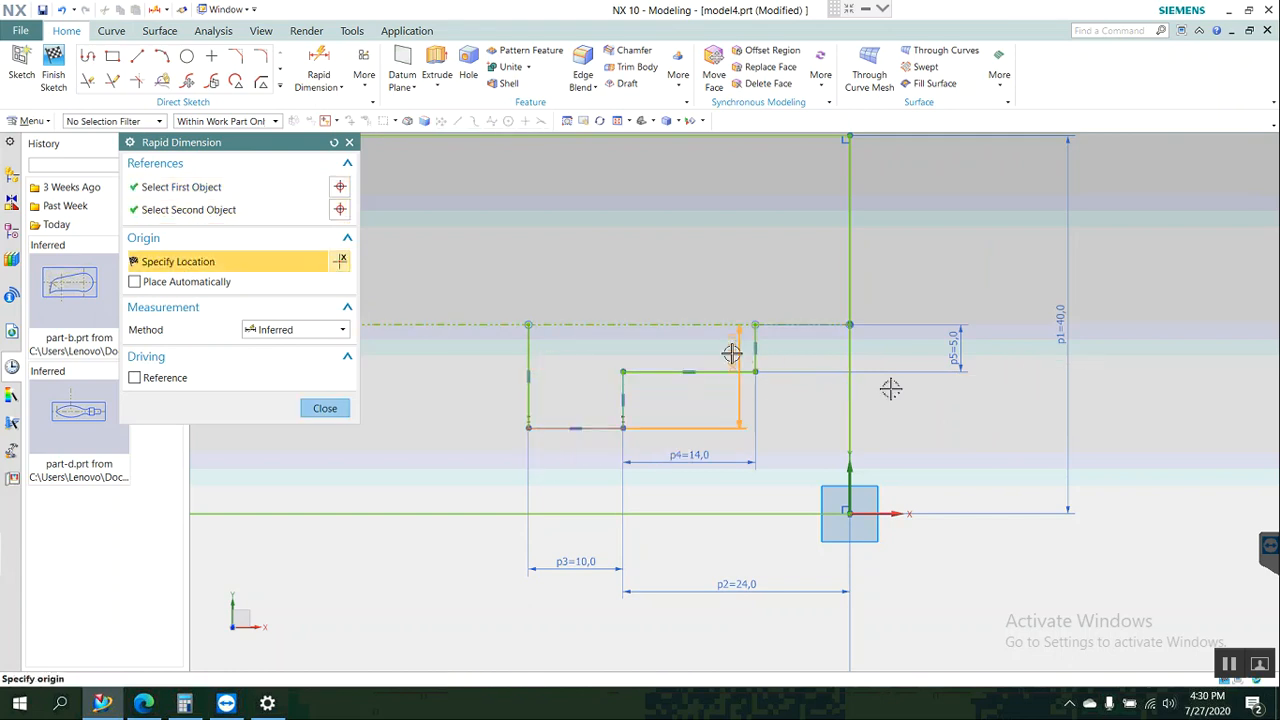
pyautogui.click(1000, 389)
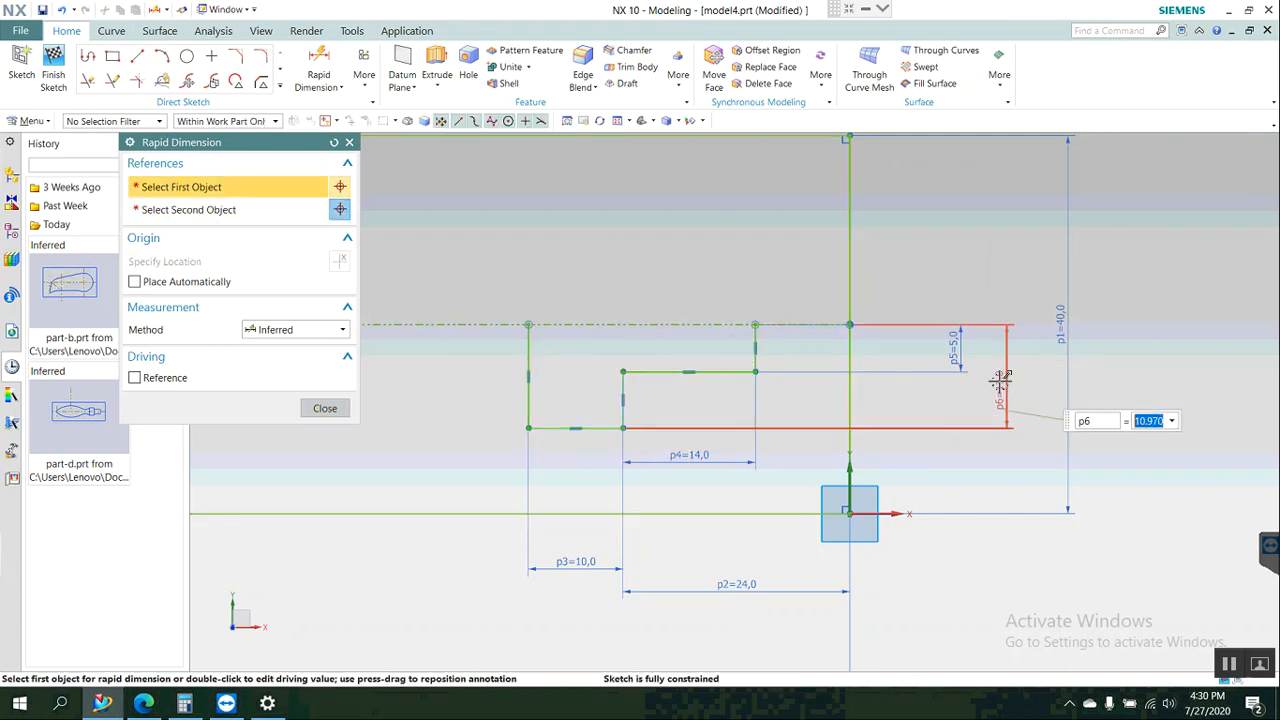
pyautogui.press('Return')
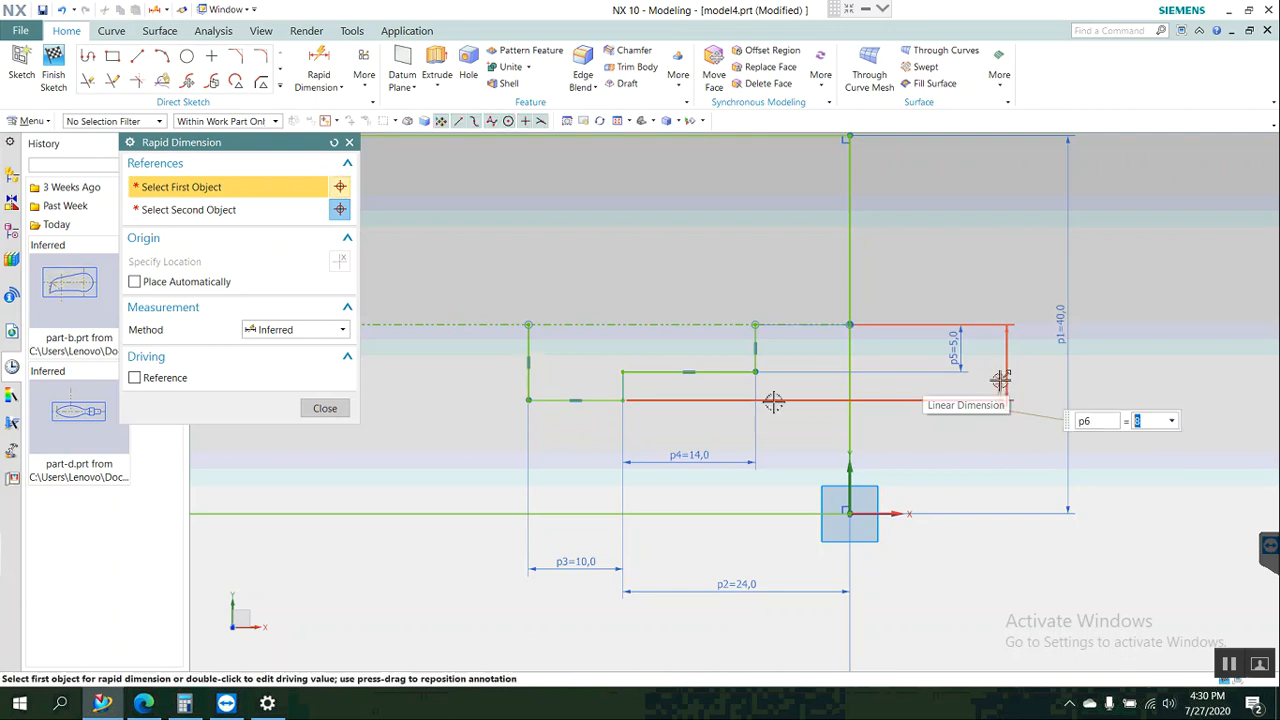
# Sketch a circle about 12 mm in diameter centred on the centerline, near the rectangle's left end.
pyautogui.click(330, 408)
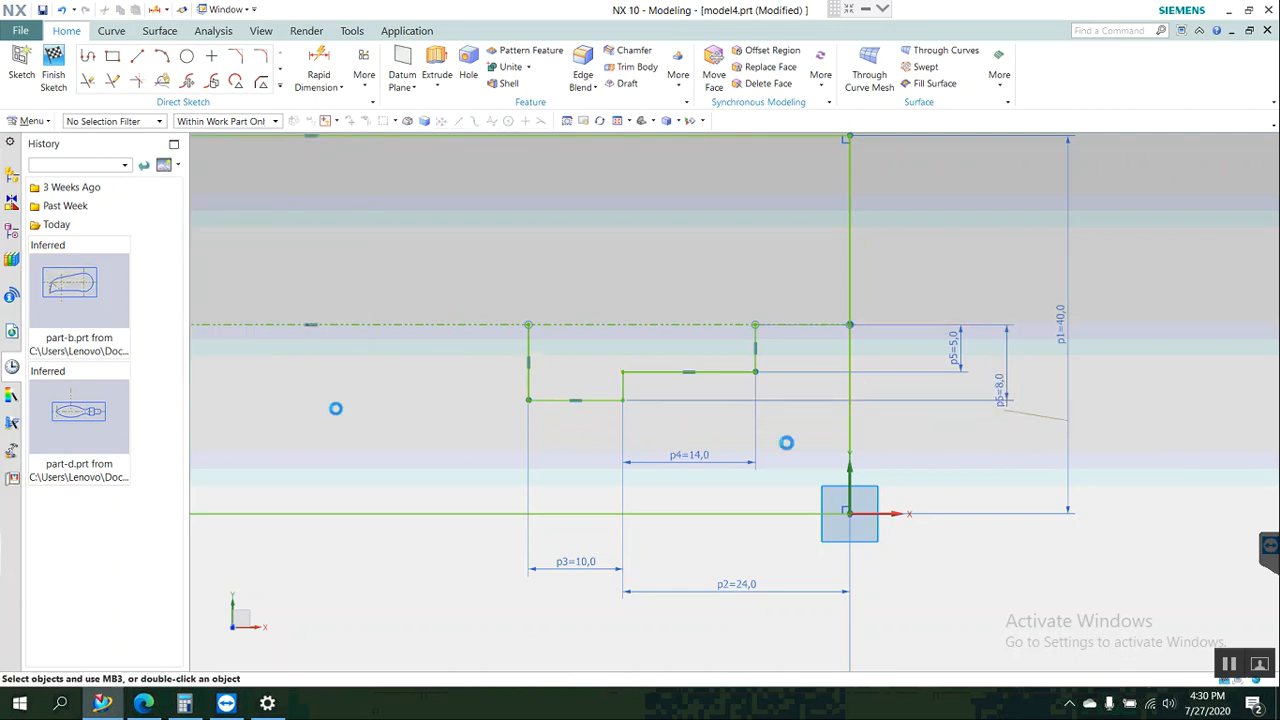
pyautogui.hotkey('ctrl', 'f')
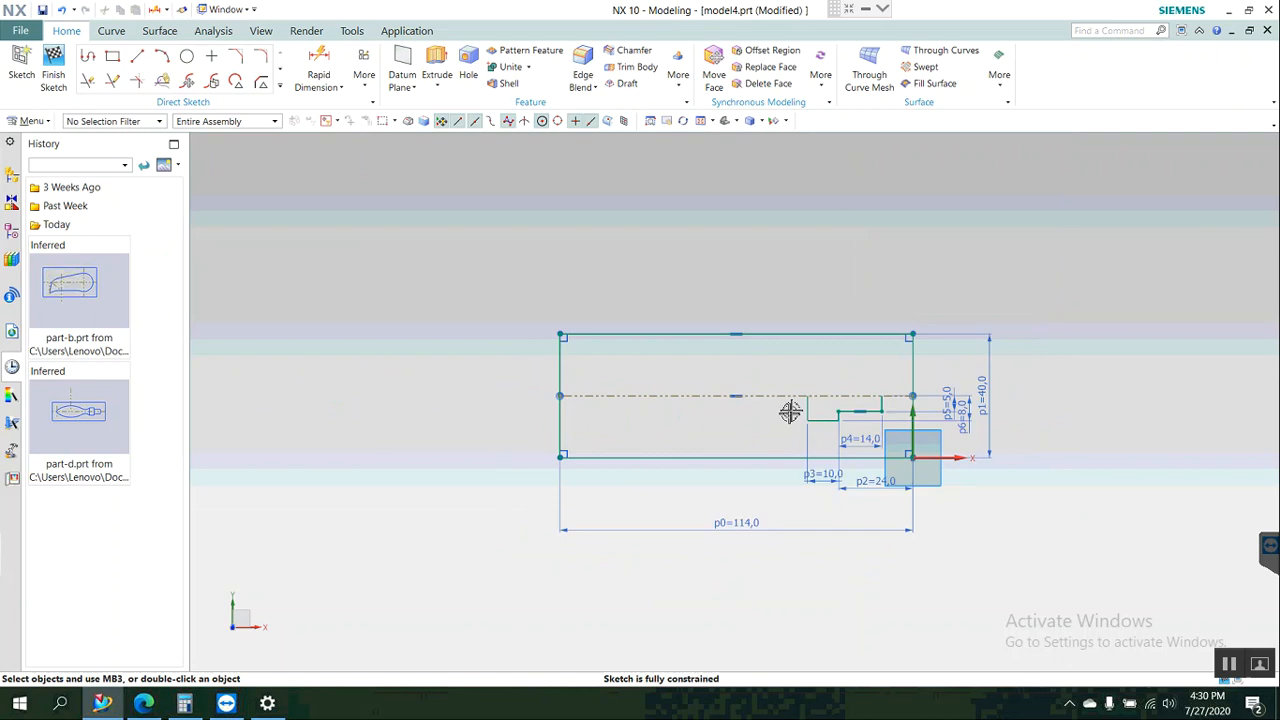
pyautogui.scroll(2, 683, 383)
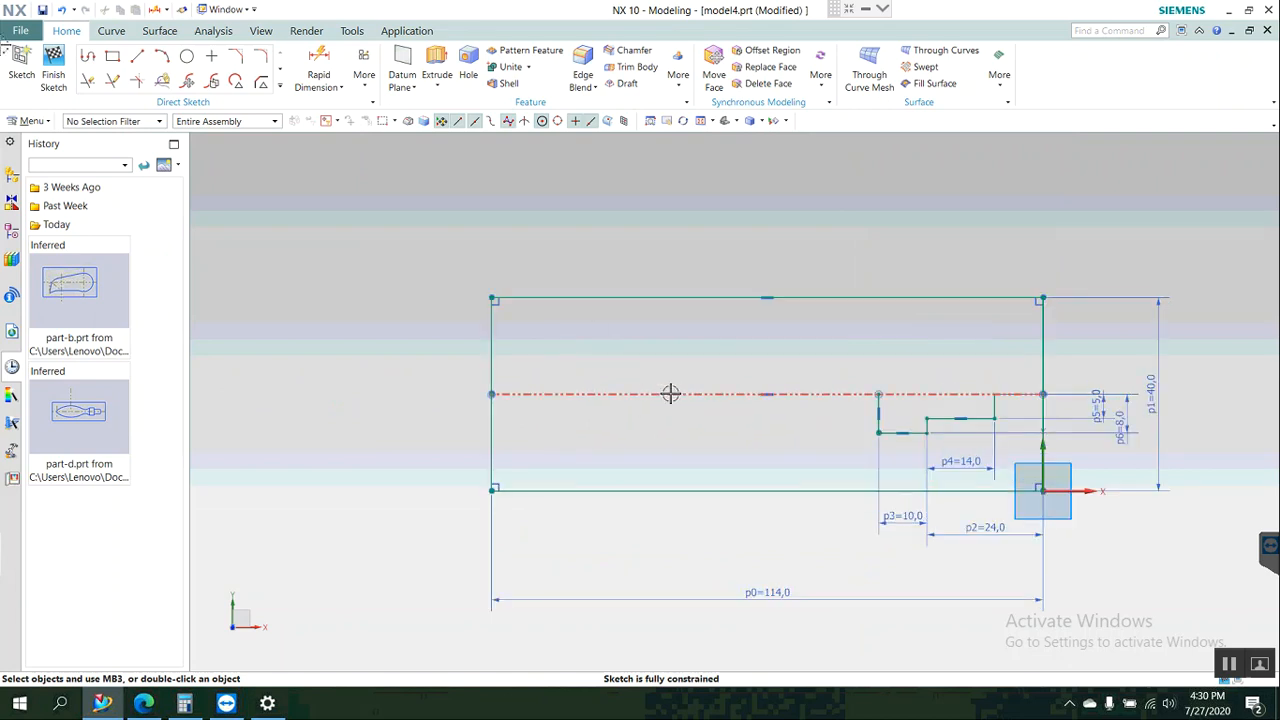
pyautogui.press('o')
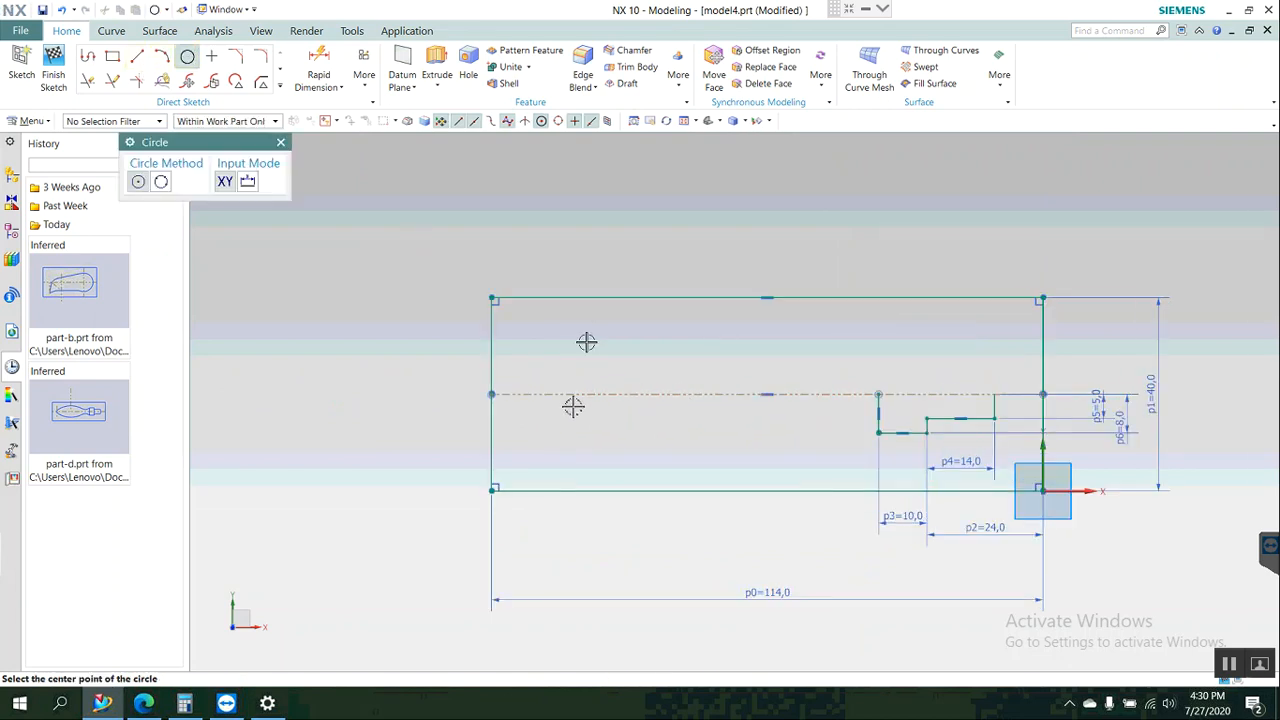
pyautogui.click(568, 418)
pyautogui.click(570, 421)
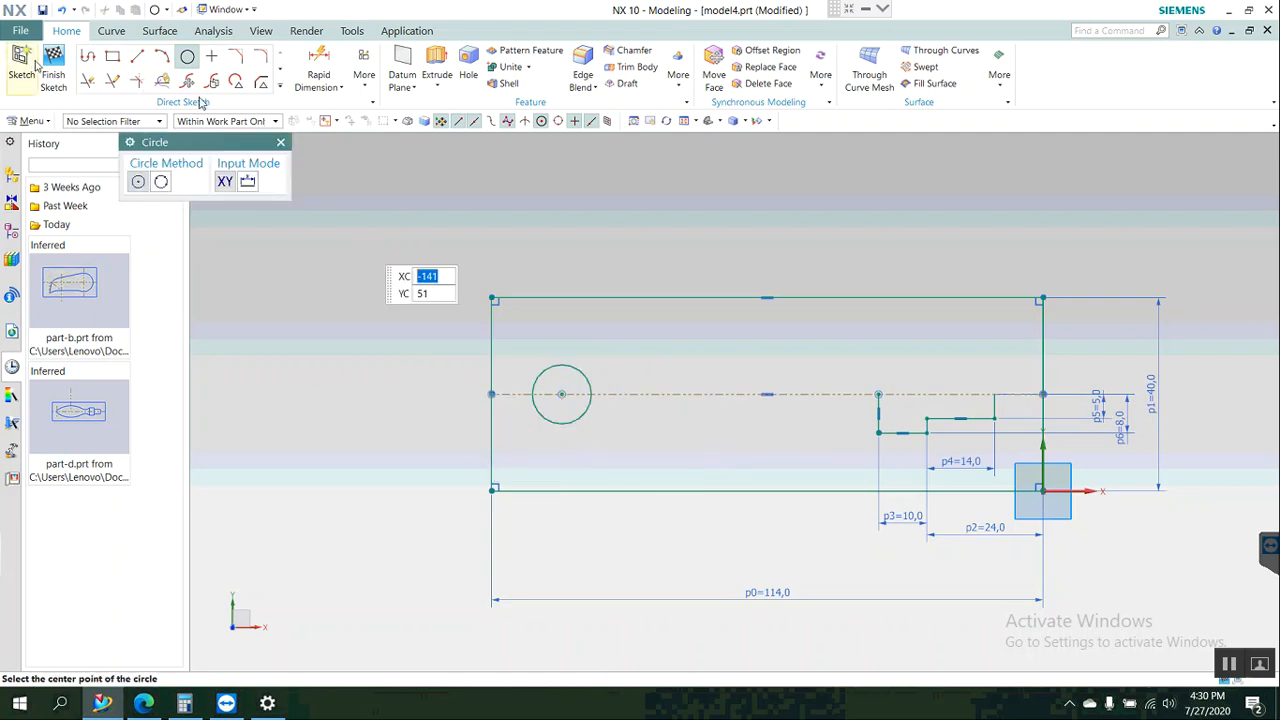
# Check 2d.pdf and dimension the horizontal distance from the circle's left edge to the stepped profile's inner corner as 80 mm, below the rectangle.
pyautogui.click(320, 68)
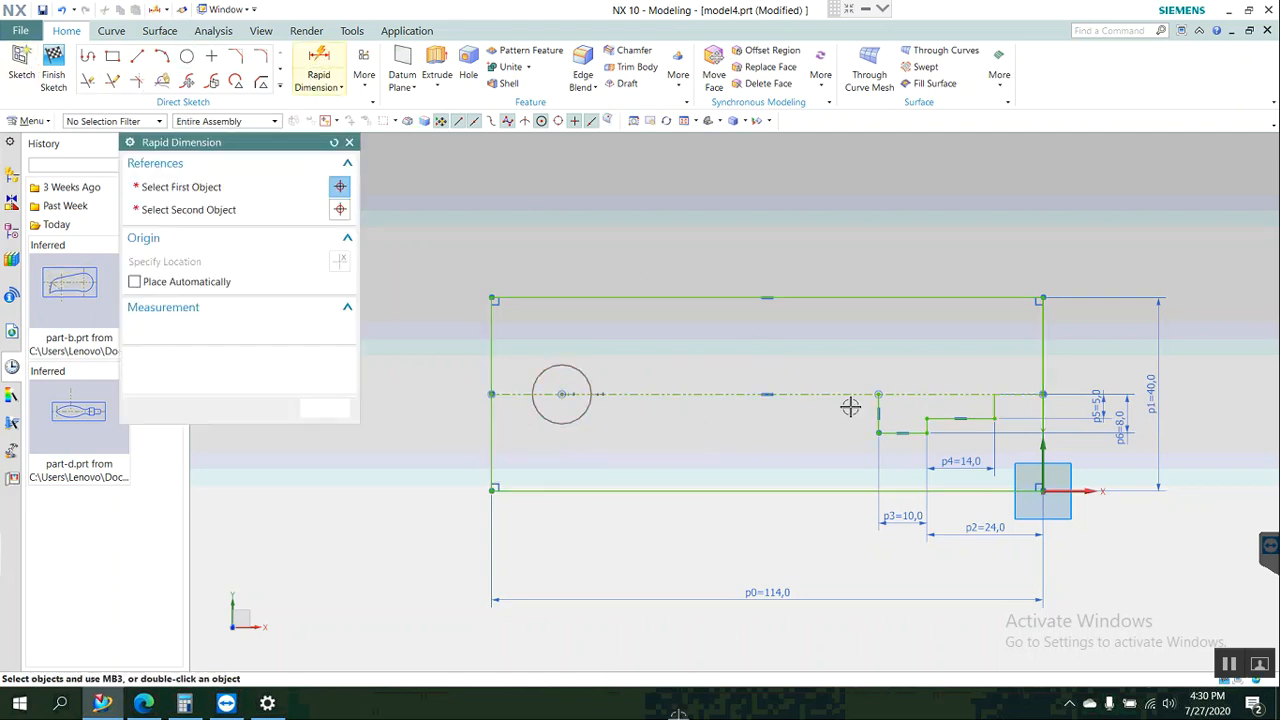
pyautogui.click(145, 704)
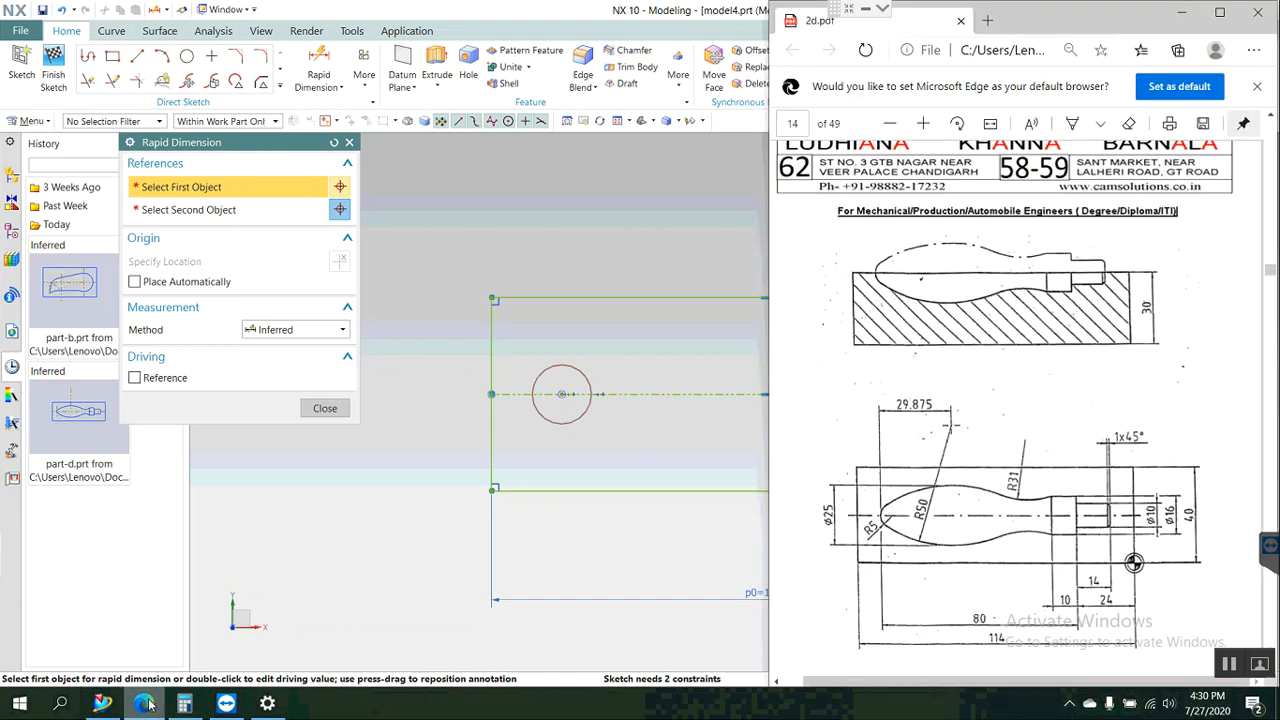
pyautogui.click(145, 704)
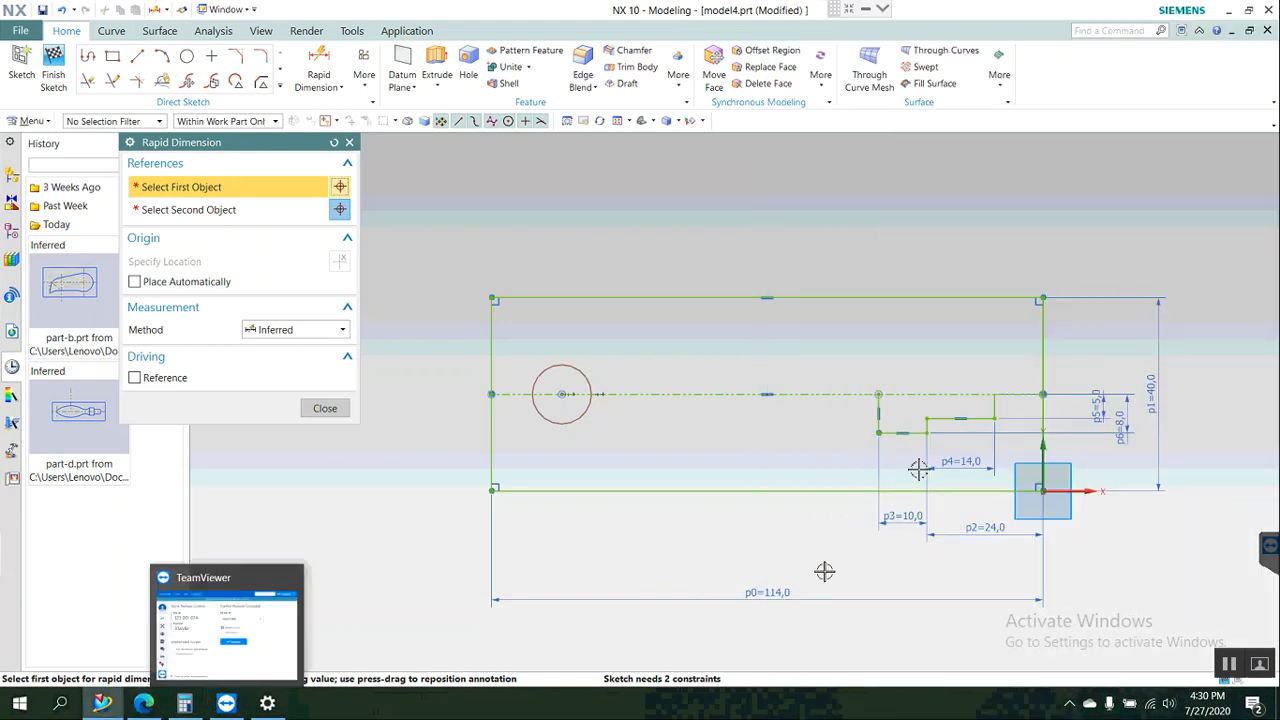
pyautogui.click(922, 432)
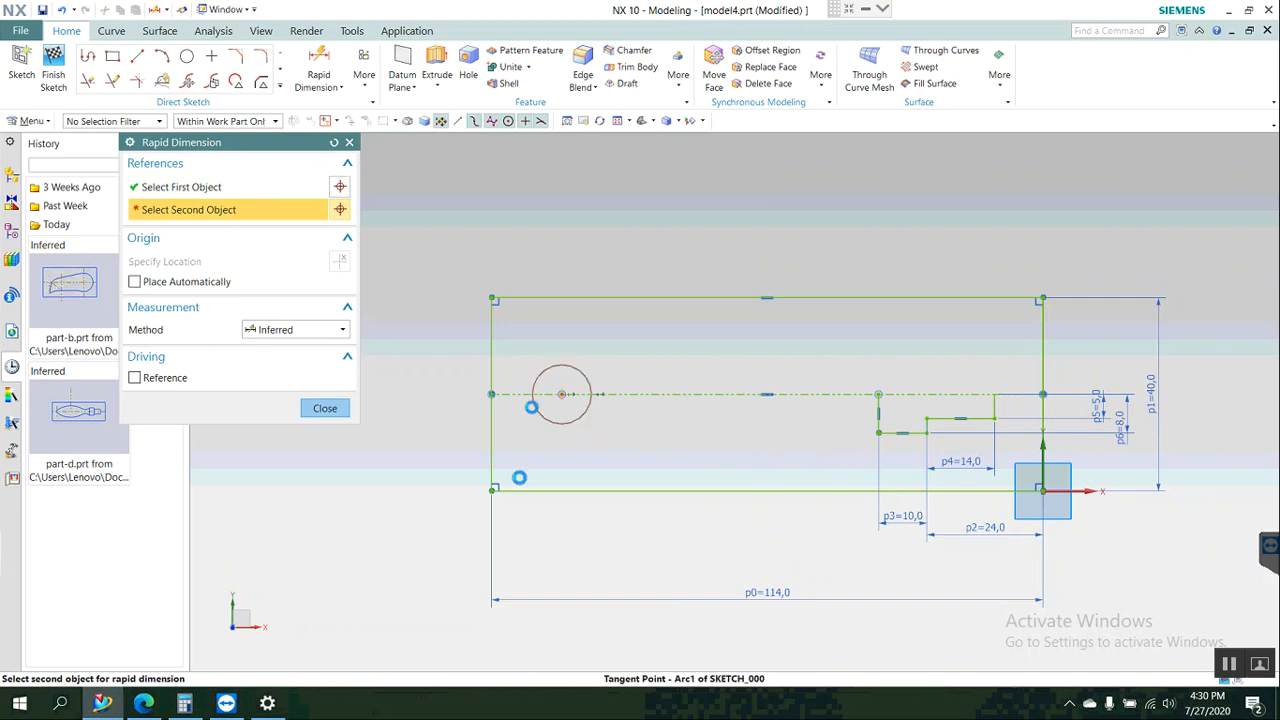
pyautogui.click(533, 406)
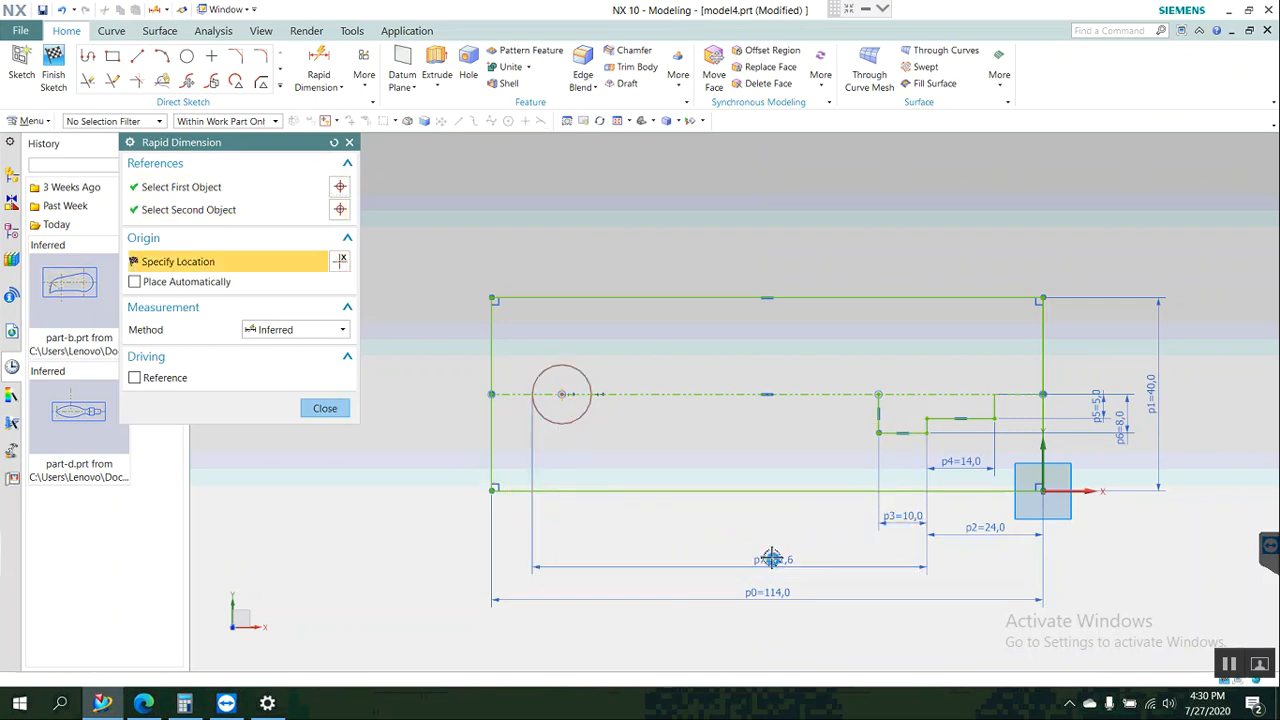
pyautogui.click(771, 559)
pyautogui.write('80')
pyautogui.press('Return')
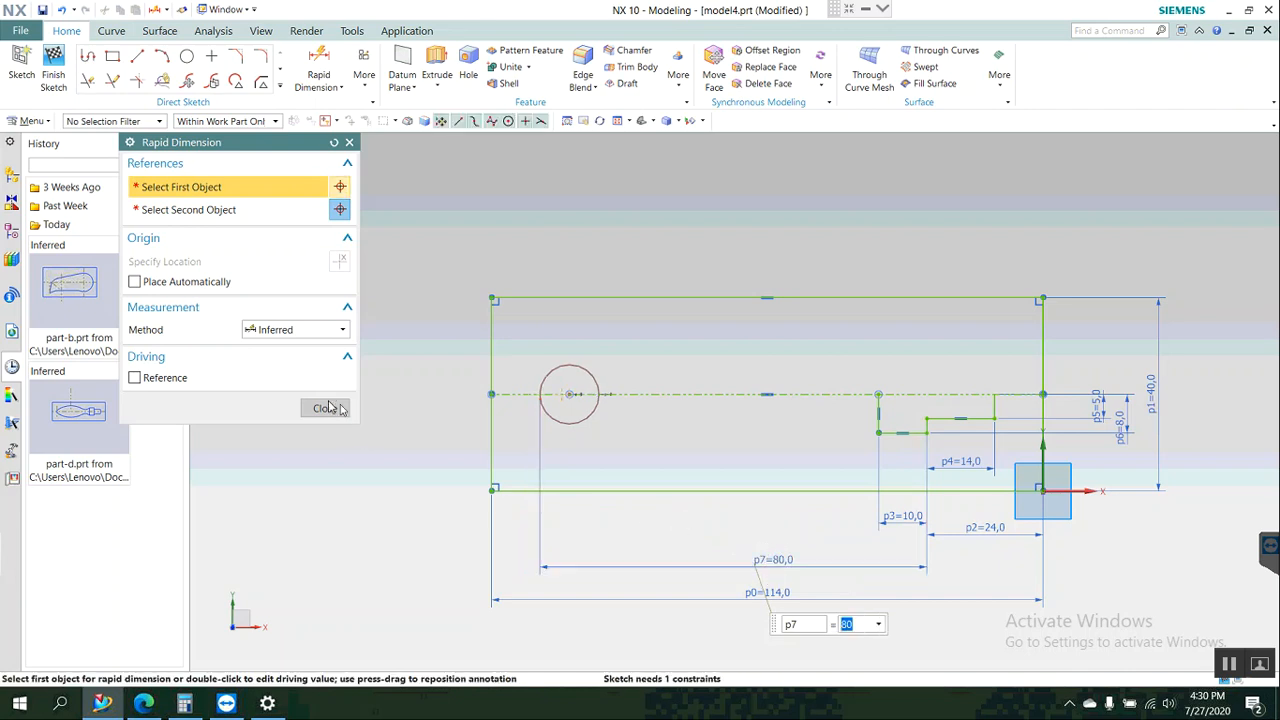
pyautogui.click(325, 409)
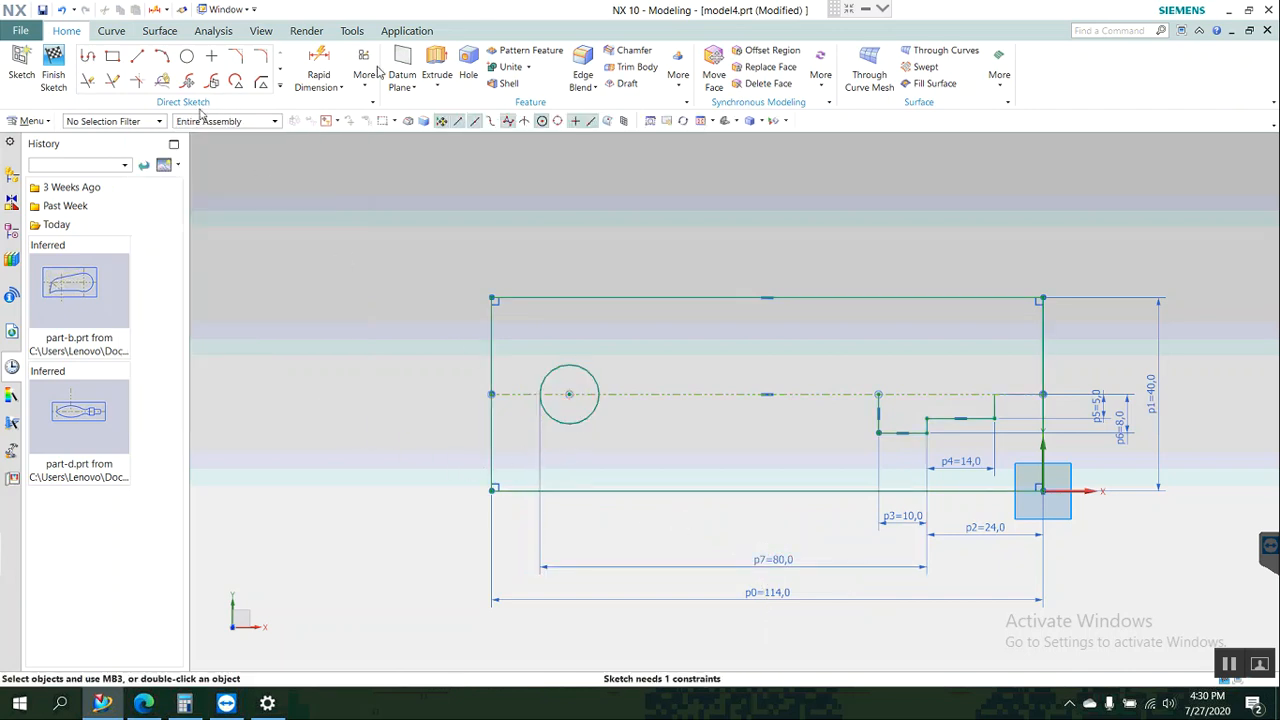
# Dimension the small circle's diameter as 10 mm, placed outside the rectangle's left edge.
pyautogui.click(320, 62)
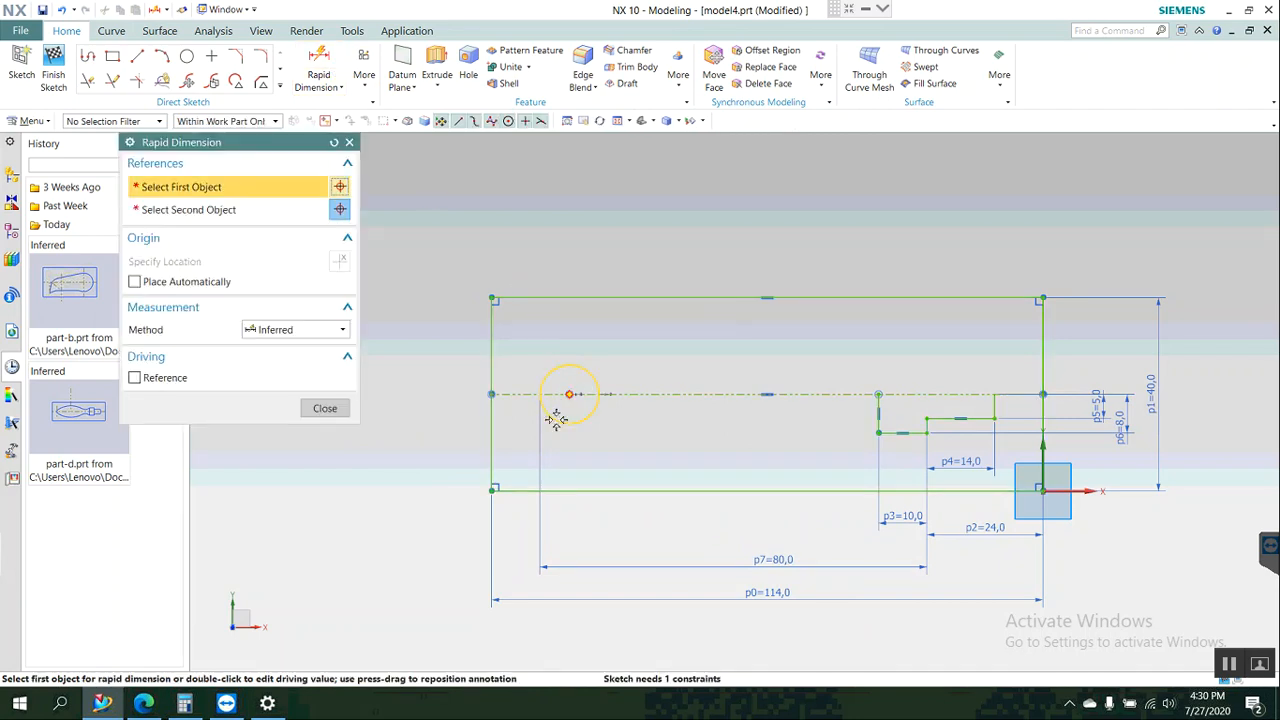
pyautogui.click(436, 450)
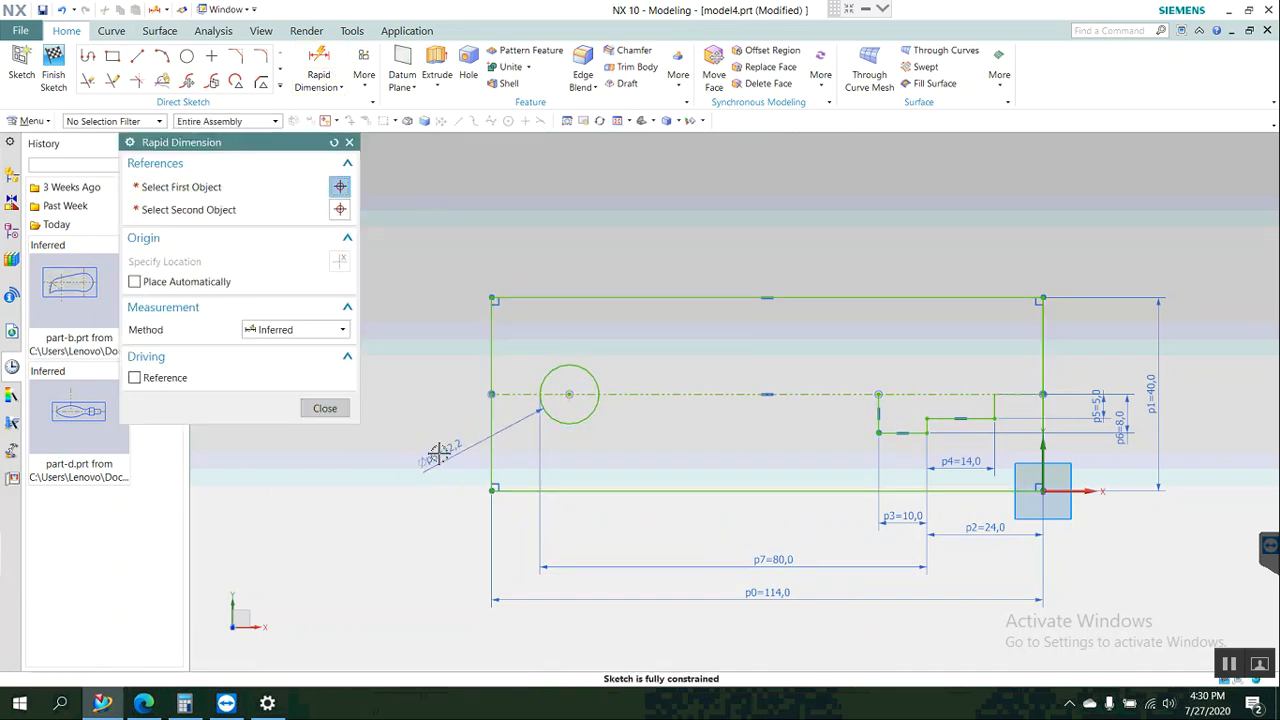
pyautogui.write('10')
pyautogui.press('Return')
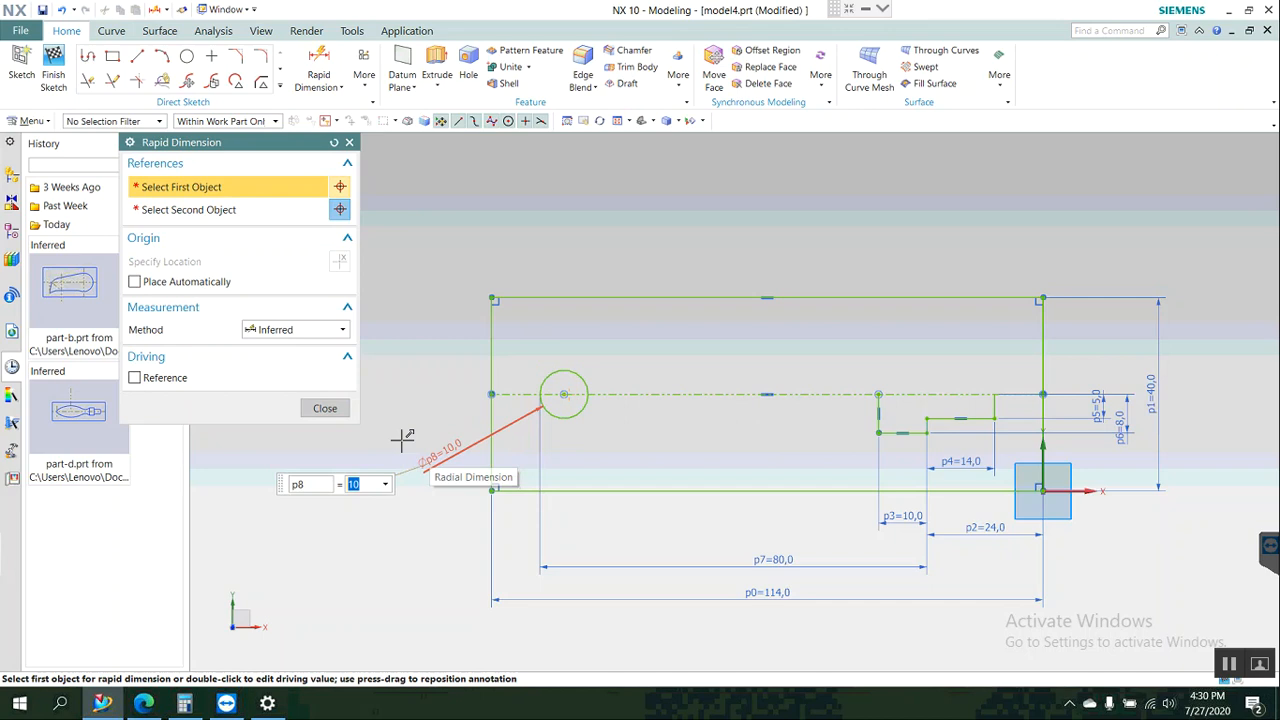
pyautogui.click(322, 409)
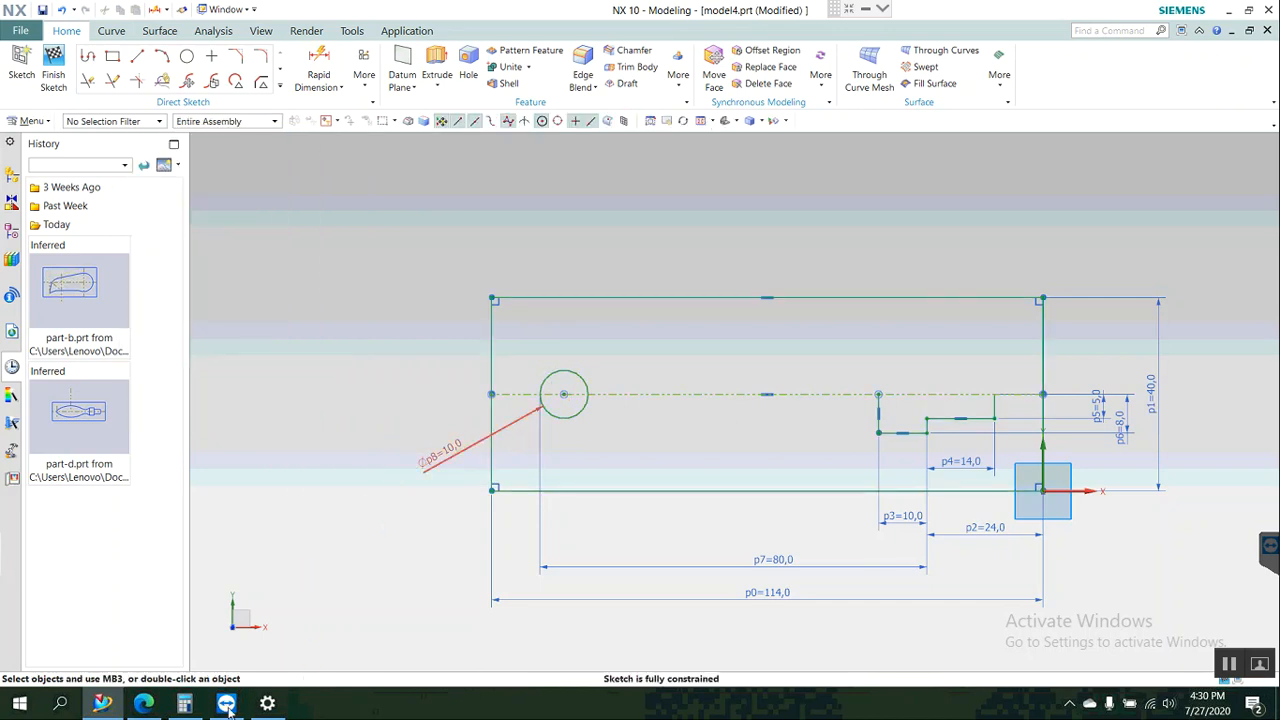
# Consult 2d.pdf and sketch a circle about 90 mm in diameter, centred above the rectangle and tangent to the small circle.
pyautogui.click(144, 705)
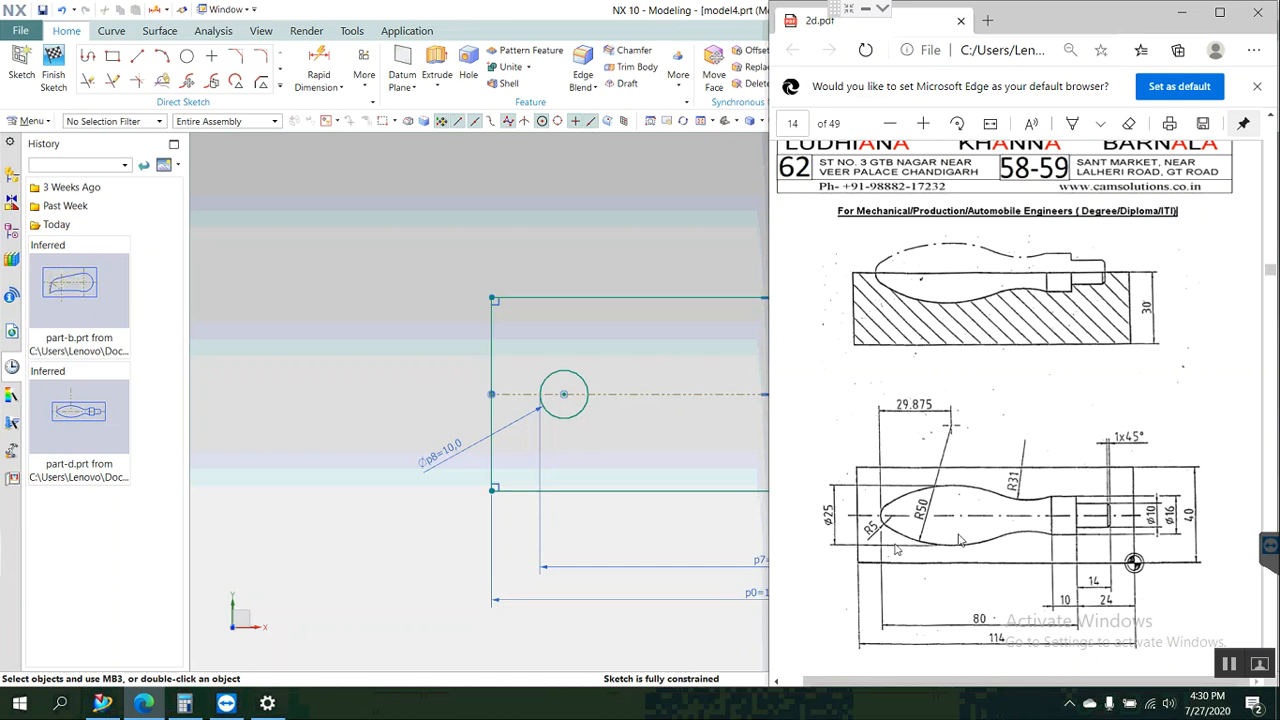
pyautogui.click(214, 220)
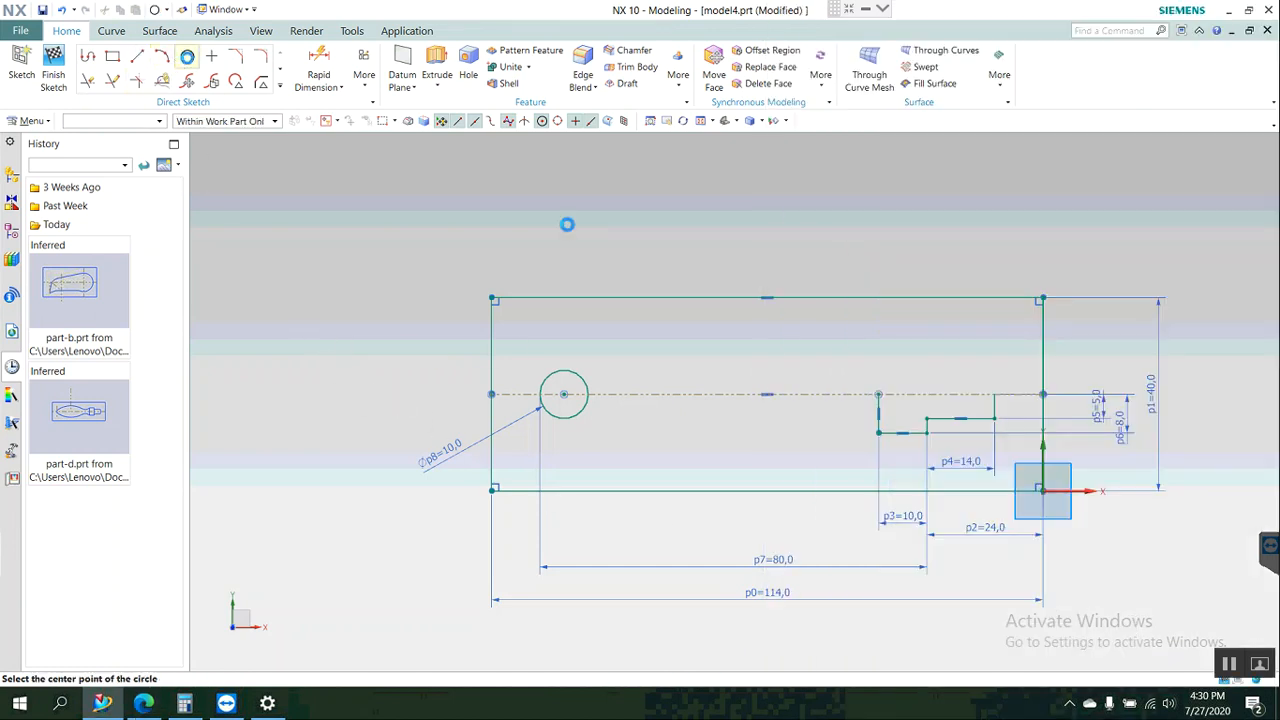
pyautogui.click(656, 224)
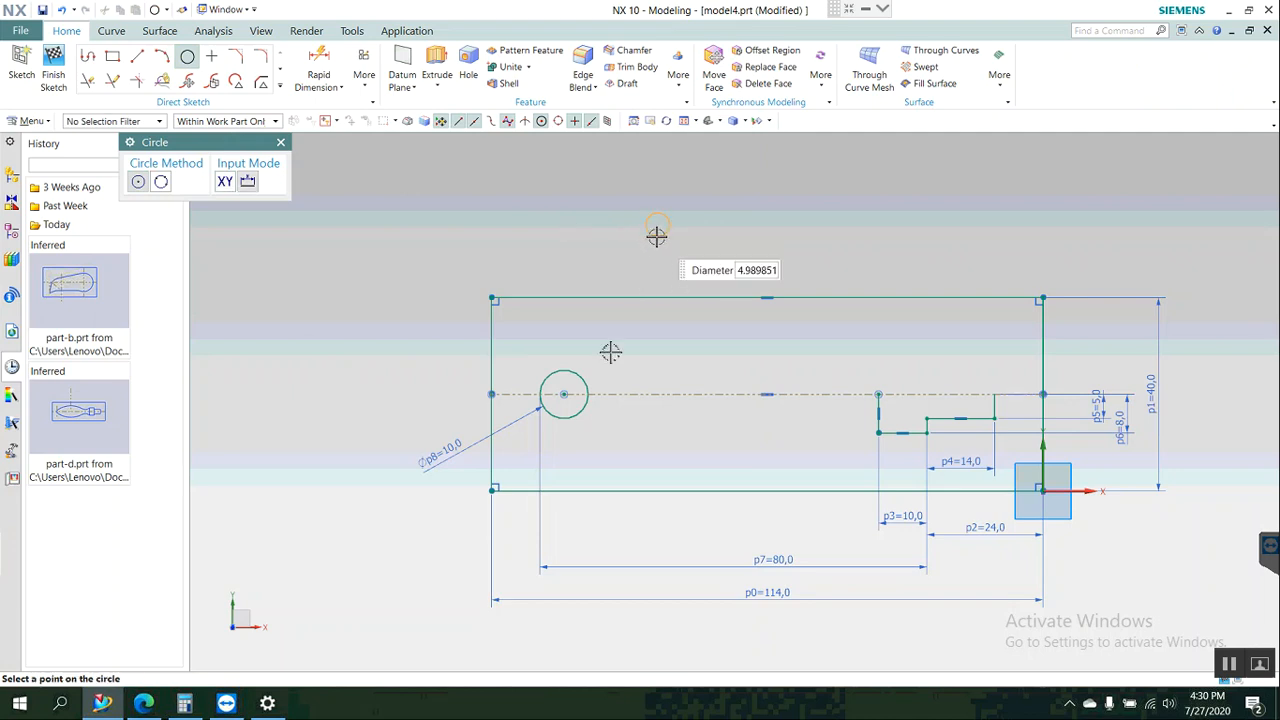
pyautogui.click(576, 435)
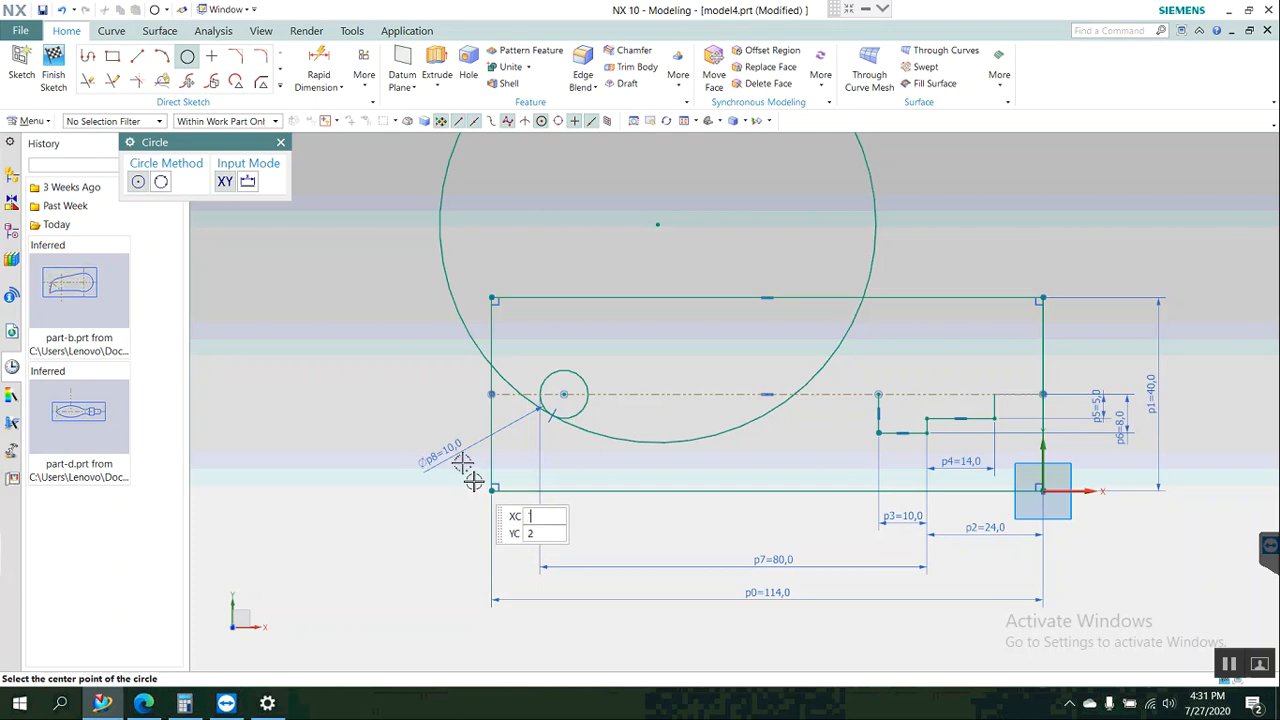
pyautogui.press('Escape')
pyautogui.press('d')
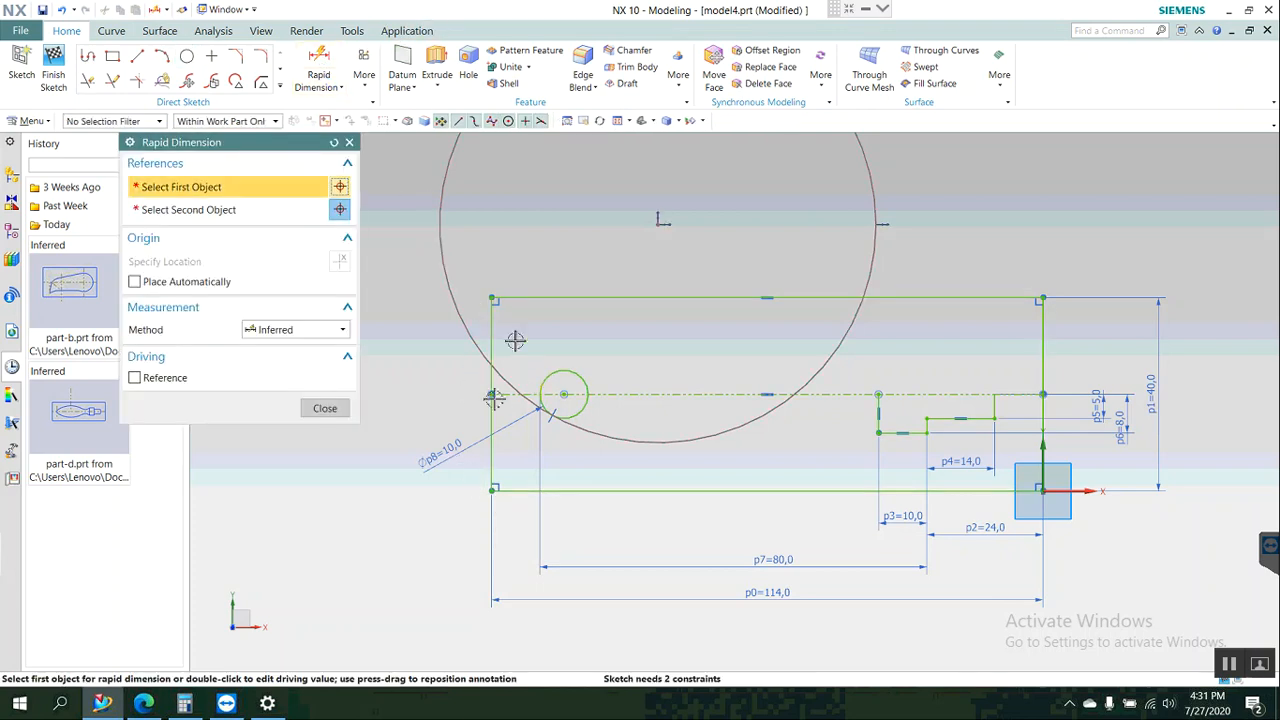
pyautogui.click(488, 396)
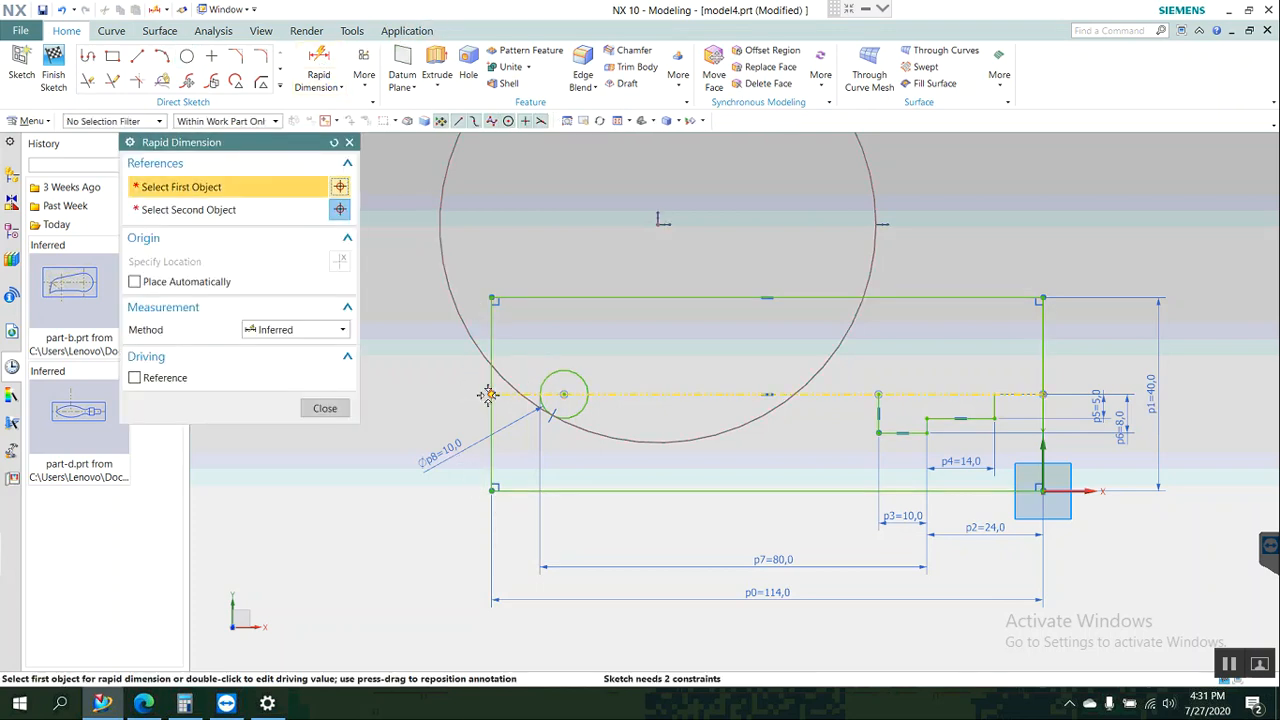
pyautogui.click(652, 441)
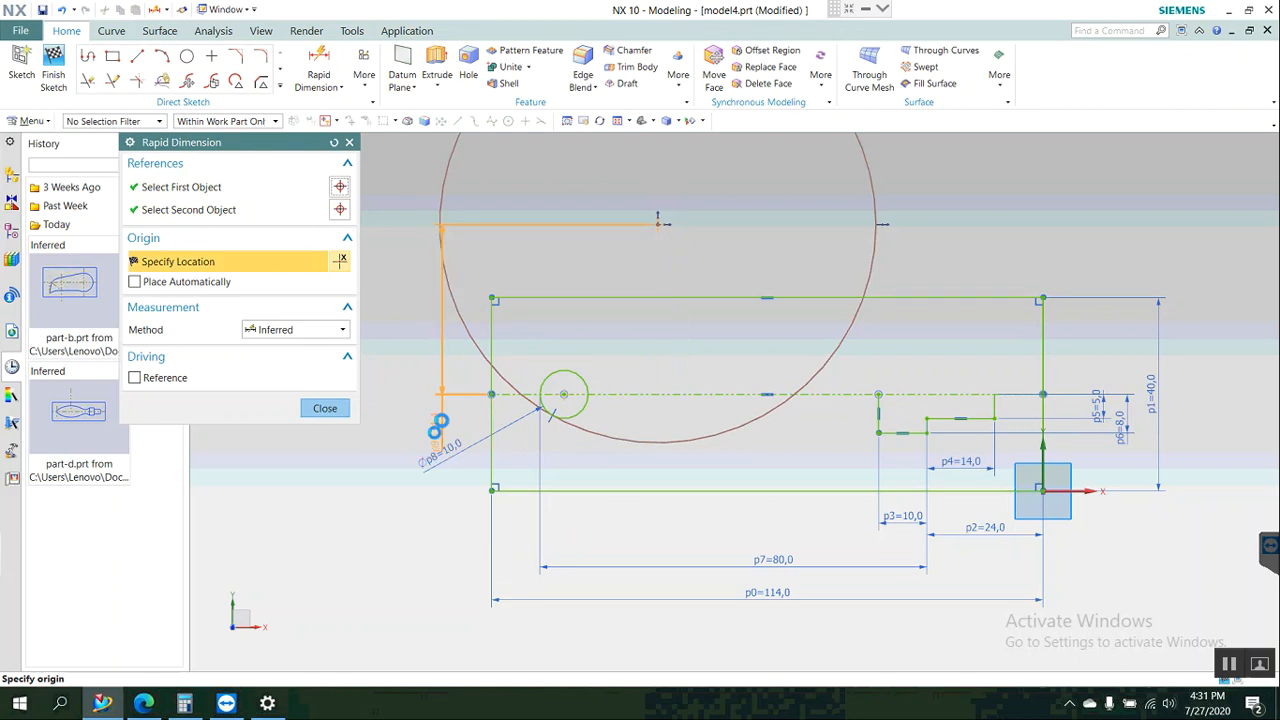
pyautogui.press('Escape')
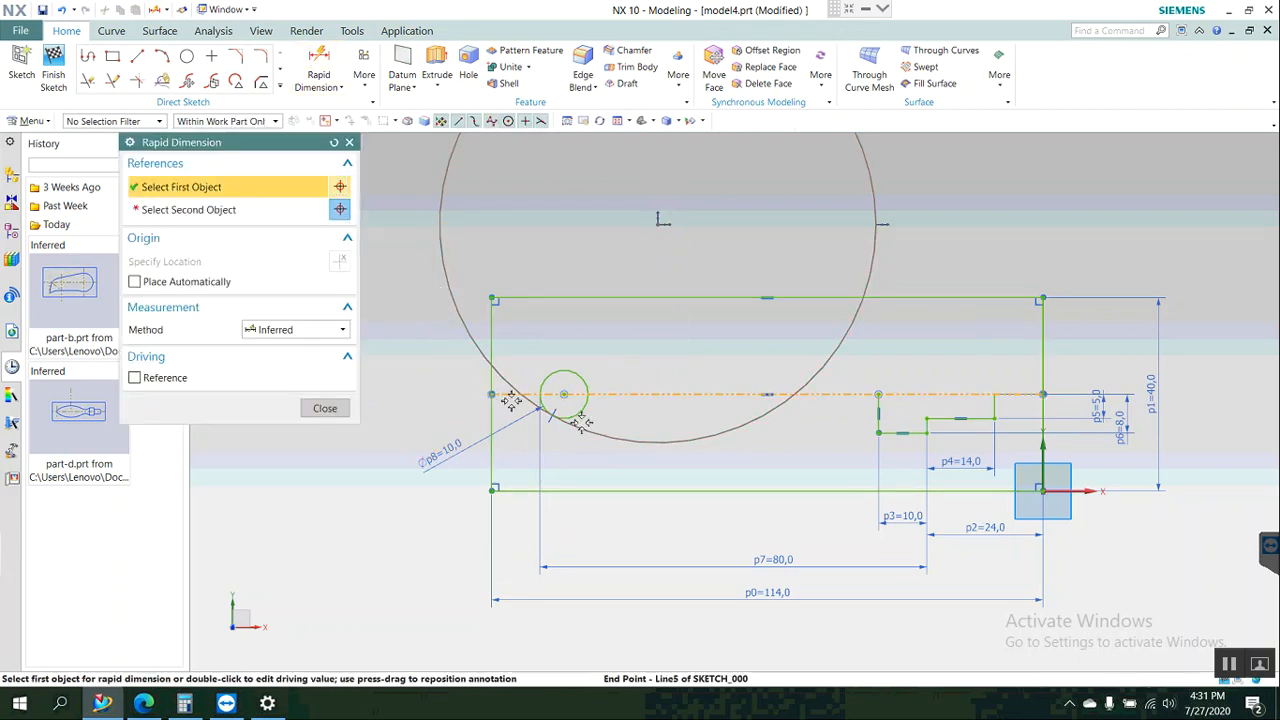
# Dimension the vertical distance from the centerline to the large circle's lowest point as 12.5/2, placed left of the rectangle.
pyautogui.click(578, 422)
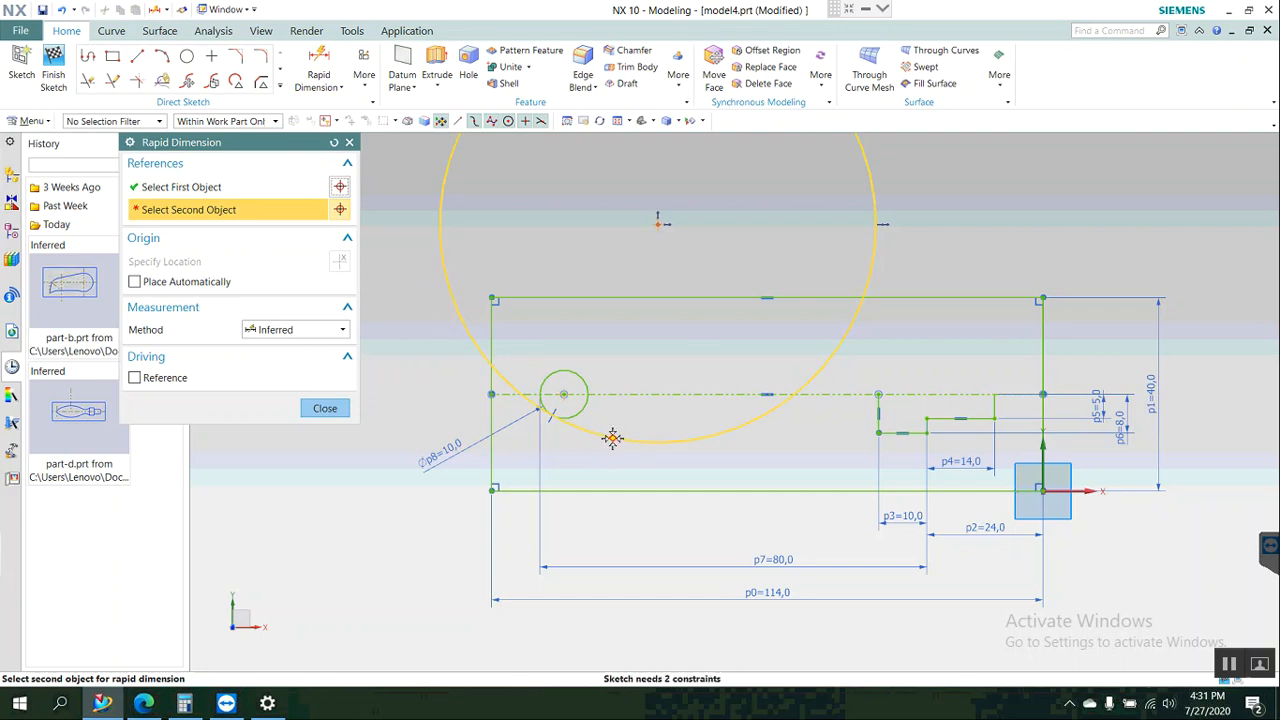
pyautogui.click(546, 438)
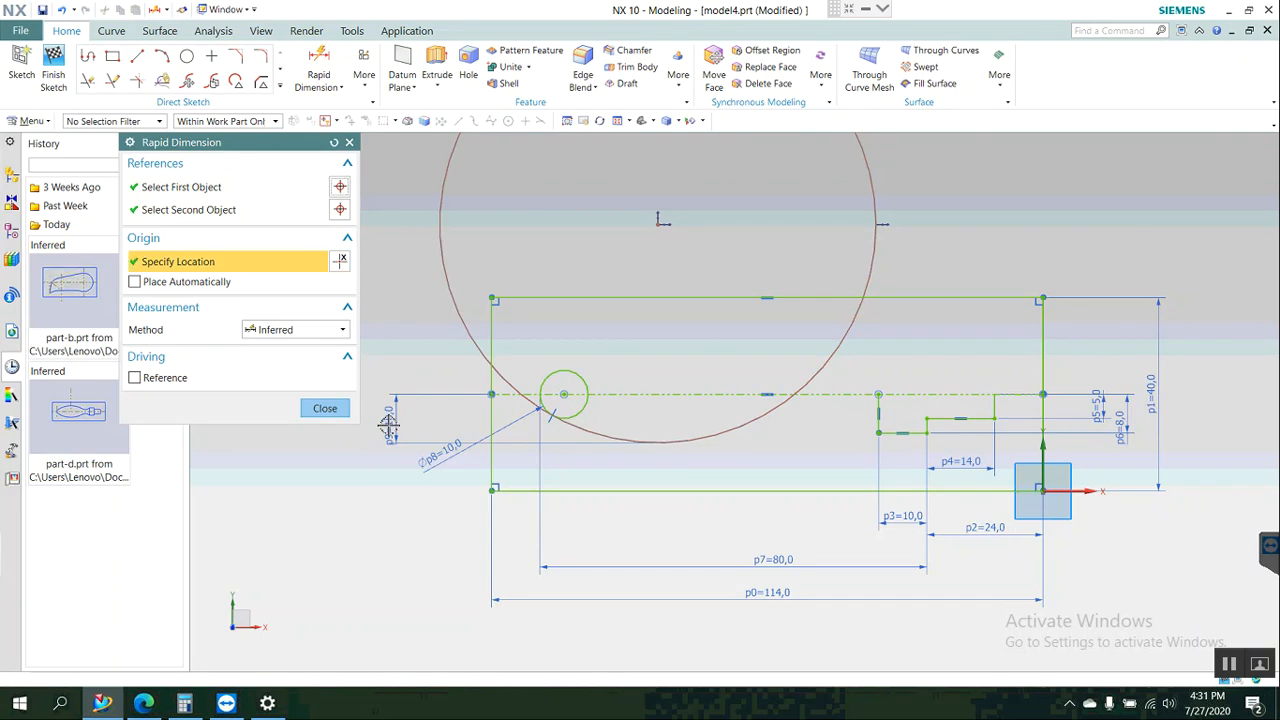
pyautogui.click(389, 424)
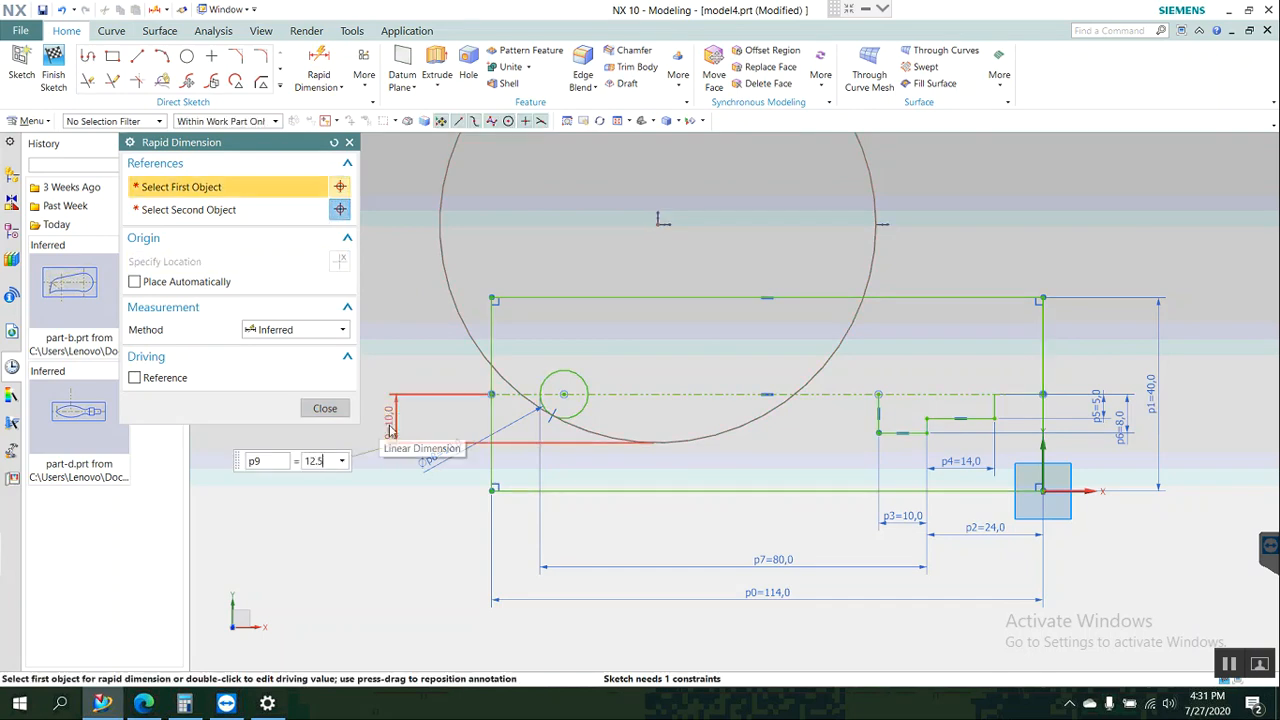
pyautogui.press('Return')
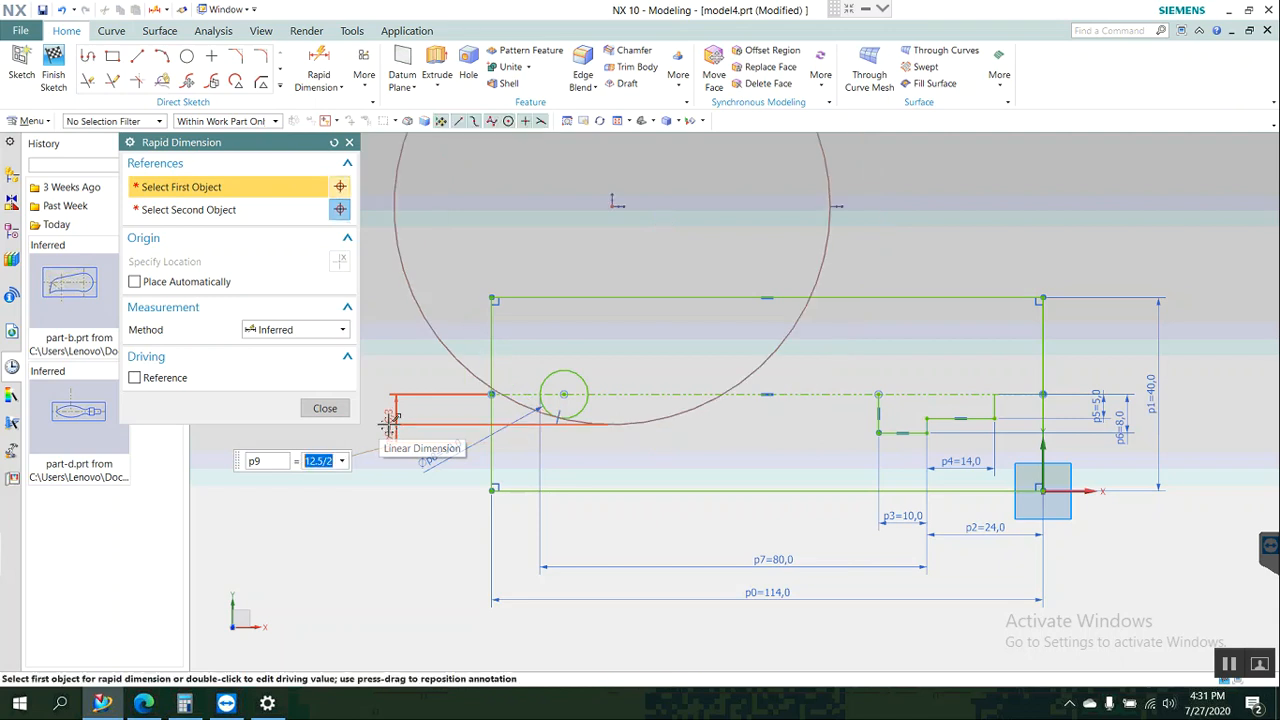
# Recheck the diameters in 2d.pdf and set the large circle's lowest-point distance from the centerline to 12.5 mm.
pyautogui.click(325, 408)
pyautogui.click(143, 704)
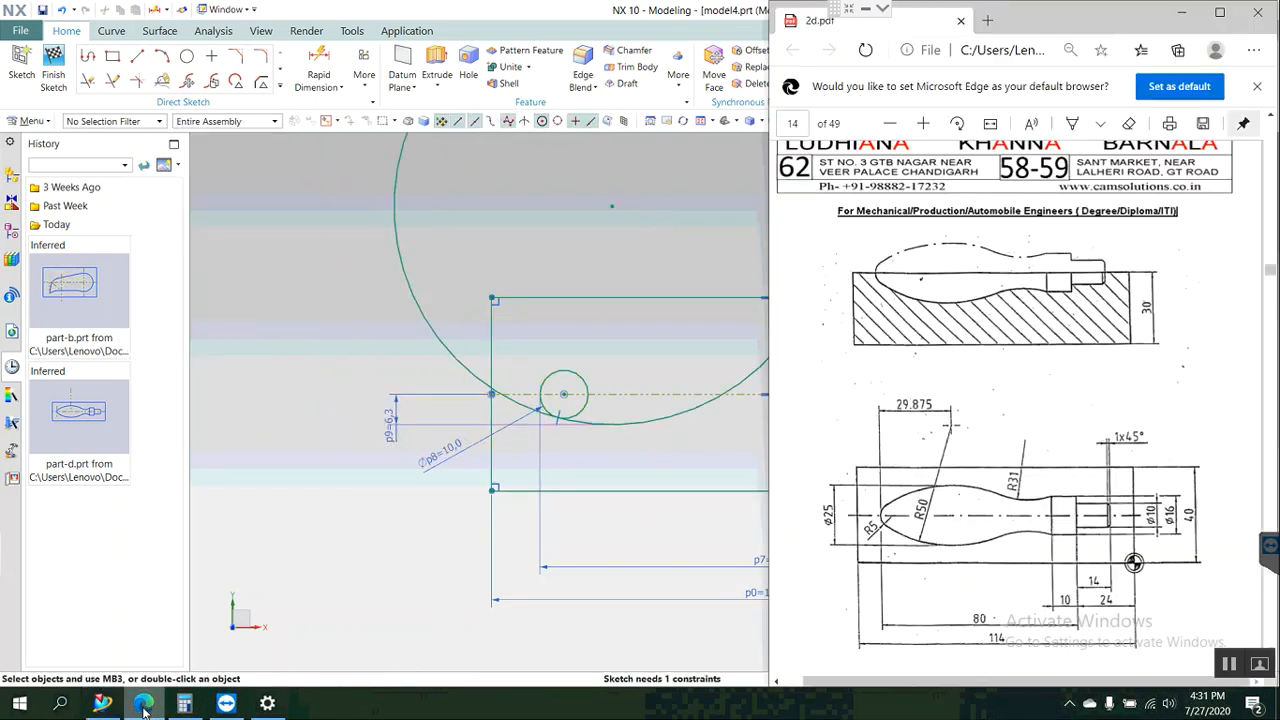
pyautogui.click(143, 704)
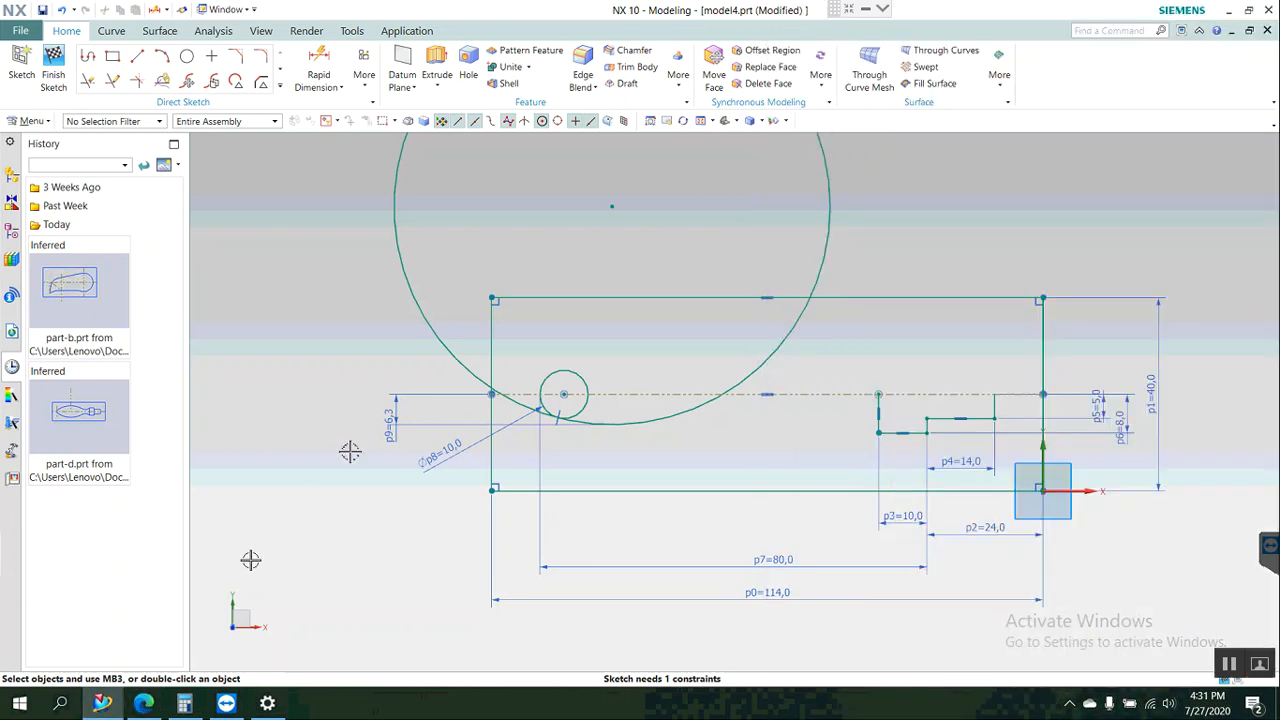
pyautogui.doubleClick(396, 410)
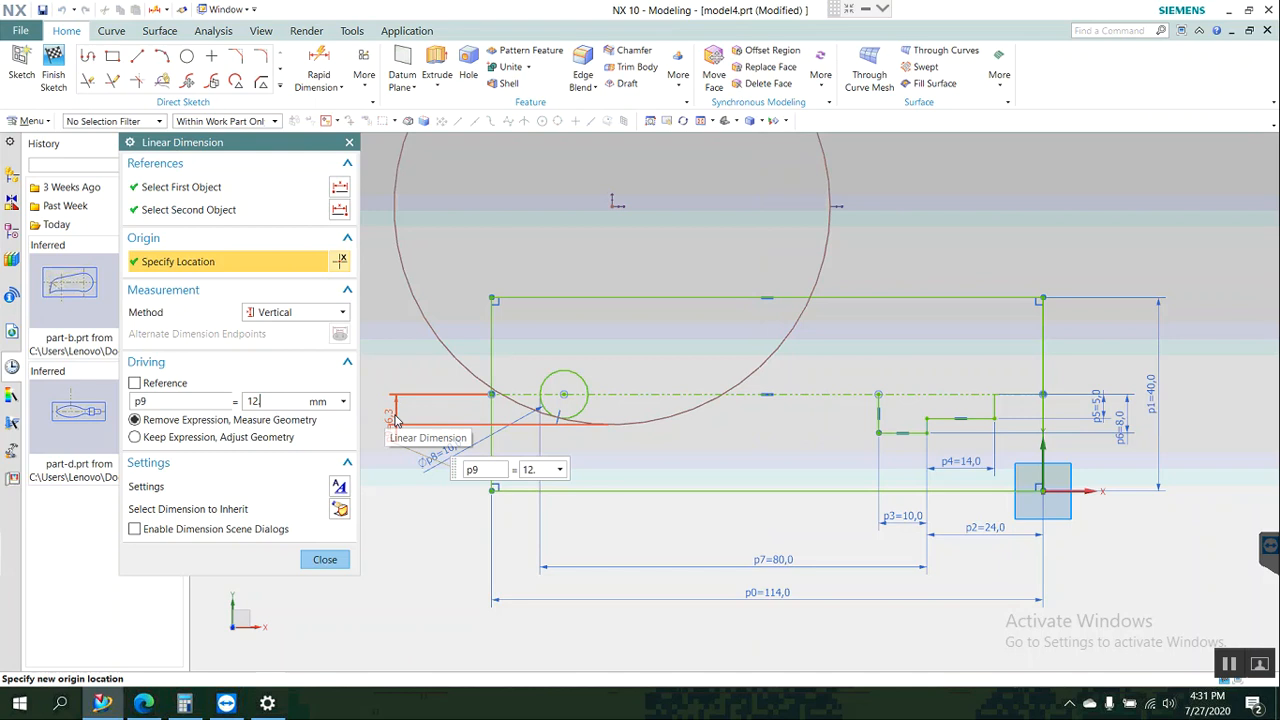
pyautogui.write('12.5')
pyautogui.press('Return')
pyautogui.click(334, 564)
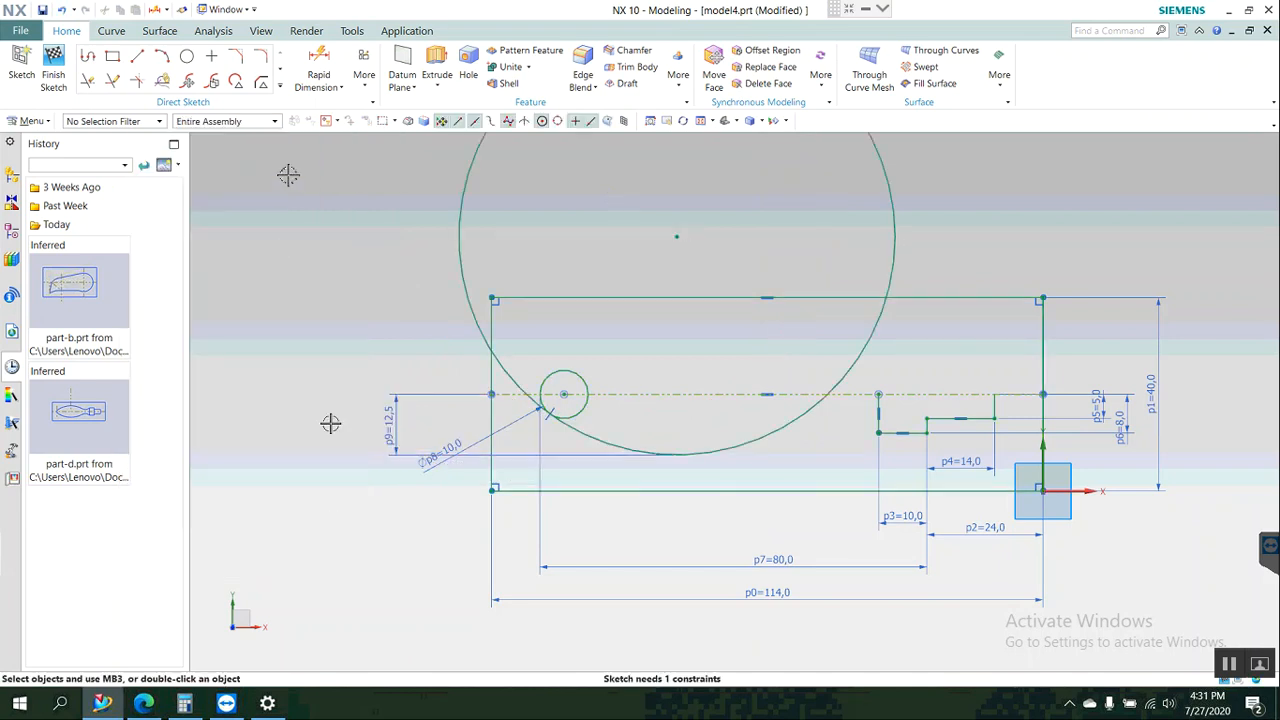
# Dimension the large circle's diameter as 100 mm, placed outside the rectangle's lower-left corner.
pyautogui.click(320, 62)
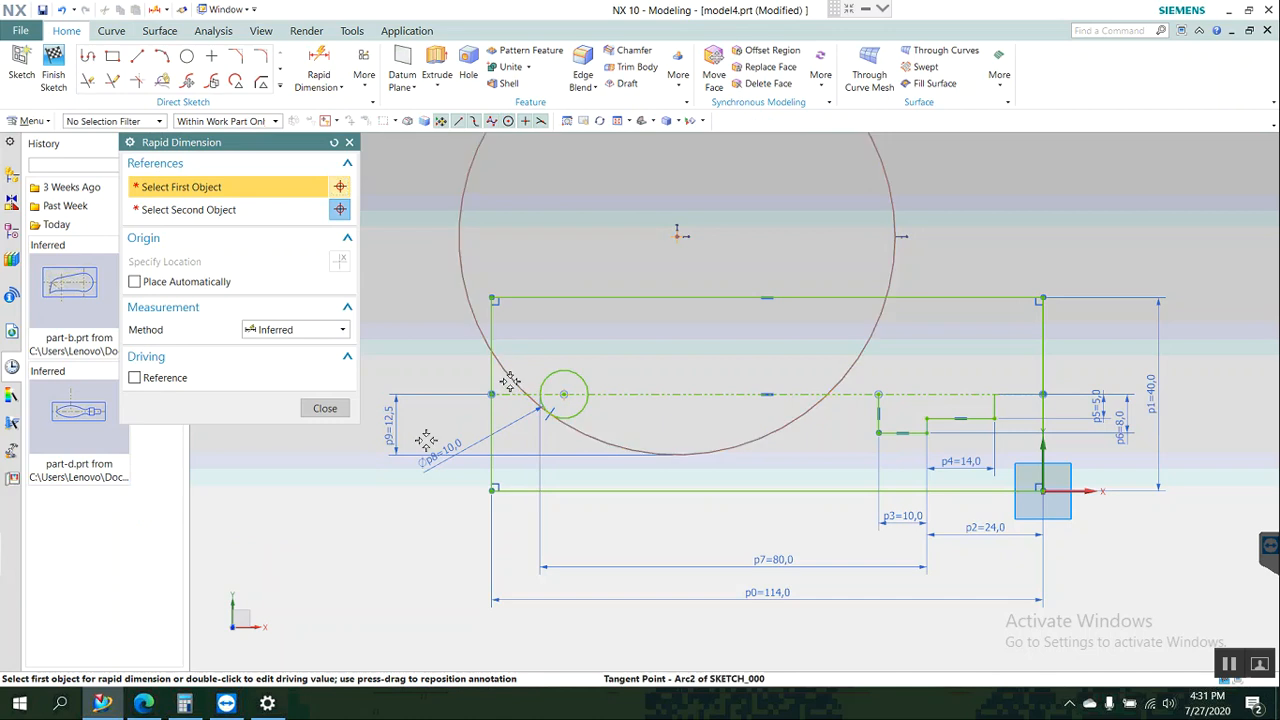
pyautogui.click(508, 376)
pyautogui.click(383, 512)
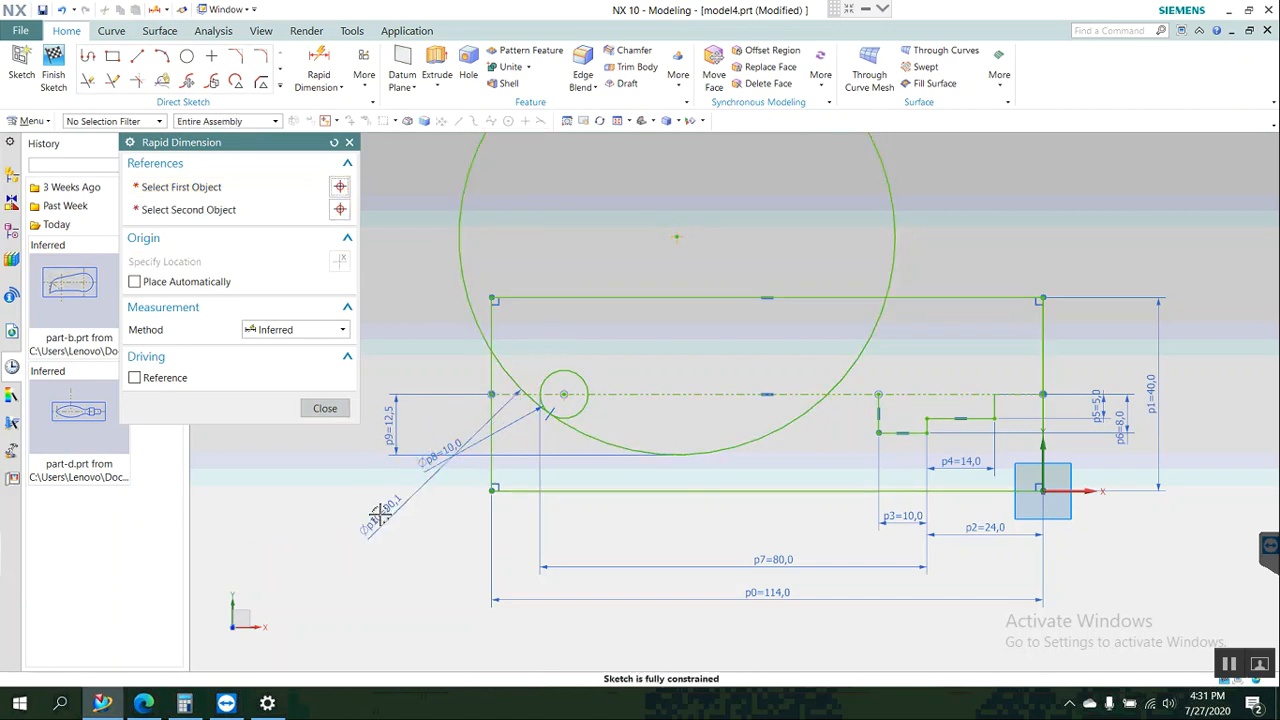
pyautogui.write('100')
pyautogui.press('Return')
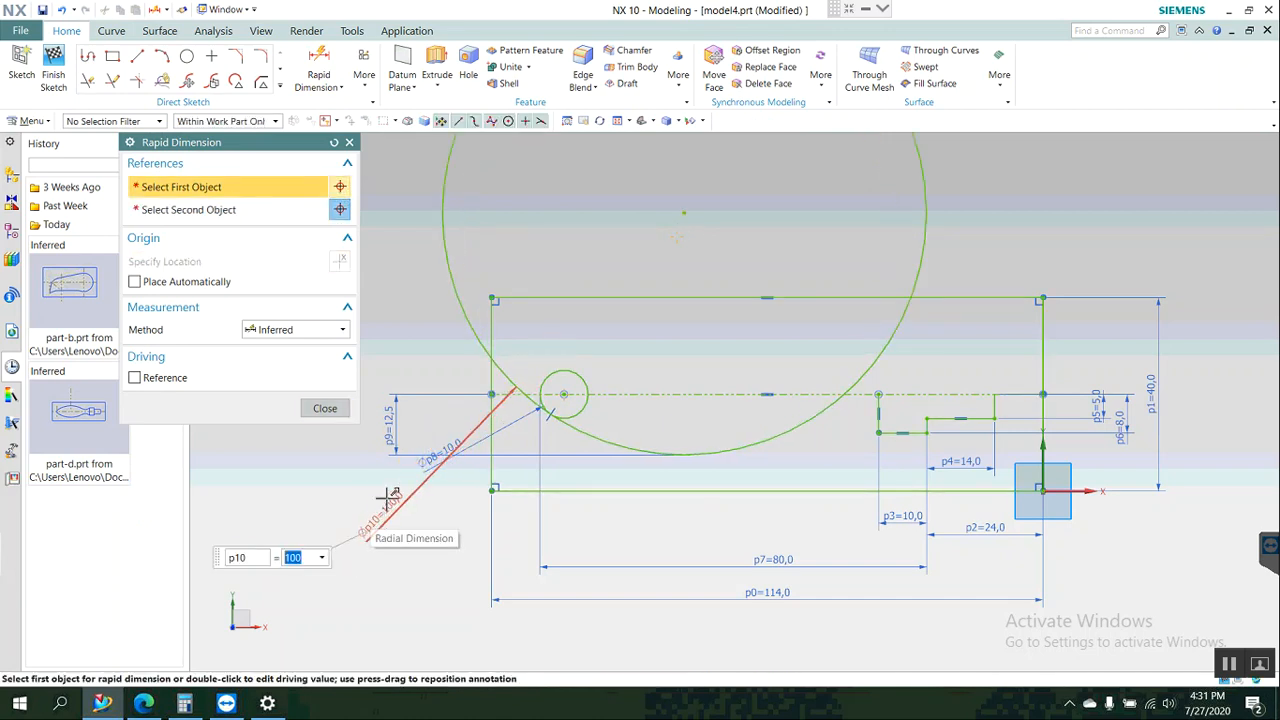
# Sketch a circle about 45 mm in diameter, centred below the rectangle and passing through the collar's inner lower corner, and consult 2d.pdf.
pyautogui.click(324, 409)
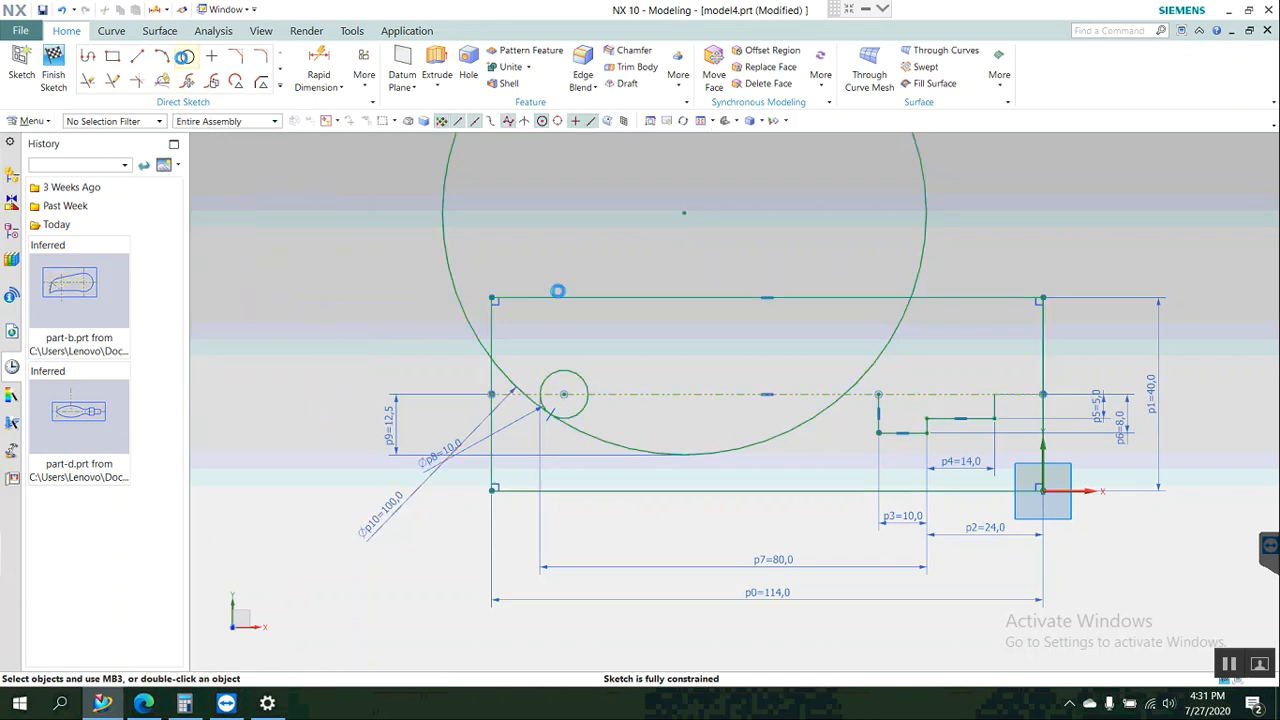
pyautogui.click(823, 529)
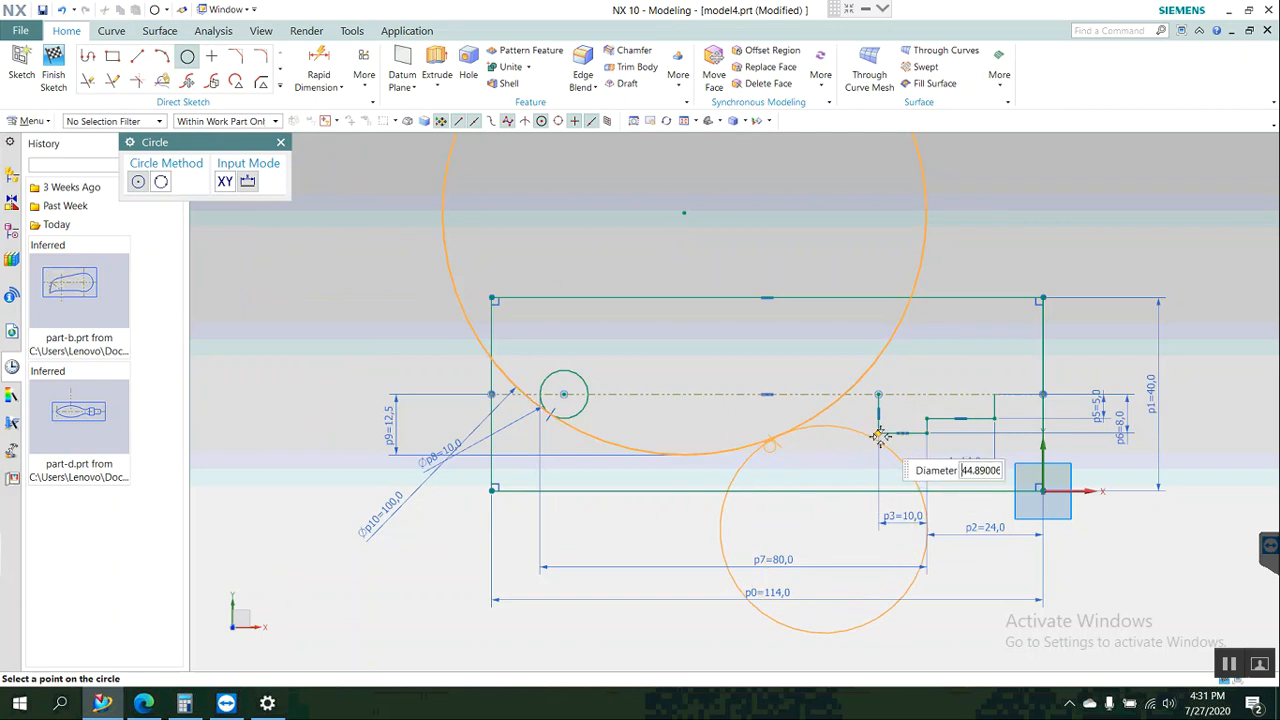
pyautogui.click(879, 433)
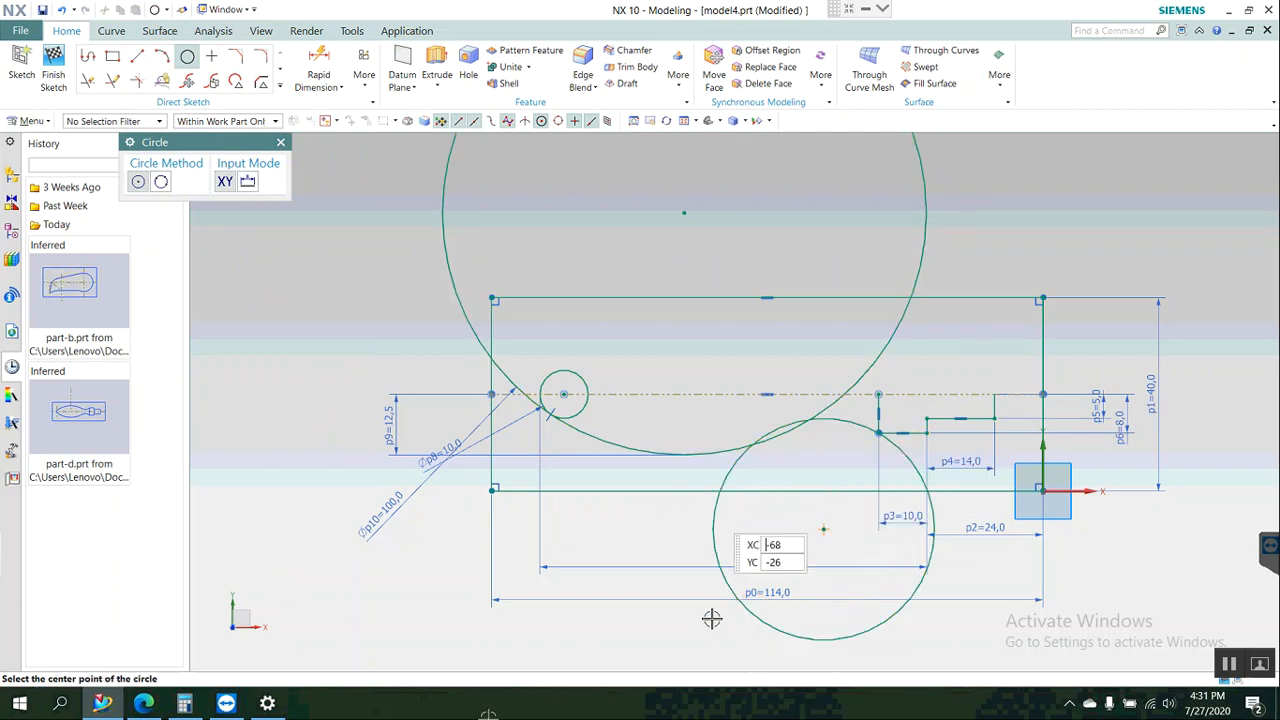
pyautogui.click(147, 704)
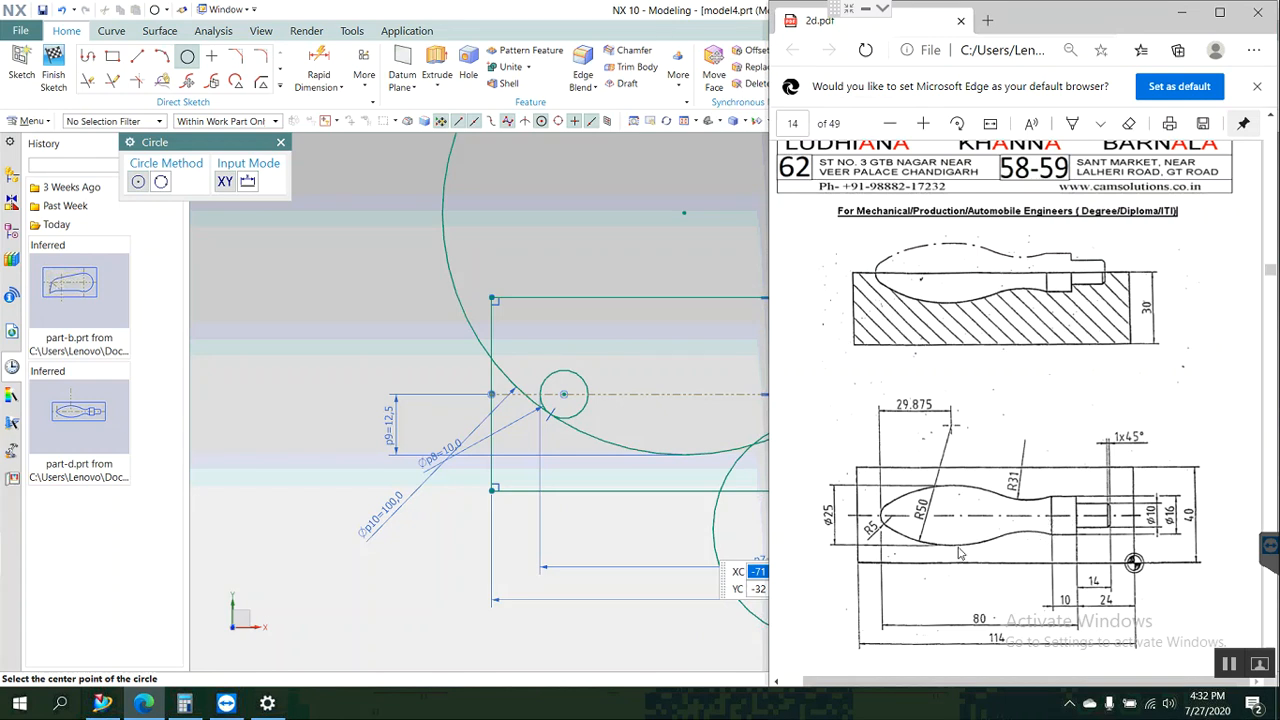
pyautogui.click(493, 529)
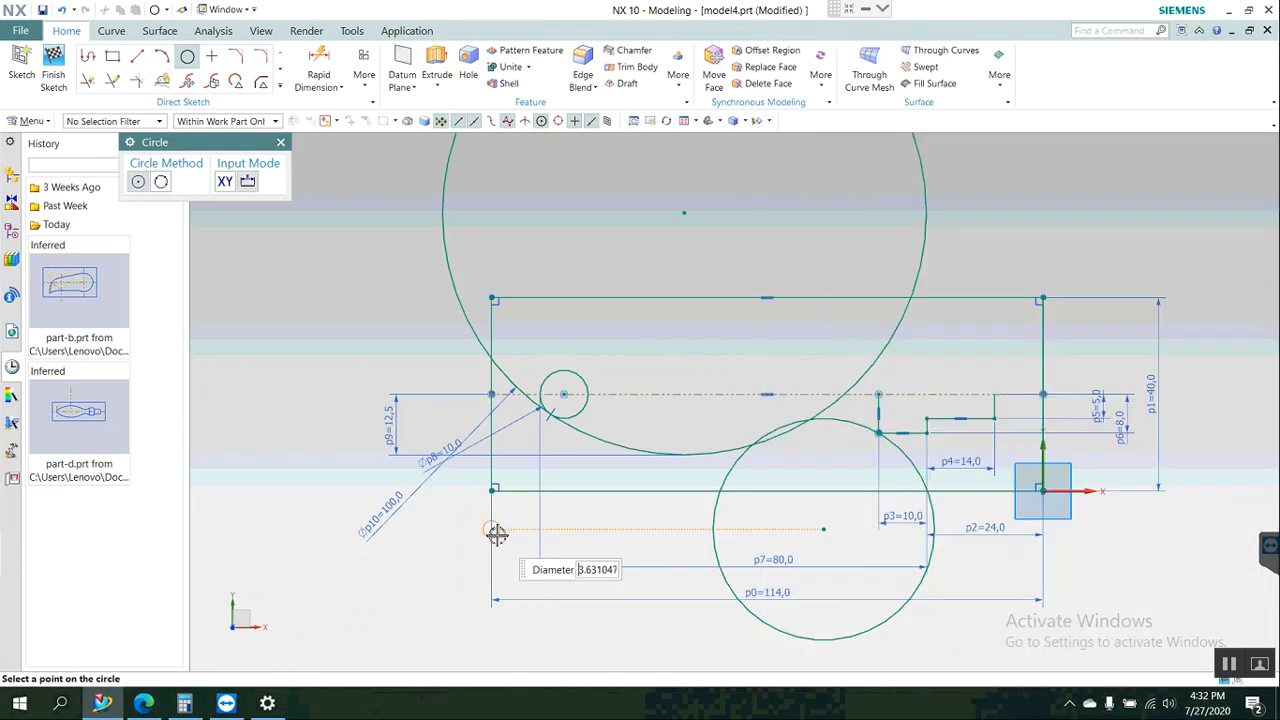
pyautogui.press('Escape')
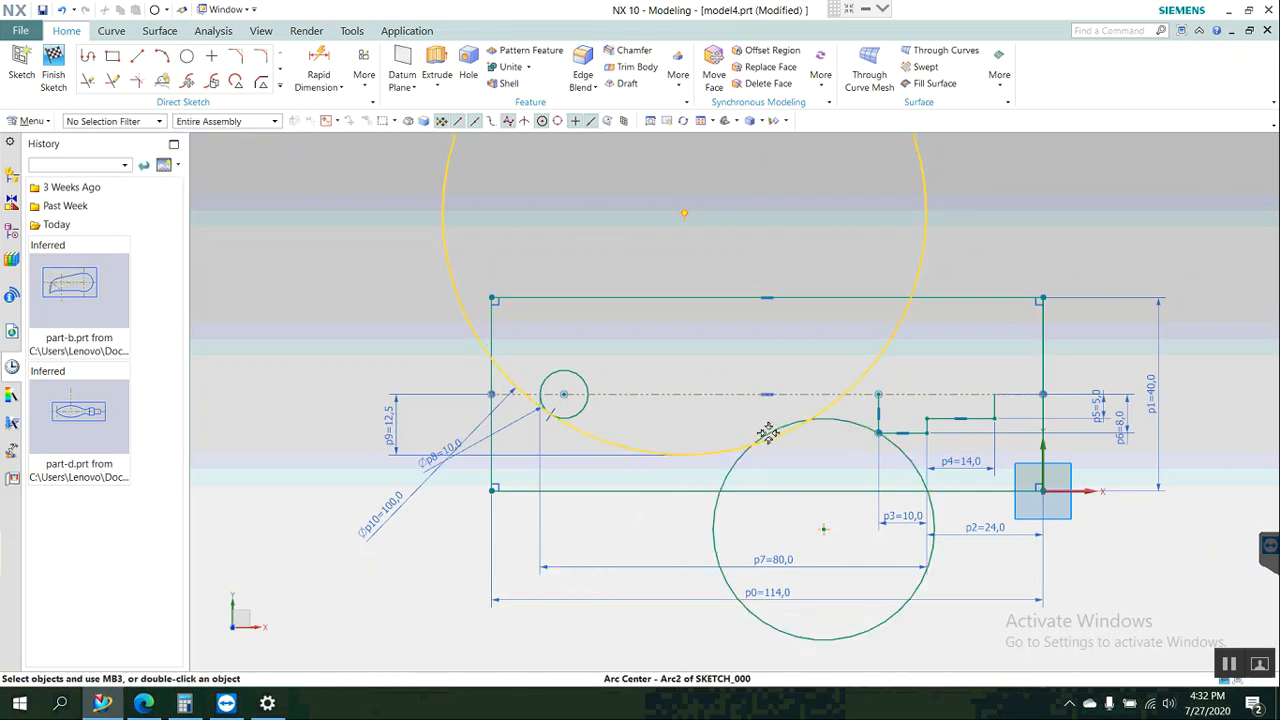
# Make the circle below the rectangle tangent to the 100 mm circle.
pyautogui.click(706, 459)
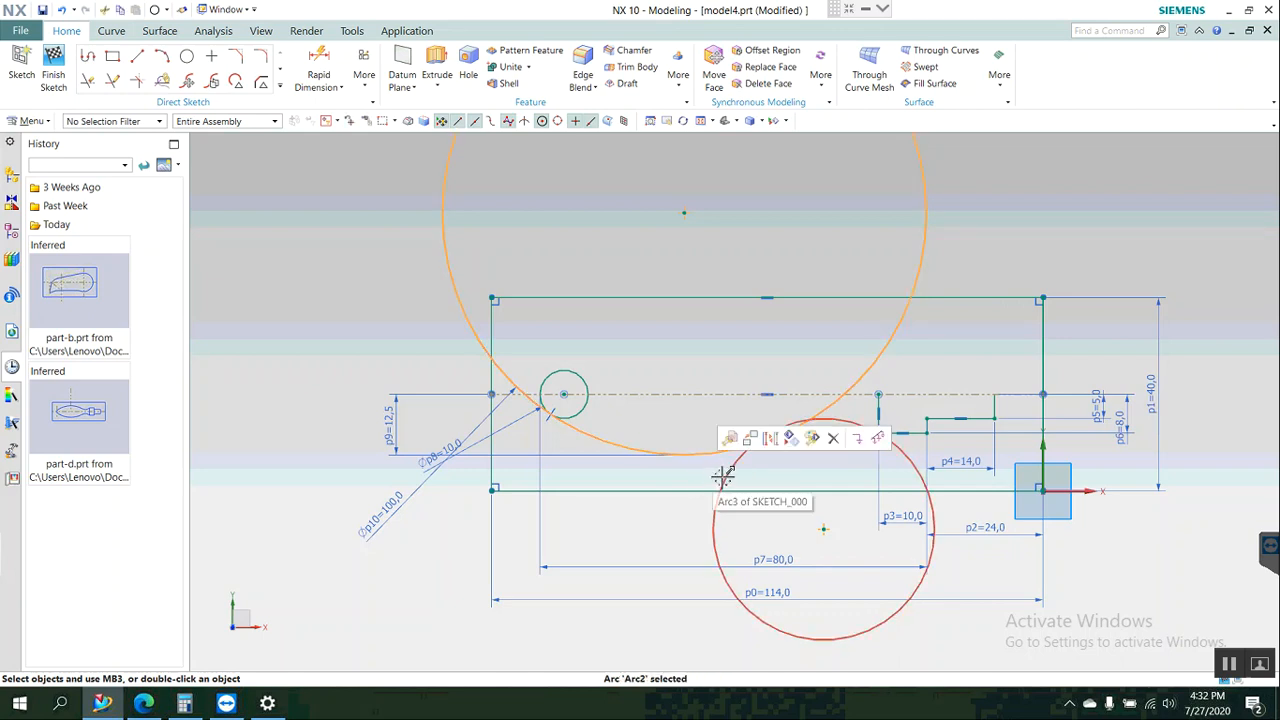
pyautogui.click(722, 478)
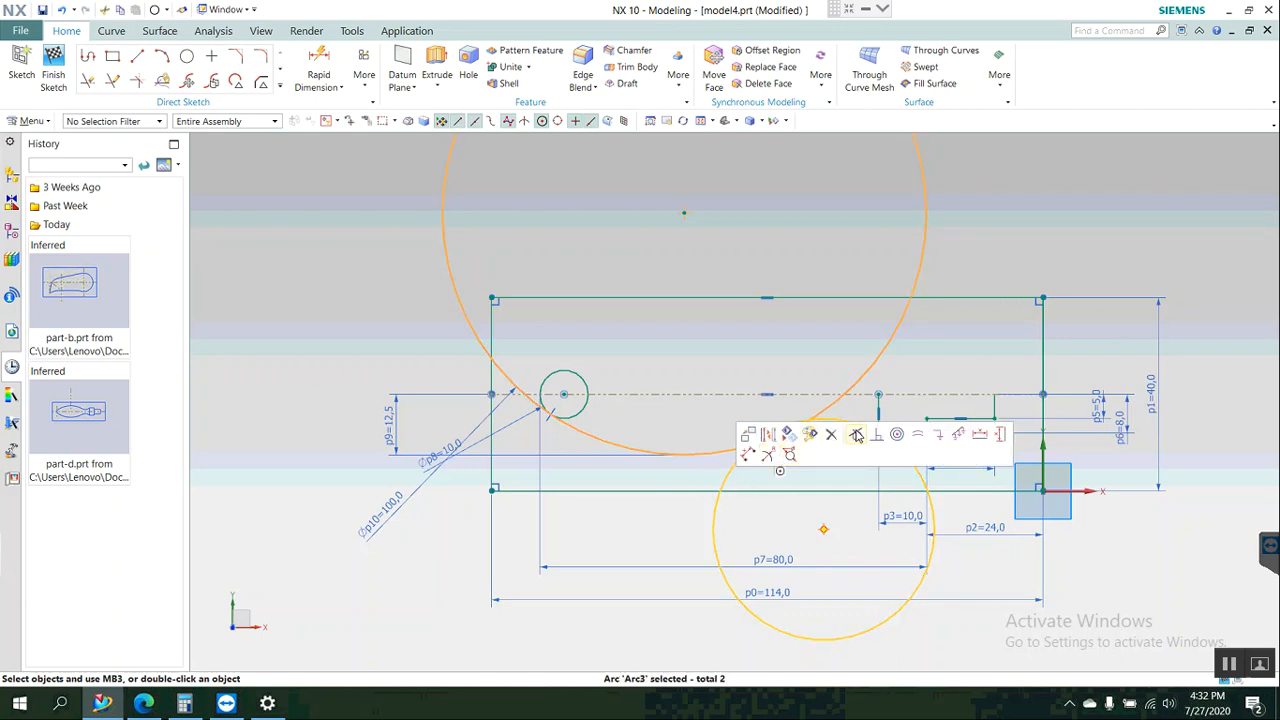
pyautogui.click(857, 435)
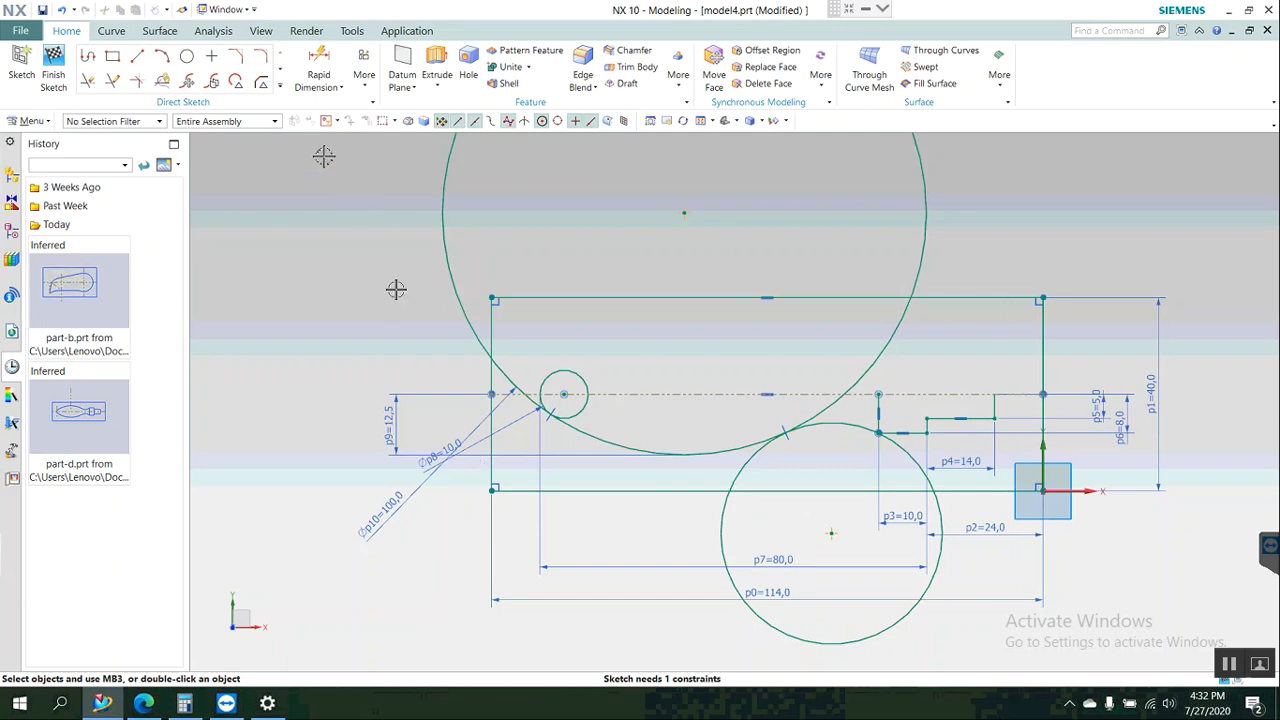
# Dimension the lower circle's diameter as 31*2, placed outside its lower-right side.
pyautogui.click(877, 640)
pyautogui.click(986, 650)
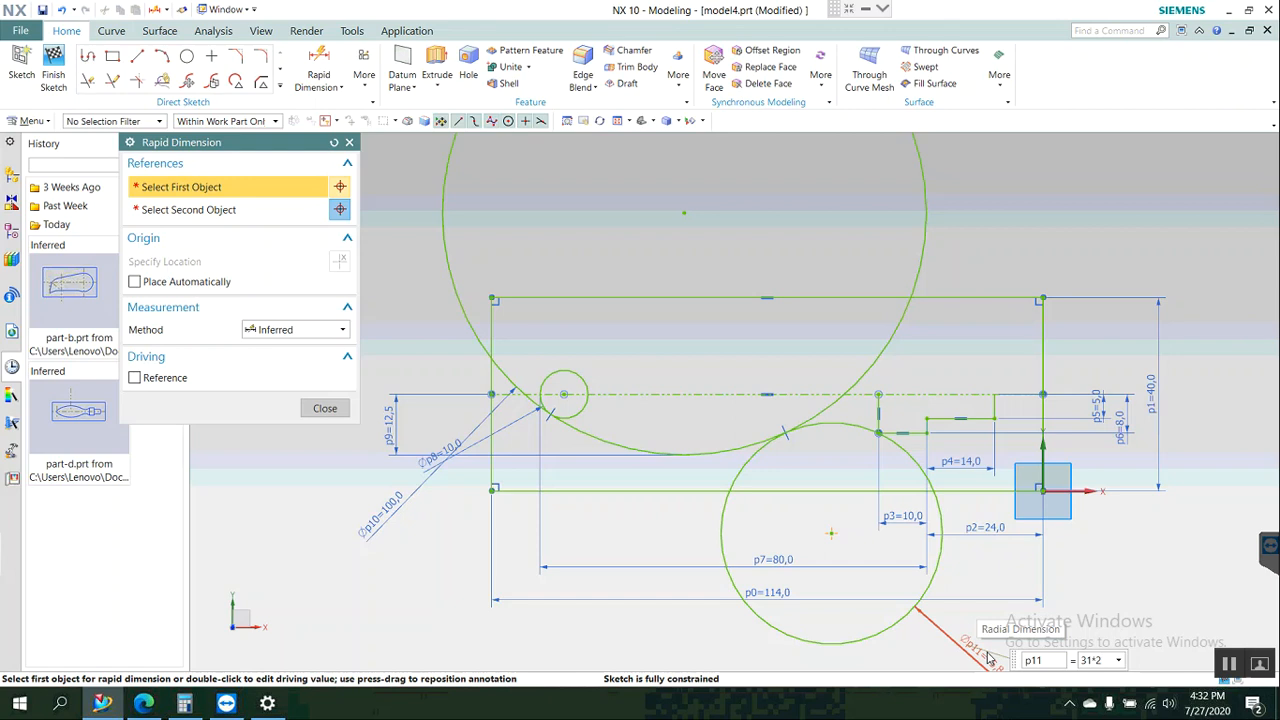
pyautogui.press('Return')
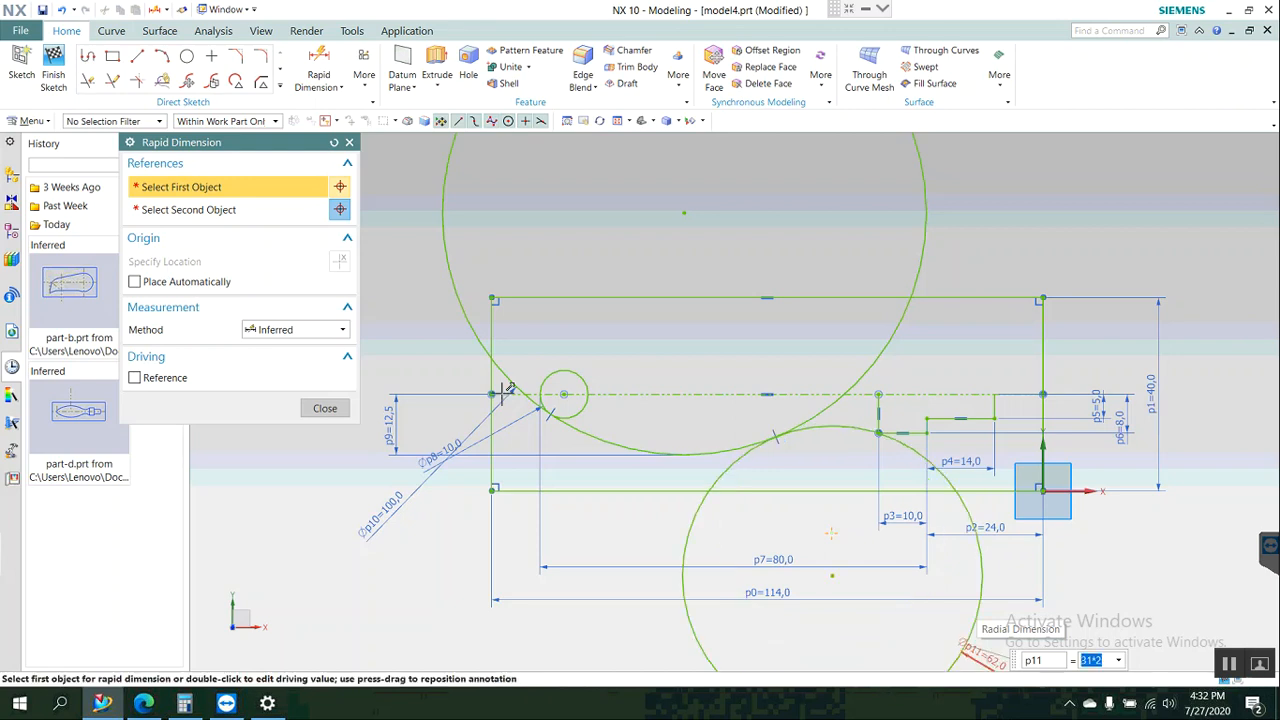
pyautogui.click(325, 408)
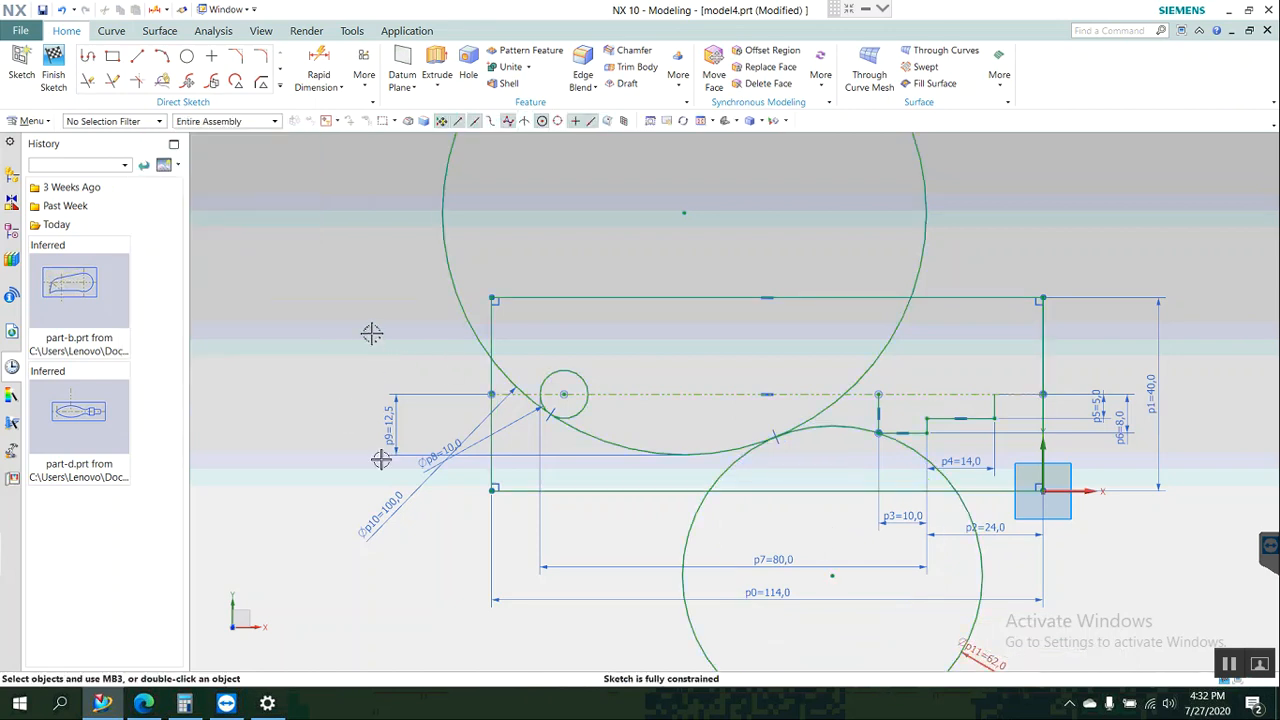
# Trim the 100 mm circle to the arc between its tangent points with the small circle and the 62 mm circle.
pyautogui.click(86, 82)
pyautogui.click(437, 206)
pyautogui.moveTo(912, 316)
pyautogui.mouseDown()
pyautogui.moveTo(860, 402)
pyautogui.moveTo(816, 420)
pyautogui.mouseUp()
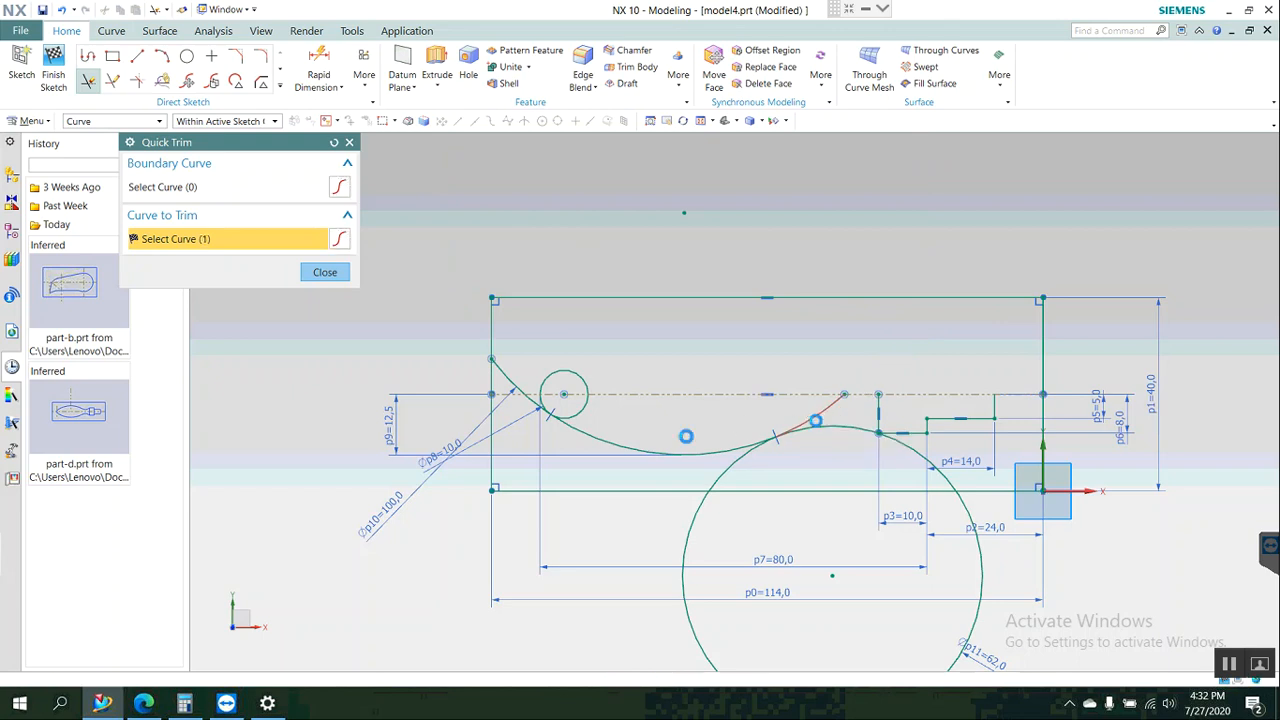
pyautogui.scroll(5, 509, 420)
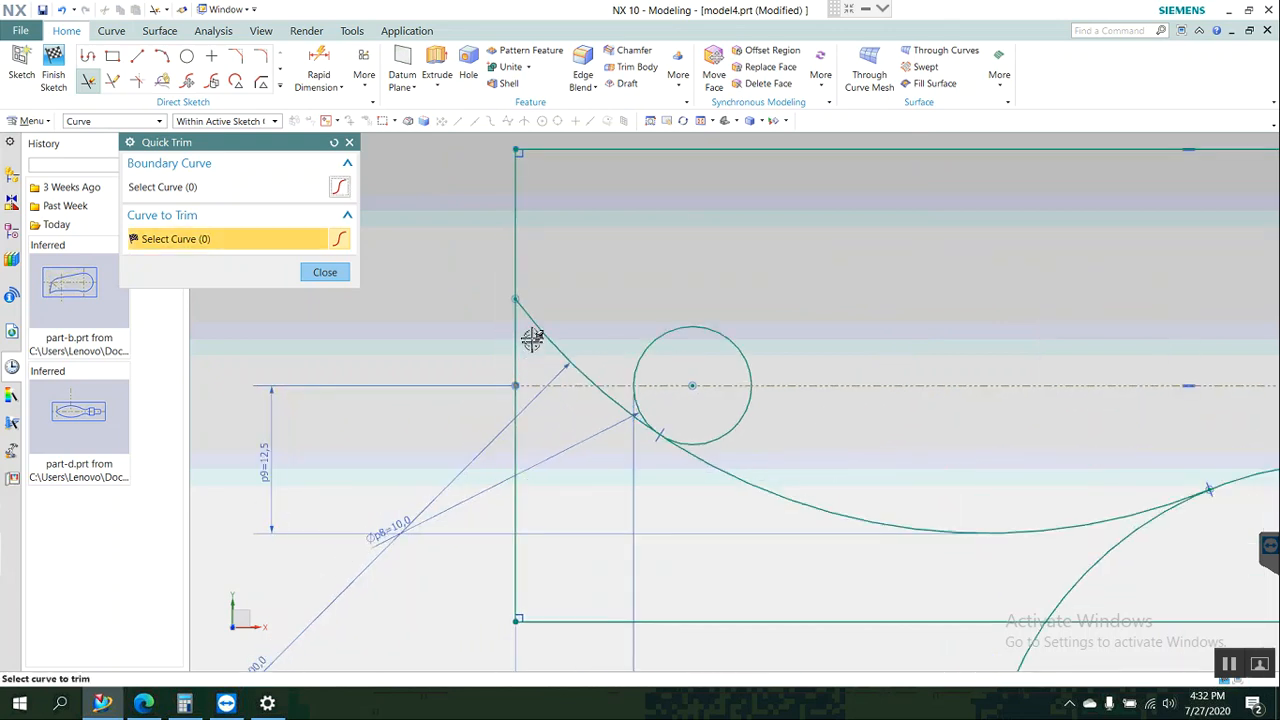
pyautogui.click(548, 343)
pyautogui.scroll(3, 598, 393)
pyautogui.click(619, 402)
# Trim the 10 mm circle to the short arc between the centerline and its tangent point with the large arc.
pyautogui.click(692, 296)
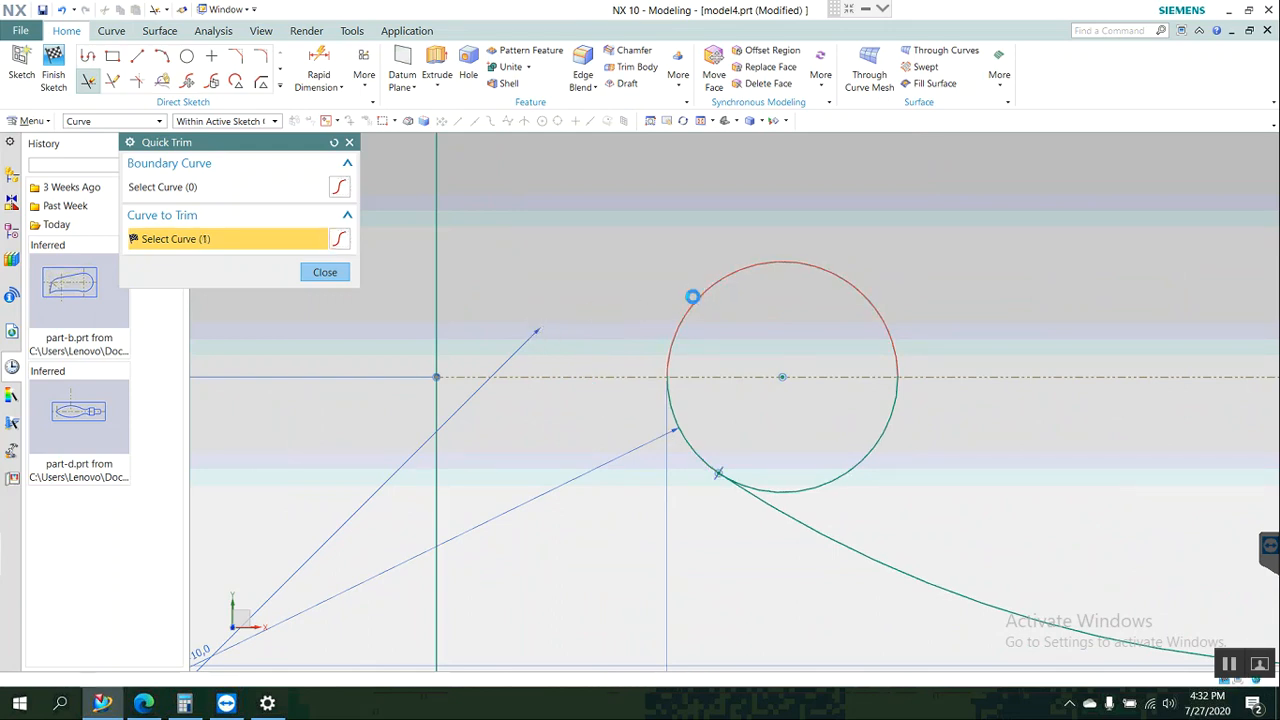
pyautogui.scroll(-2, 679, 280)
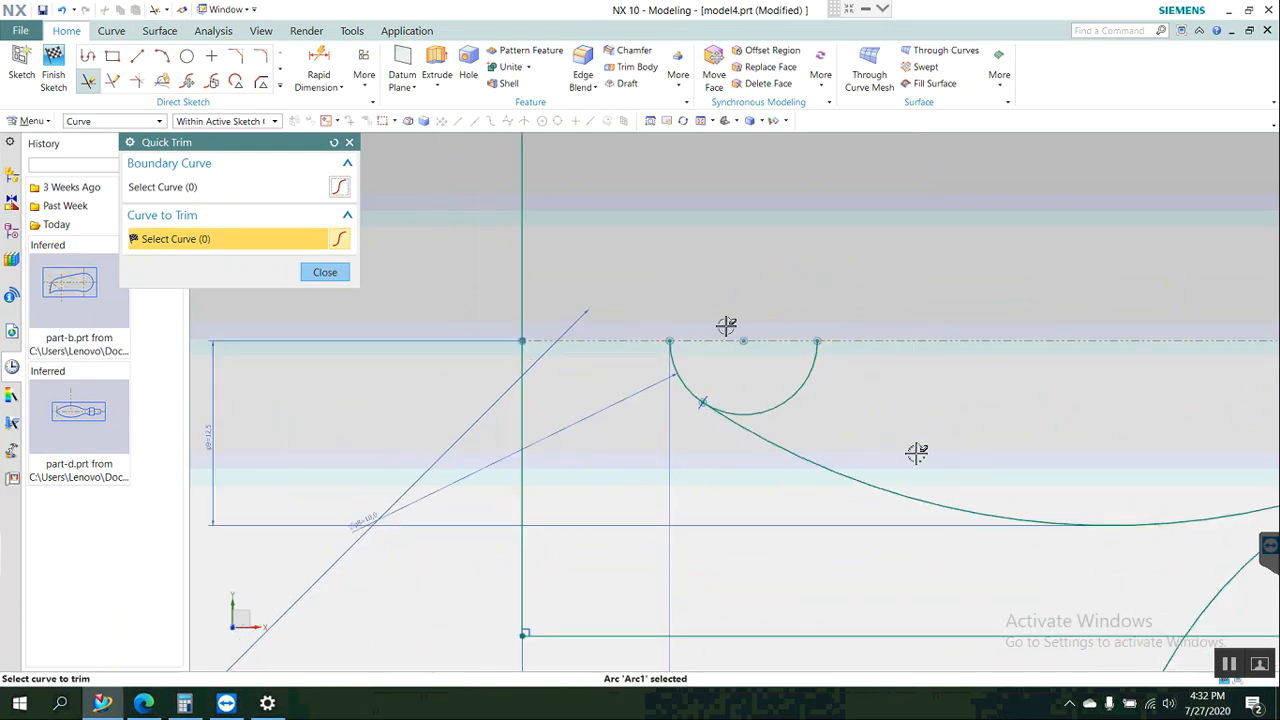
pyautogui.click(790, 395)
# Trim the 62 mm circle to the arc between its tangent point with the large arc and the collar's corner.
pyautogui.scroll(-3, 624, 284)
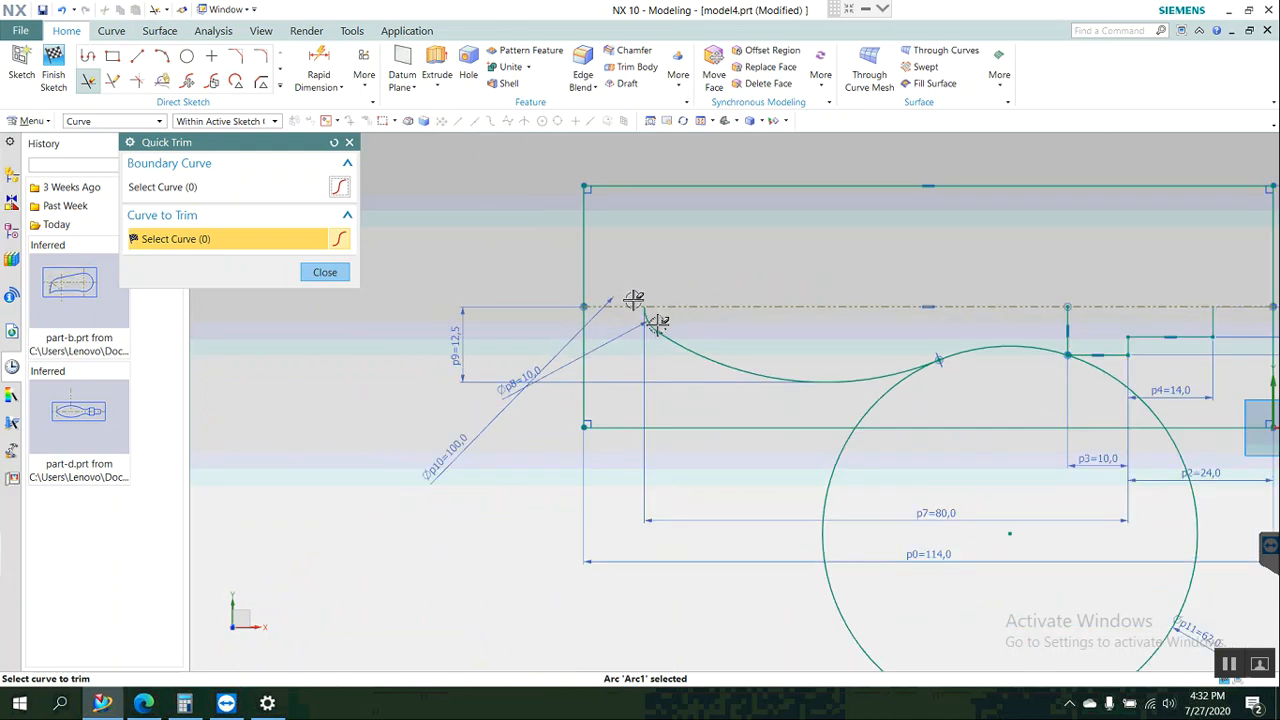
pyautogui.click(835, 606)
pyautogui.click(874, 402)
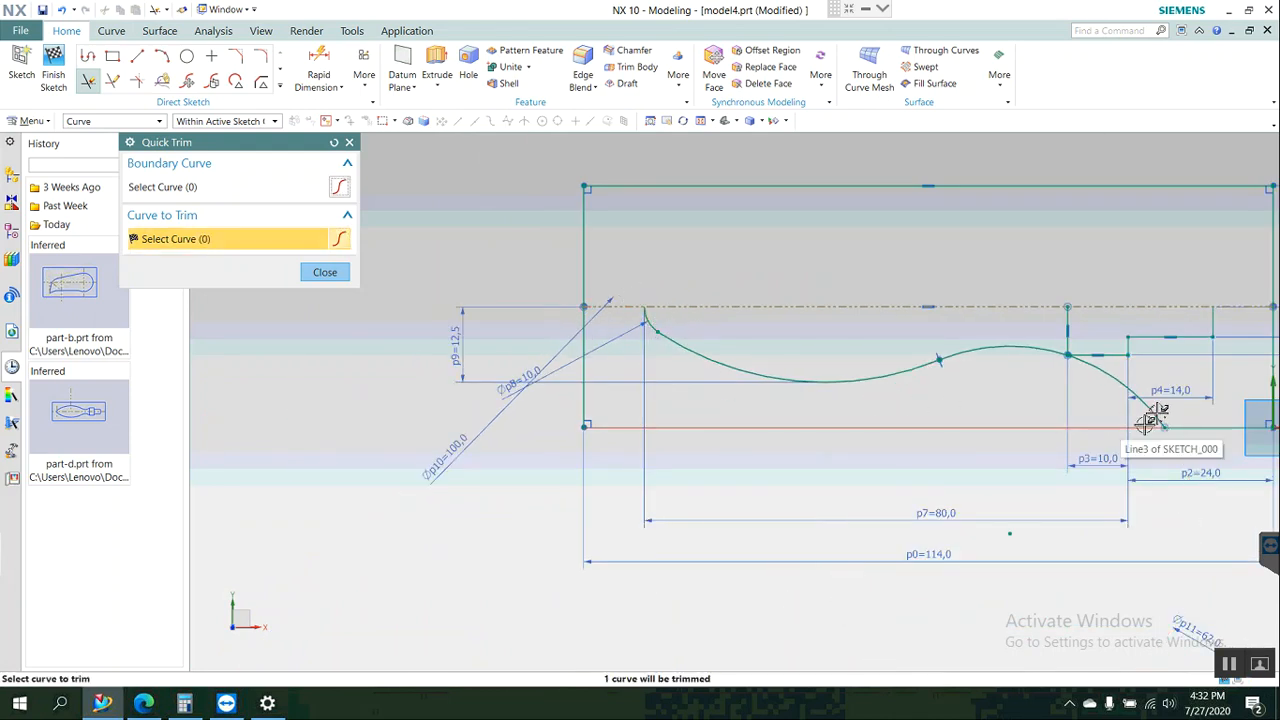
pyautogui.click(1157, 414)
pyautogui.scroll(-3, 432, 474)
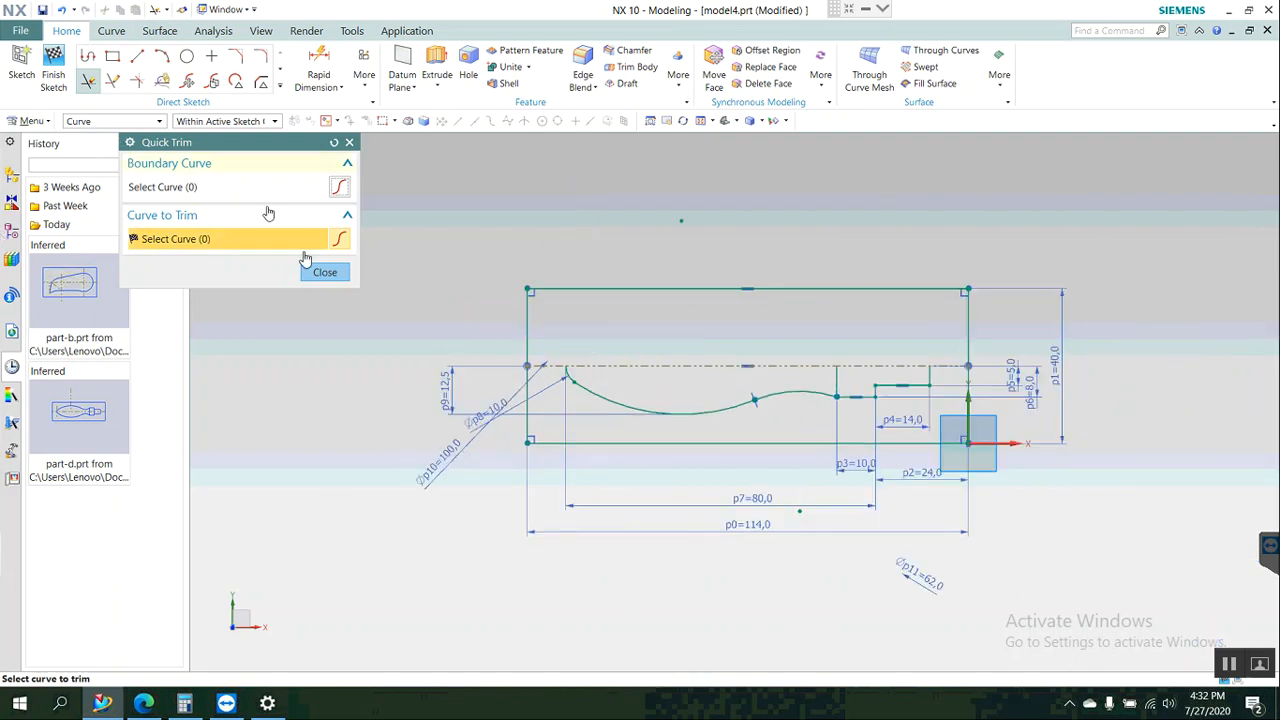
pyautogui.click(324, 272)
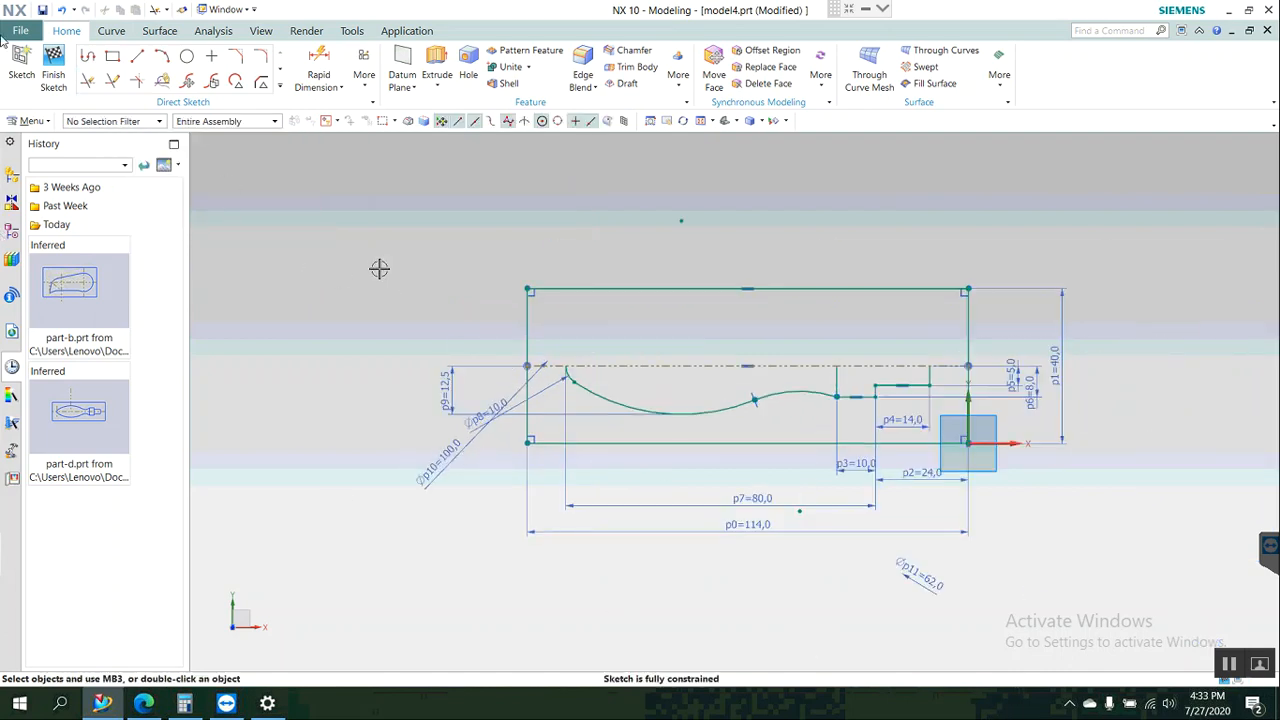
pyautogui.scroll(2, 1031, 427)
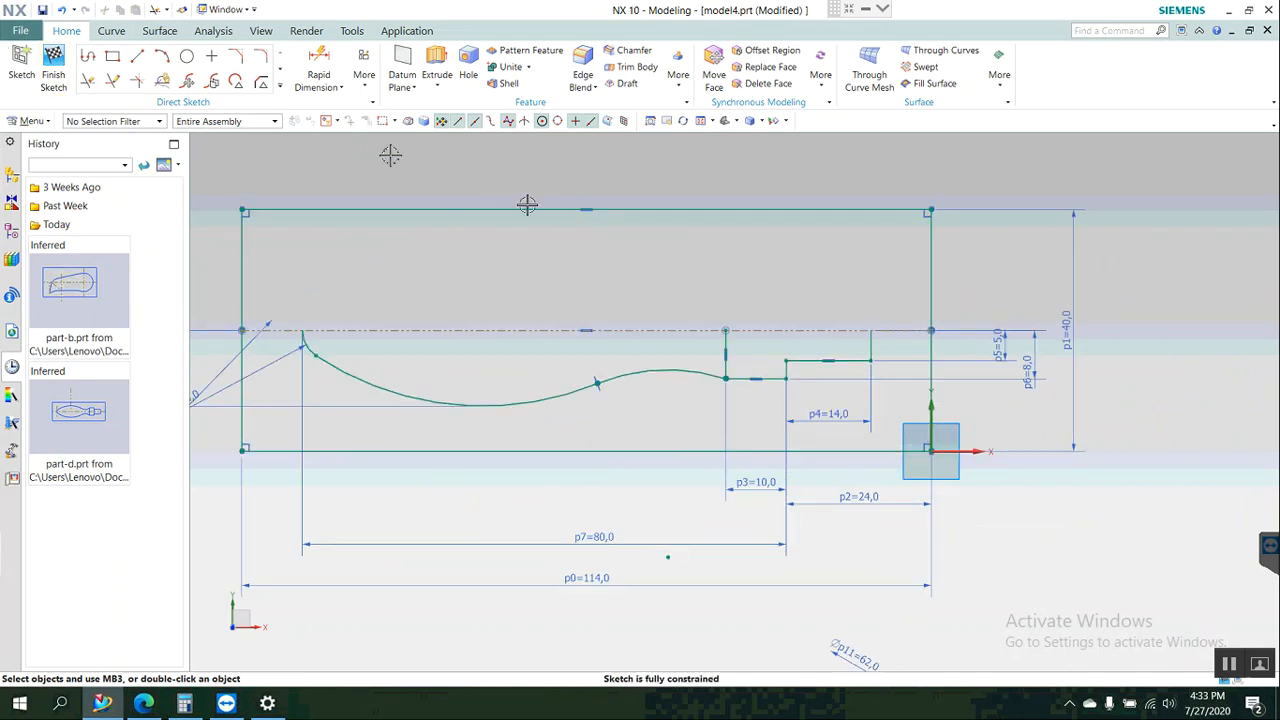
pyautogui.click(278, 88)
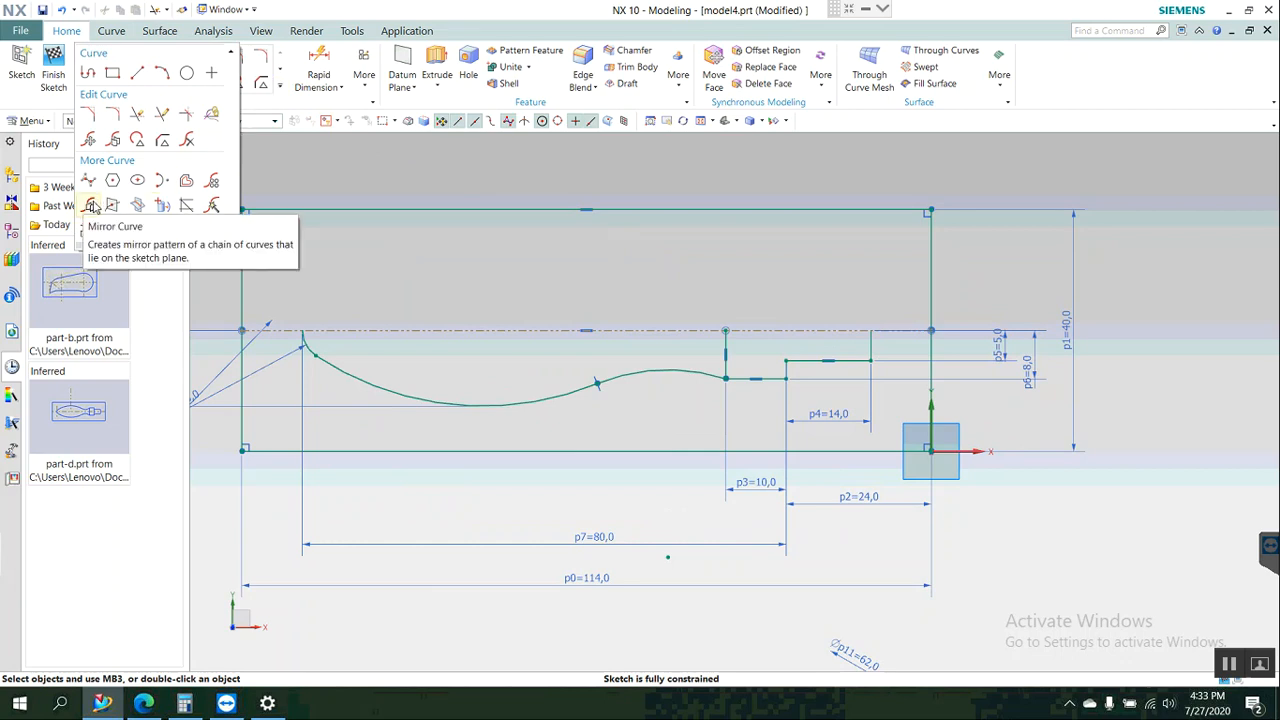
pyautogui.click(91, 206)
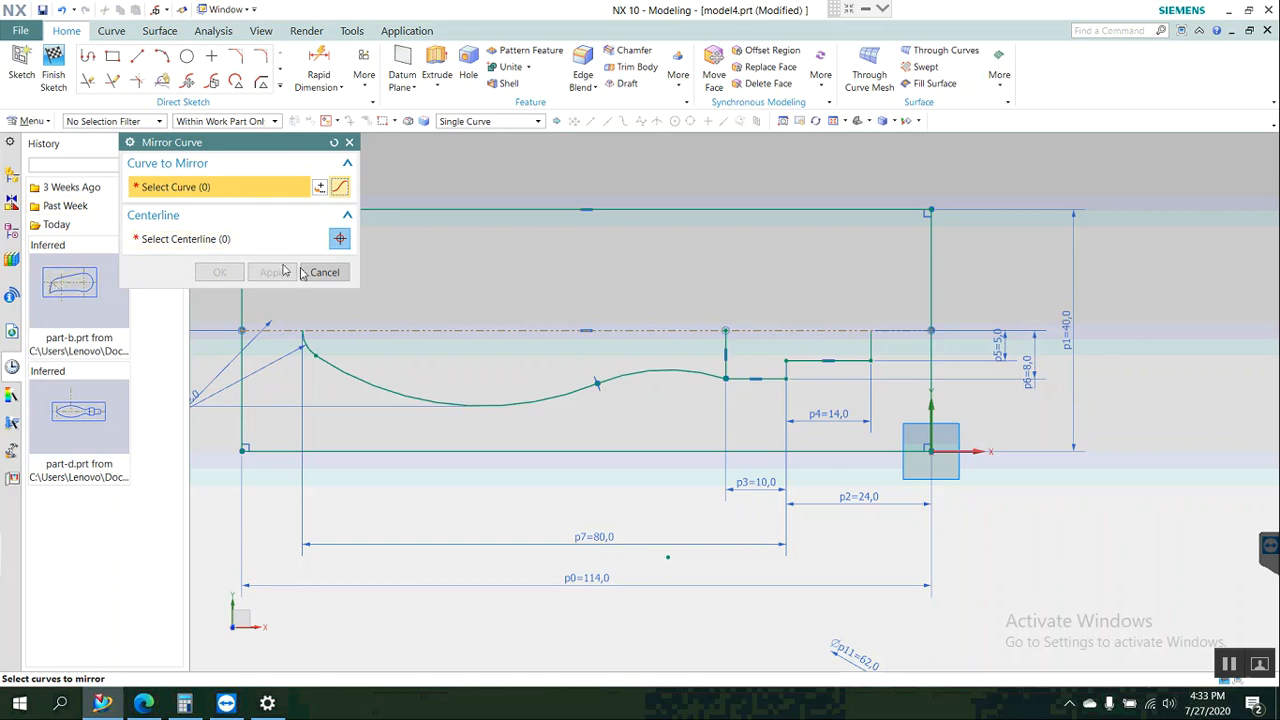
pyautogui.click(336, 275)
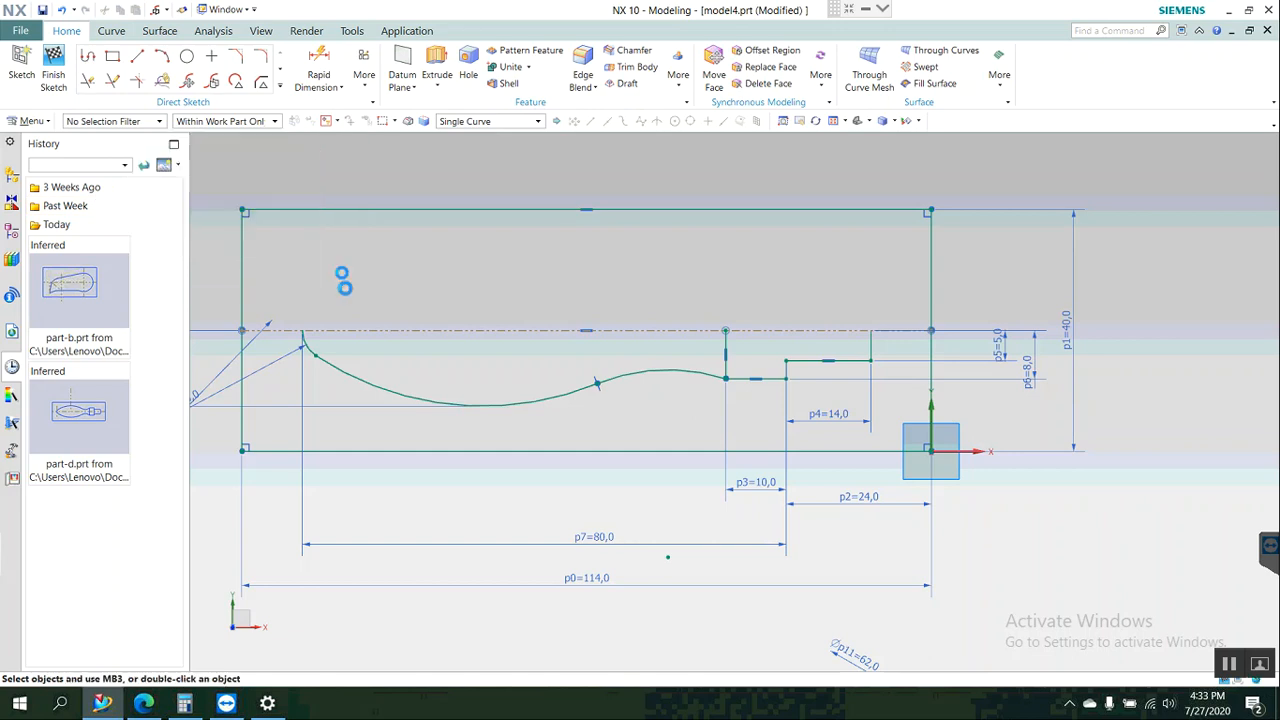
# Check the profile in 2d.pdf and convert the vertical line between the neck arc and the collar to a reference line.
pyautogui.click(148, 703)
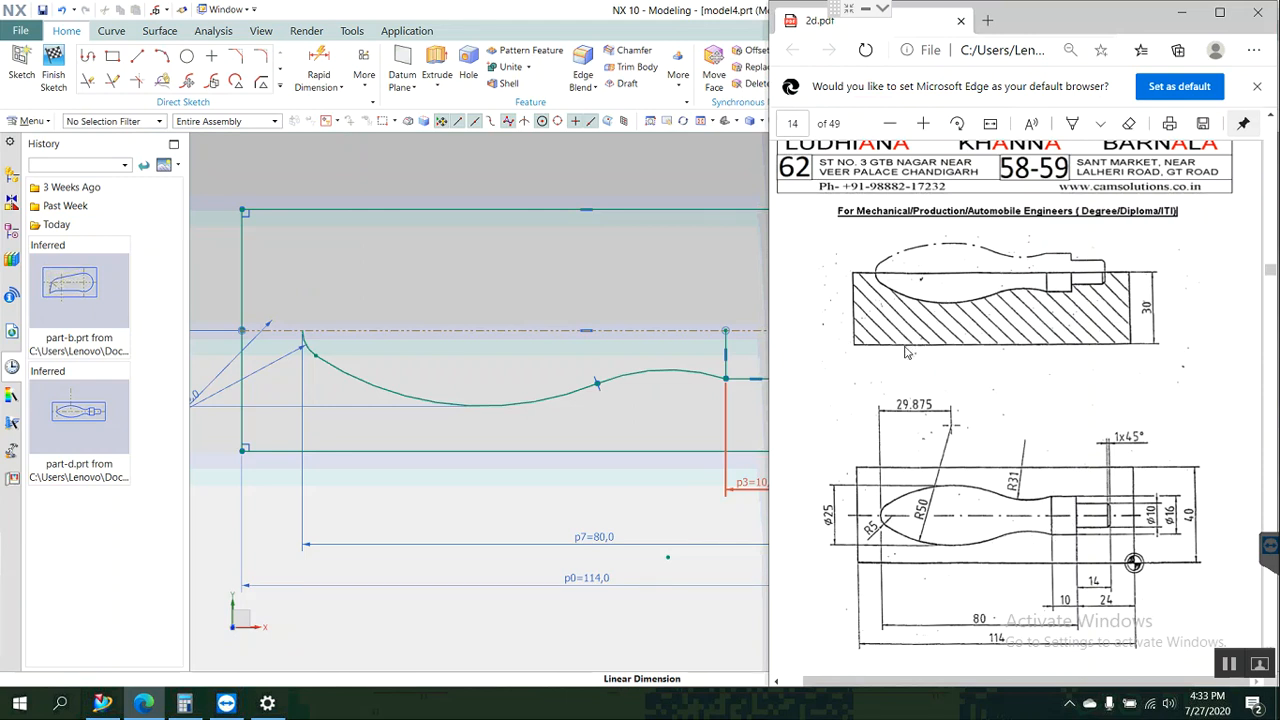
pyautogui.click(1184, 14)
pyautogui.scroll(4, 737, 366)
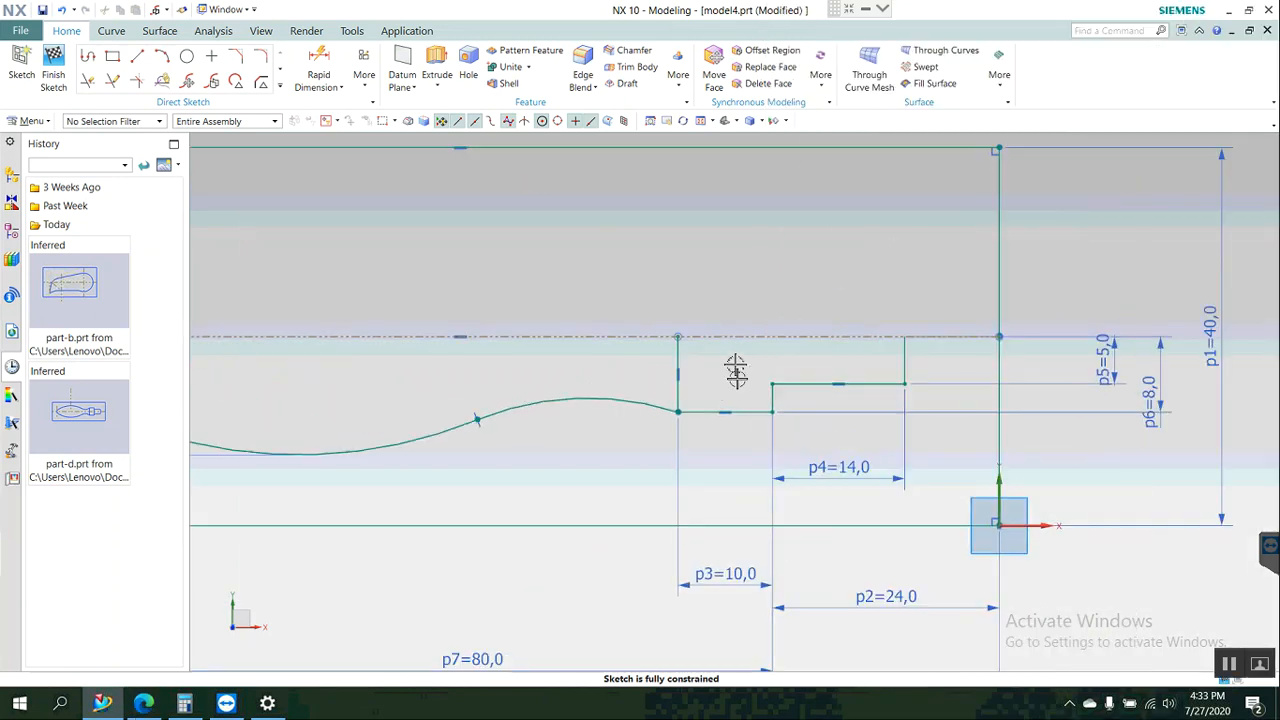
pyautogui.click(666, 355)
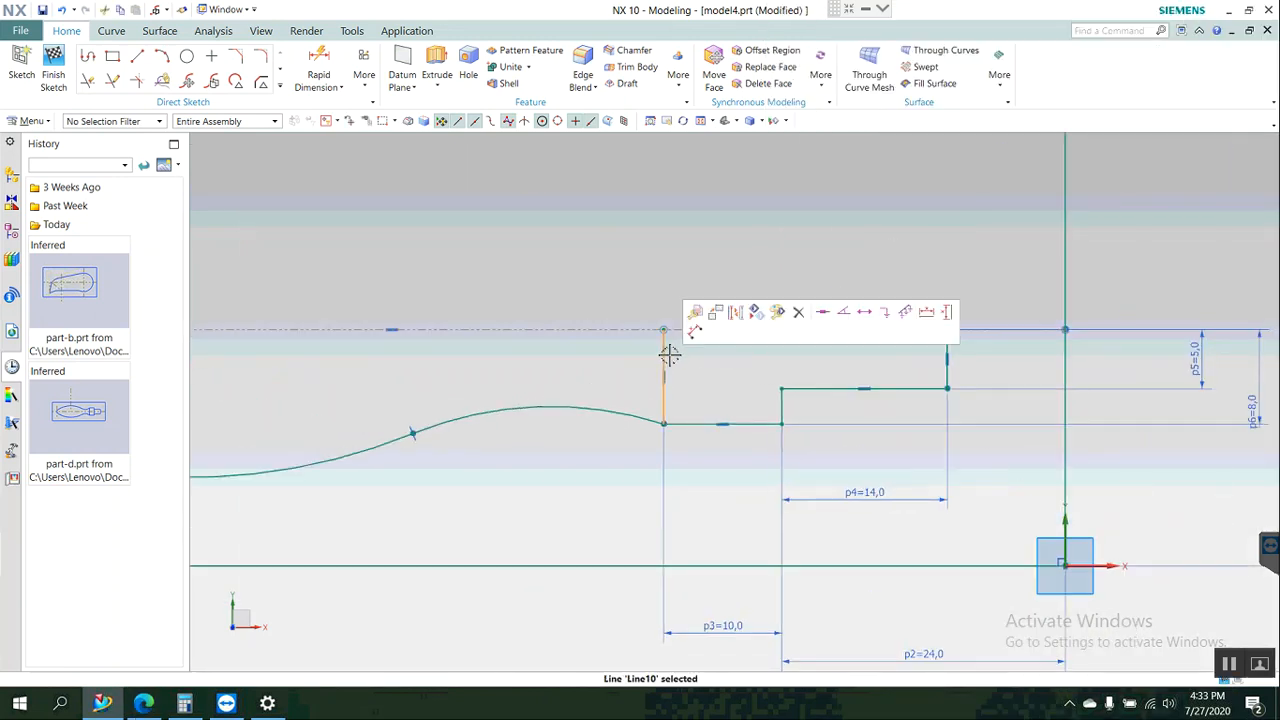
pyautogui.click(735, 315)
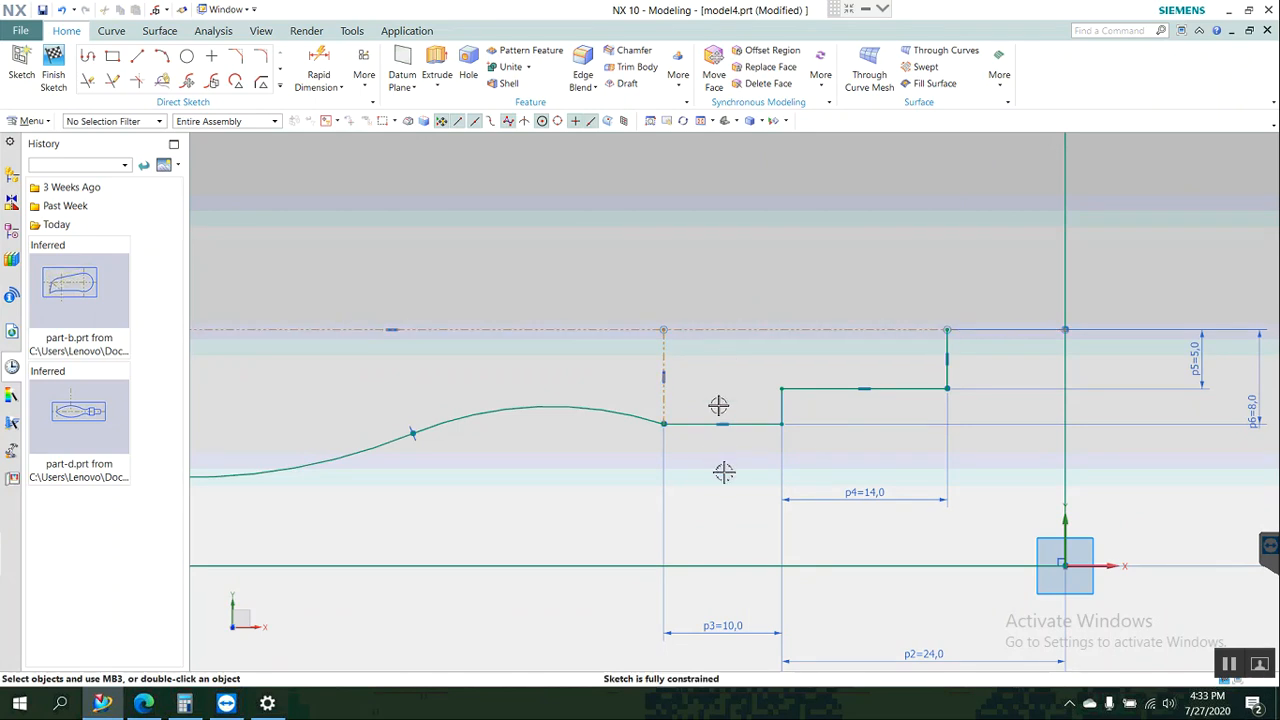
# Draw a line along the centerline from the profile's rounded tip to the upper end of the stepped shank, closing the half profile.
pyautogui.scroll(-4, 900, 459)
pyautogui.scroll(1, 923, 453)
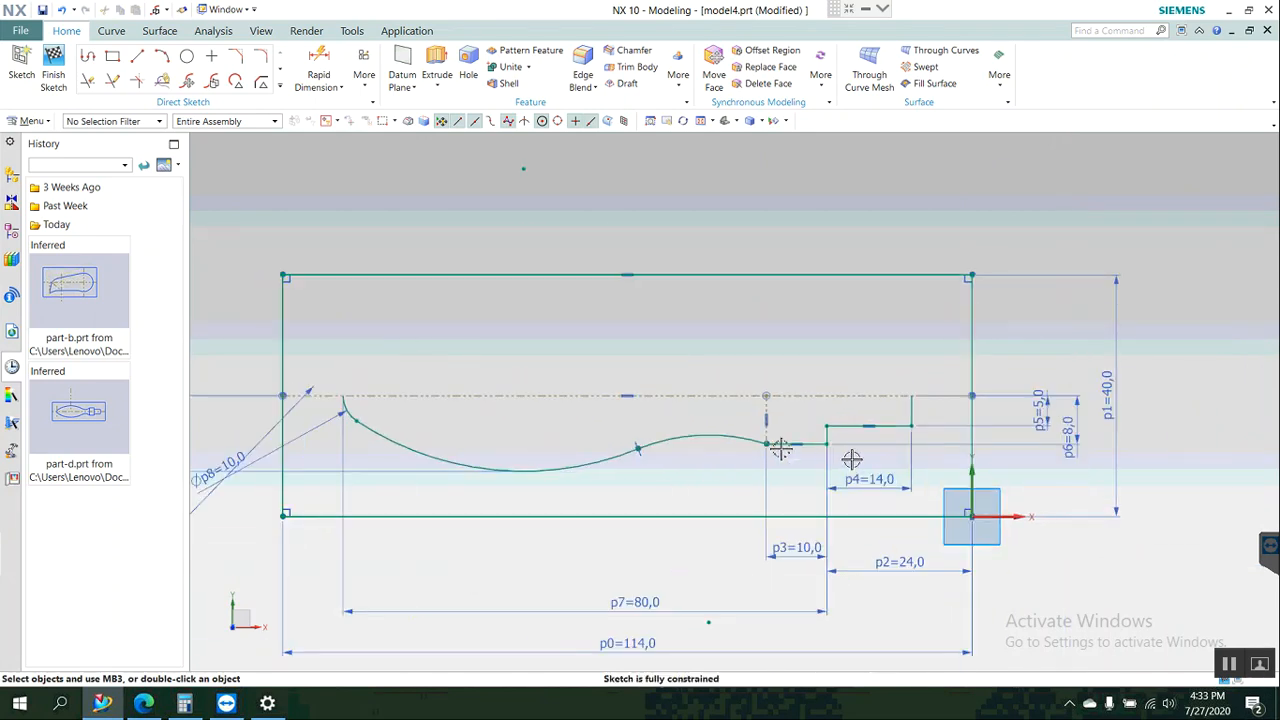
pyautogui.click(138, 57)
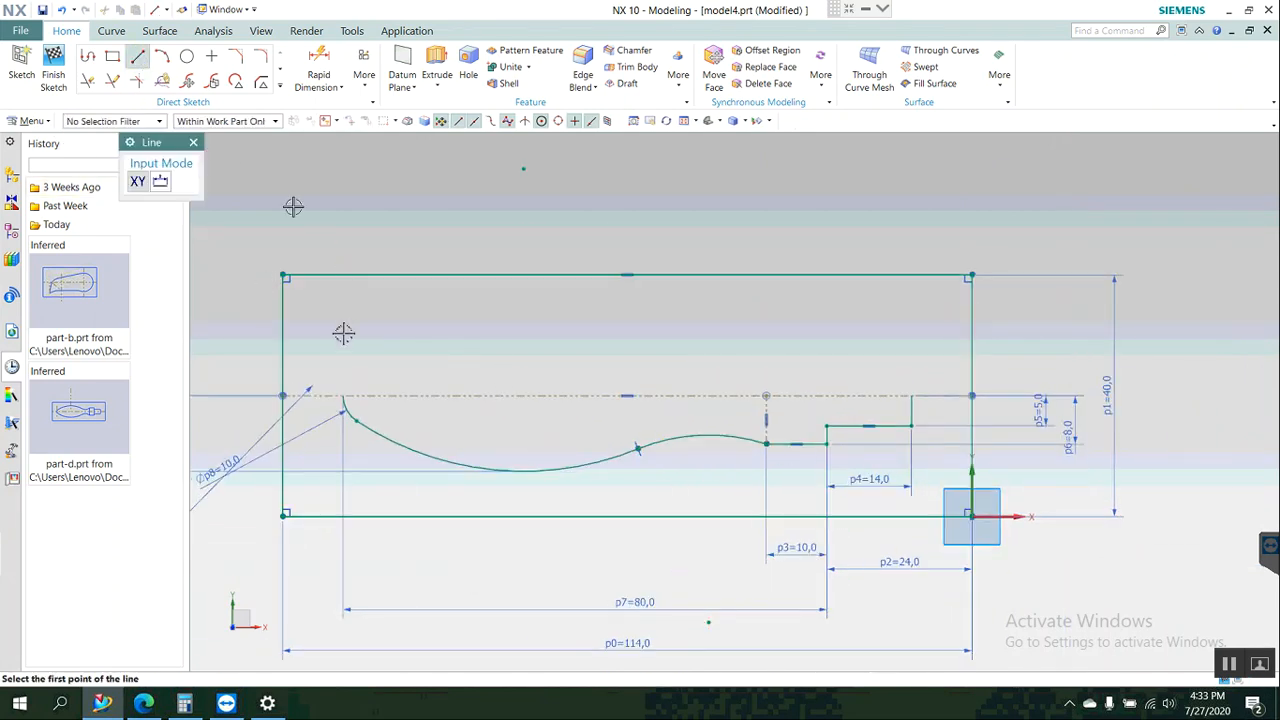
pyautogui.click(343, 396)
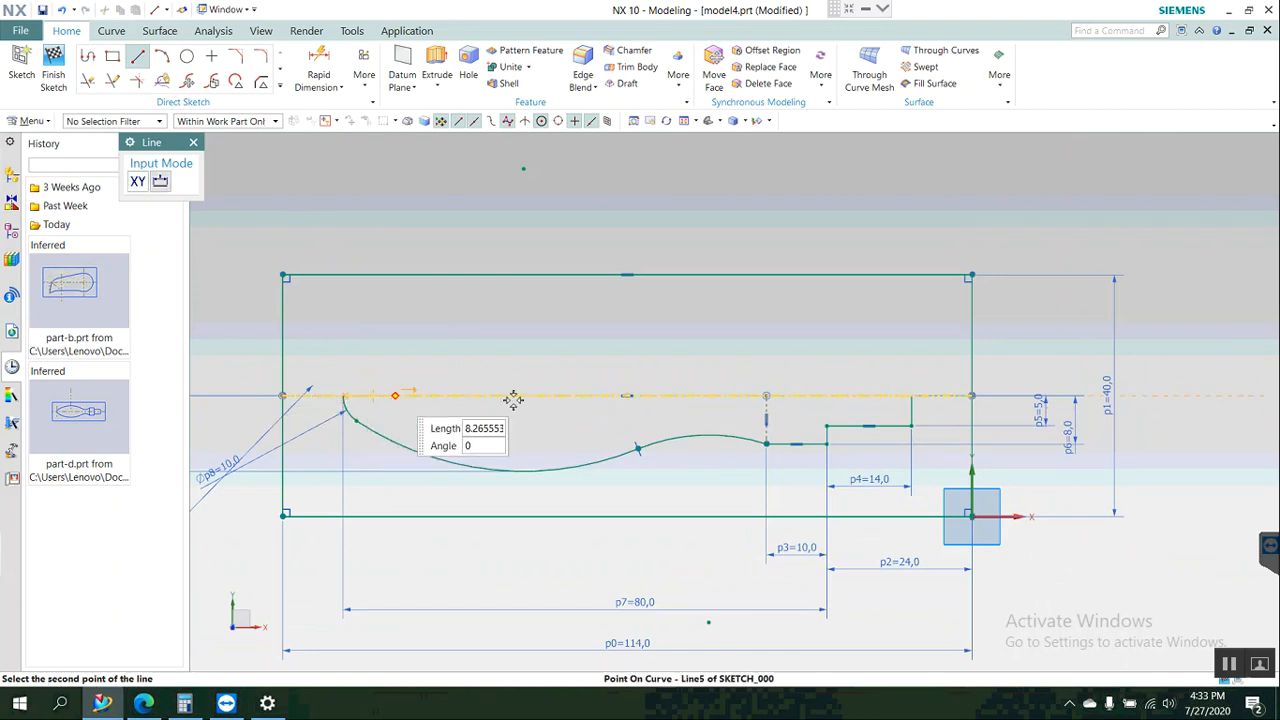
pyautogui.click(911, 396)
pyautogui.press('Escape')
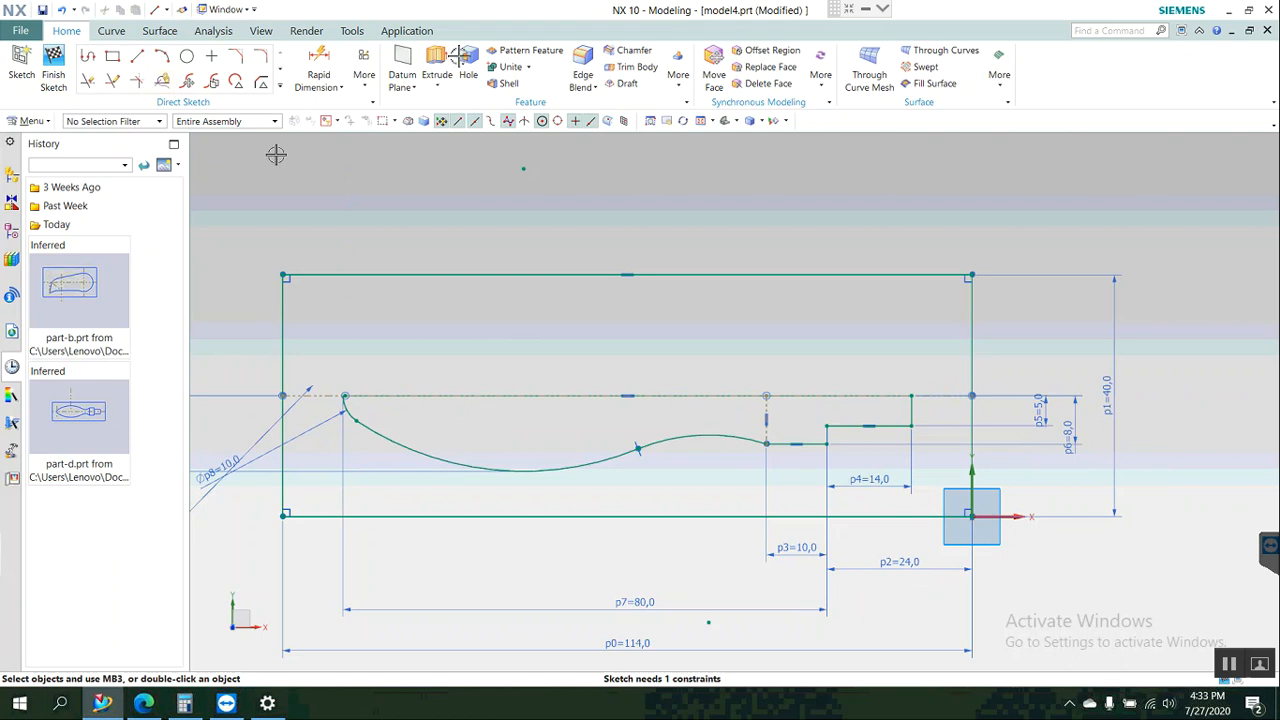
pyautogui.click(320, 62)
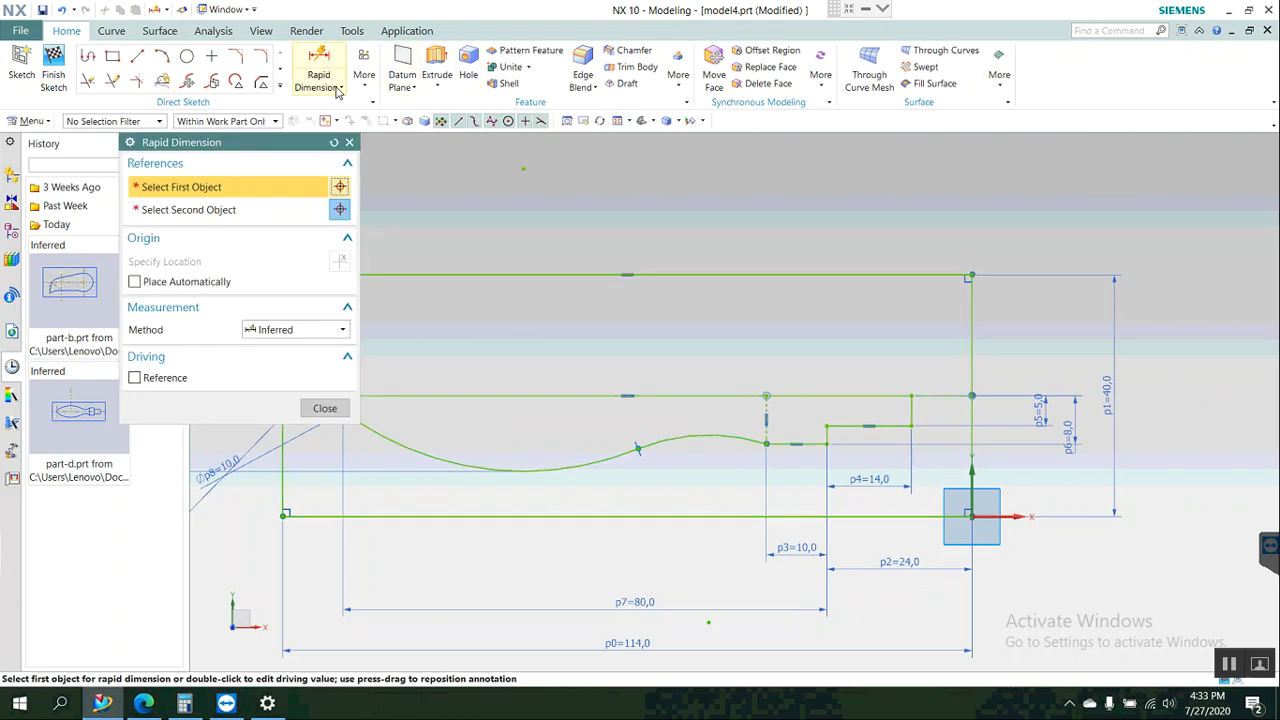
pyautogui.scroll(-3, 1060, 455)
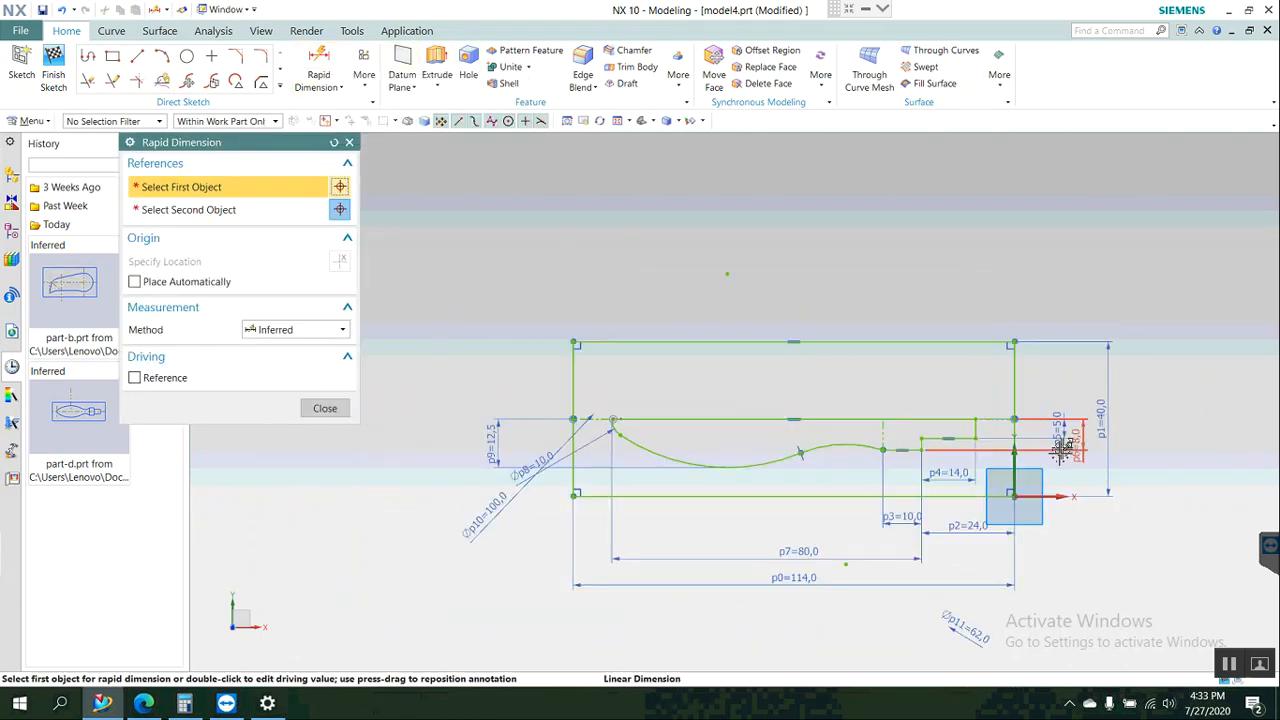
pyautogui.scroll(2, 1060, 455)
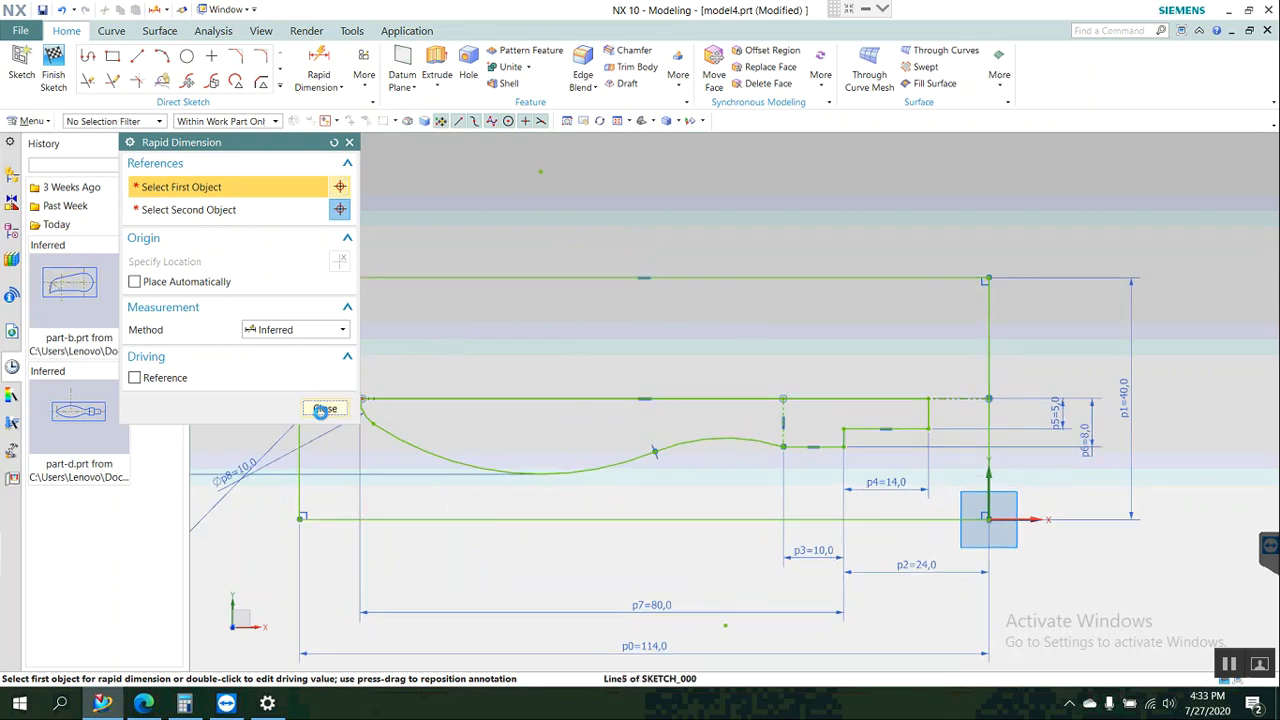
# Constrain the closing centerline's start point coincident with the rounded tip arc's endpoint and finish the sketch.
pyautogui.click(325, 409)
pyautogui.scroll(4, 343, 386)
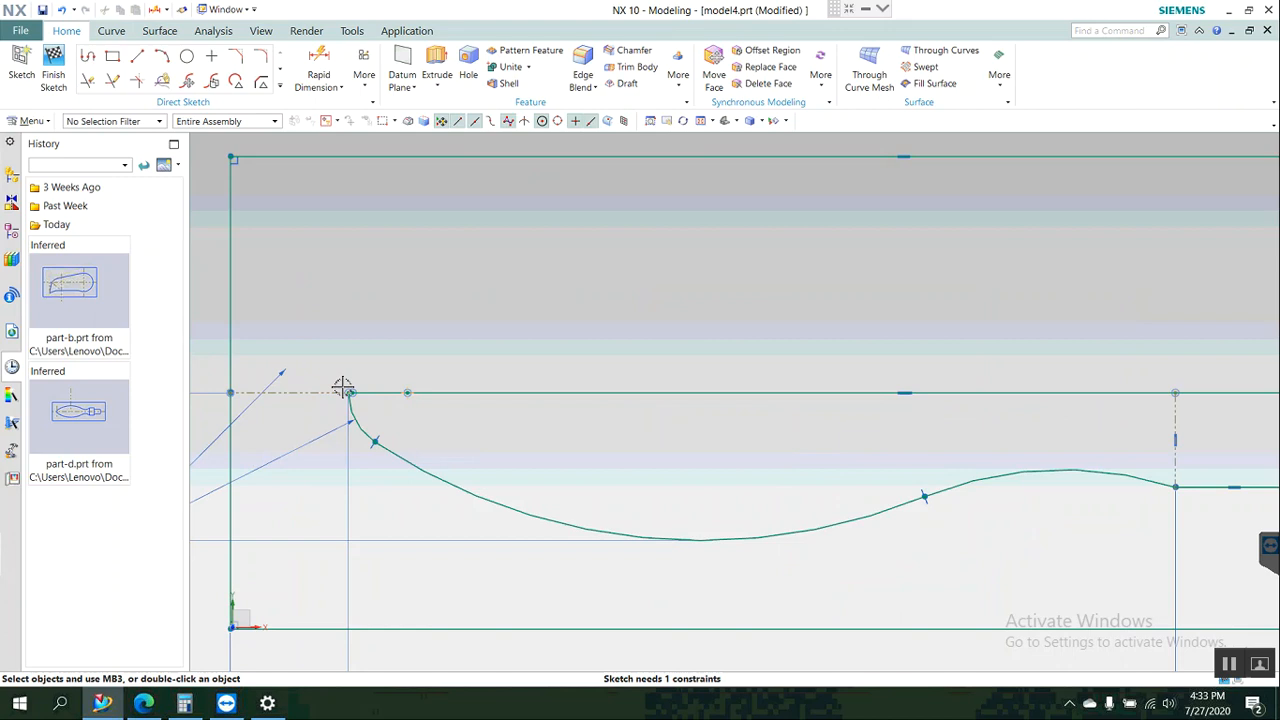
pyautogui.scroll(3, 342, 386)
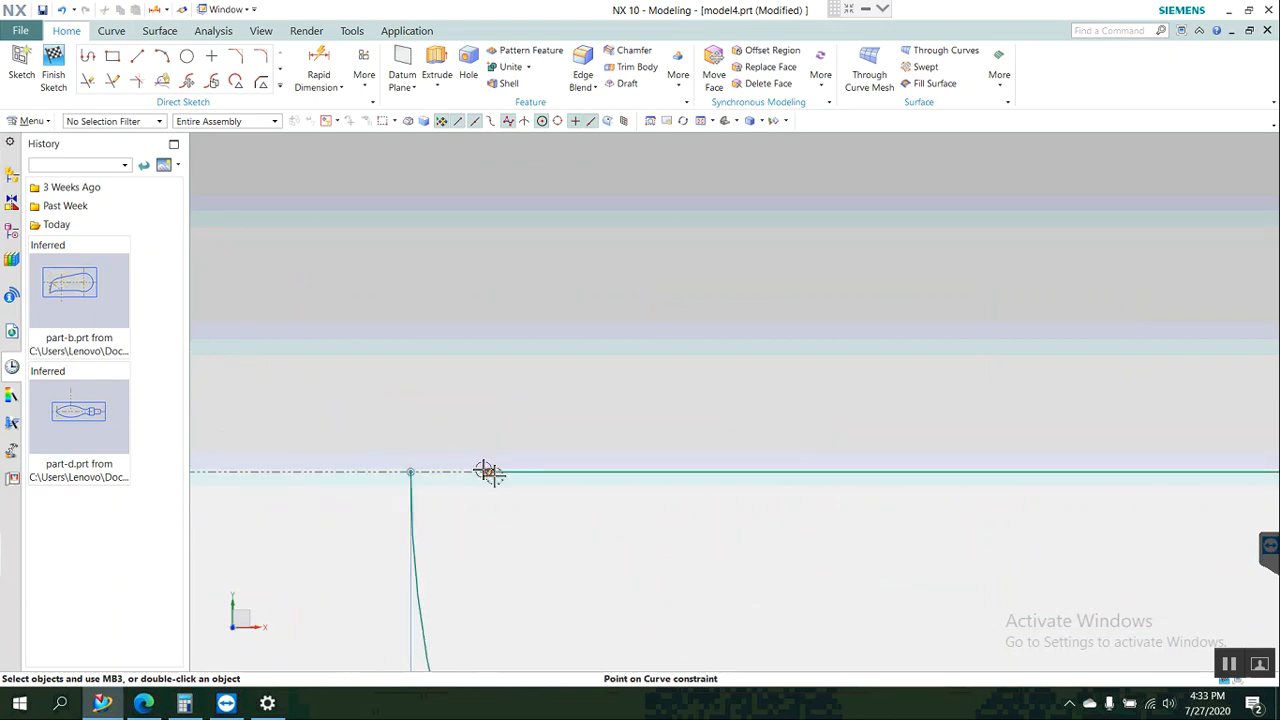
pyautogui.click(489, 473)
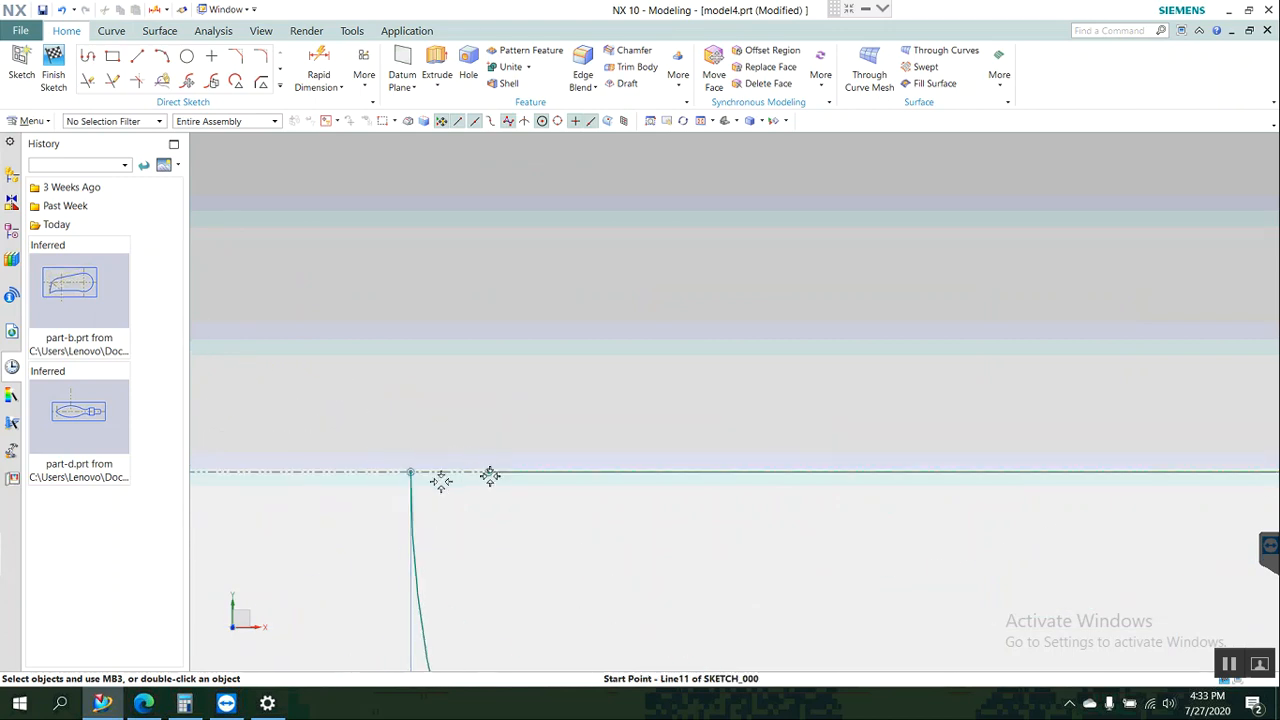
pyautogui.click(410, 471)
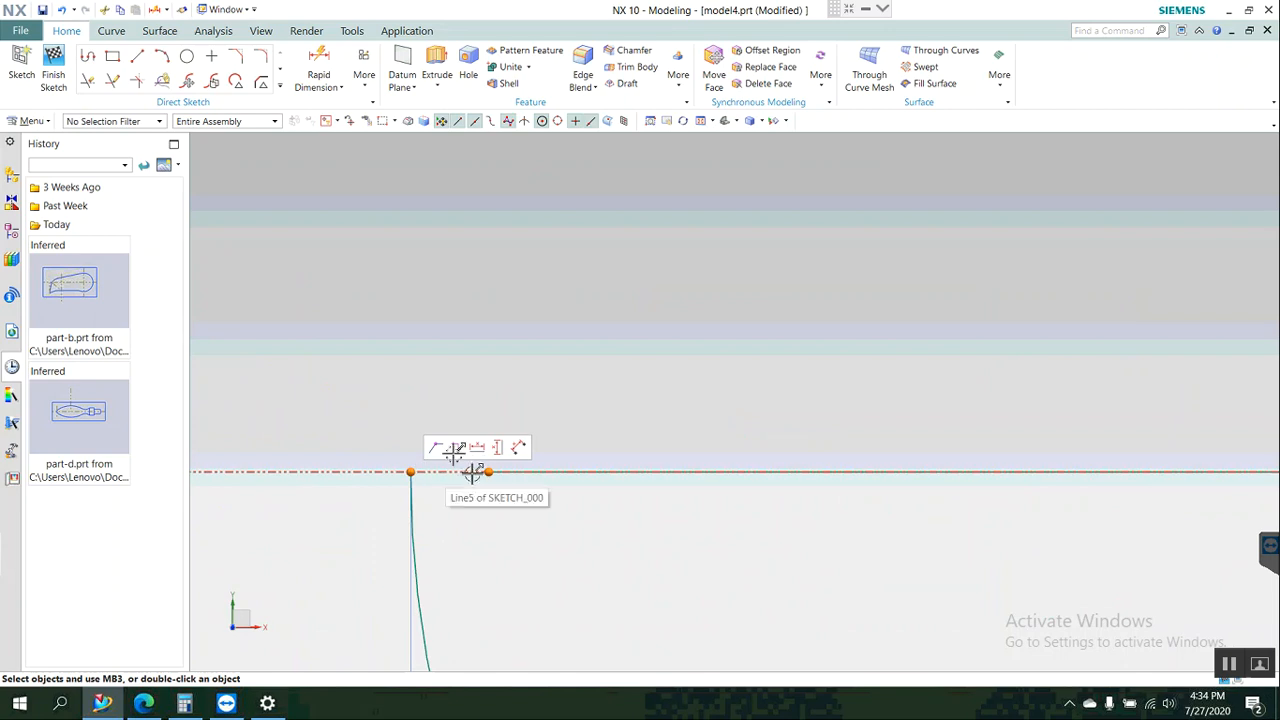
pyautogui.click(438, 448)
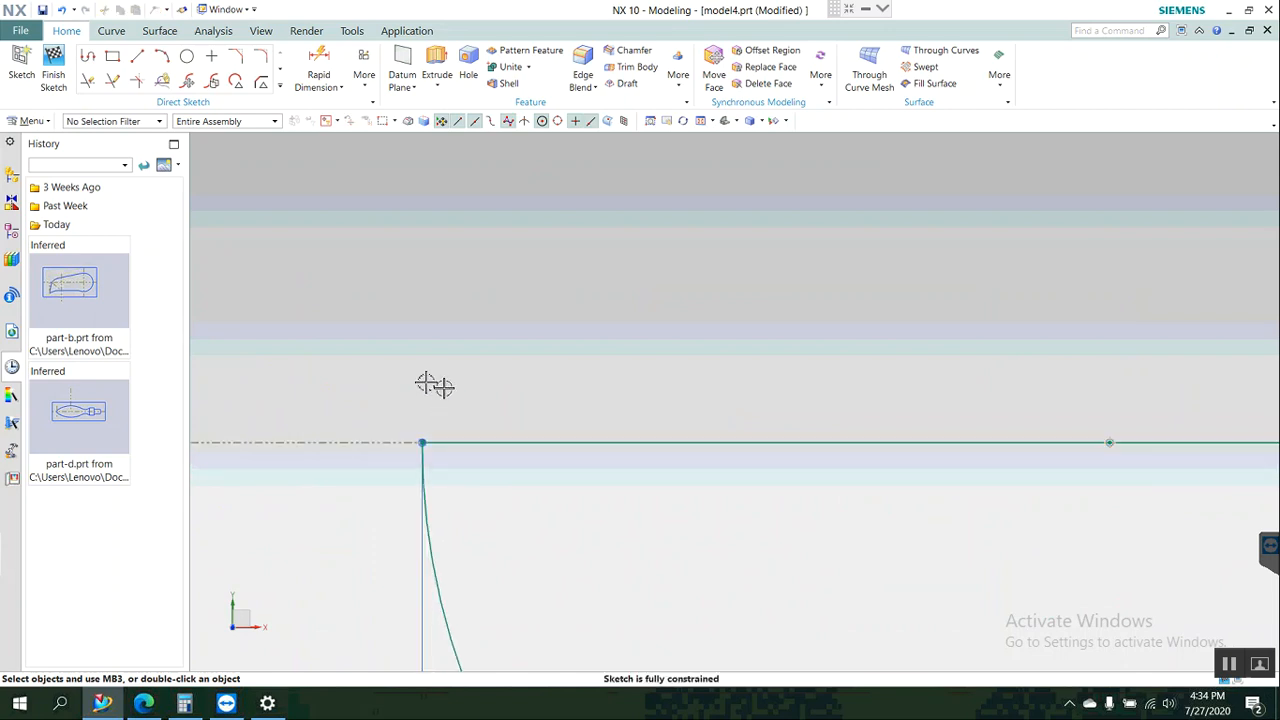
pyautogui.scroll(-5, 412, 340)
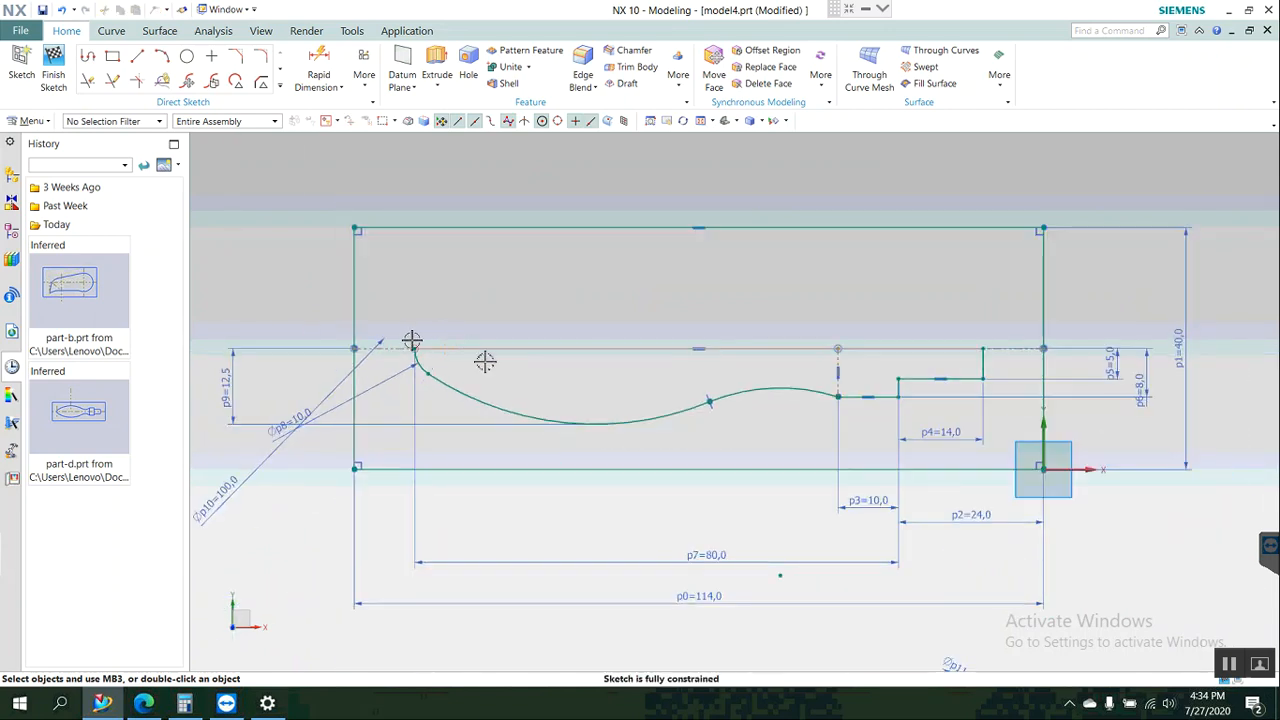
pyautogui.click(54, 72)
# Extrude the sketch's four outer rectangle lines 30 mm downward as a solid block, checking the thickness in 2d.pdf.
pyautogui.moveTo(580, 466)
pyautogui.mouseDown(button='middle')
pyautogui.moveTo(592, 435)
pyautogui.moveTo(537, 417)
pyautogui.moveTo(523, 429)
pyautogui.moveTo(551, 407)
pyautogui.moveTo(551, 426)
pyautogui.moveTo(525, 392)
pyautogui.mouseUp(button='middle')
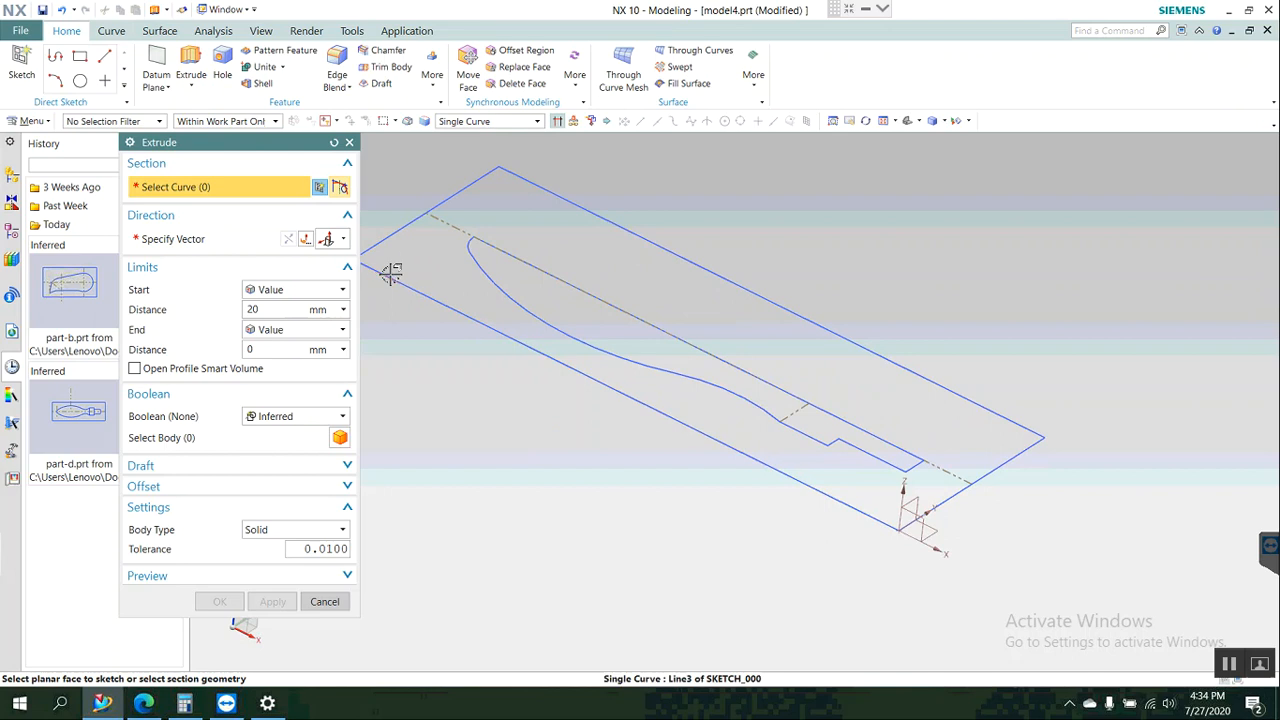
pyautogui.click(393, 258)
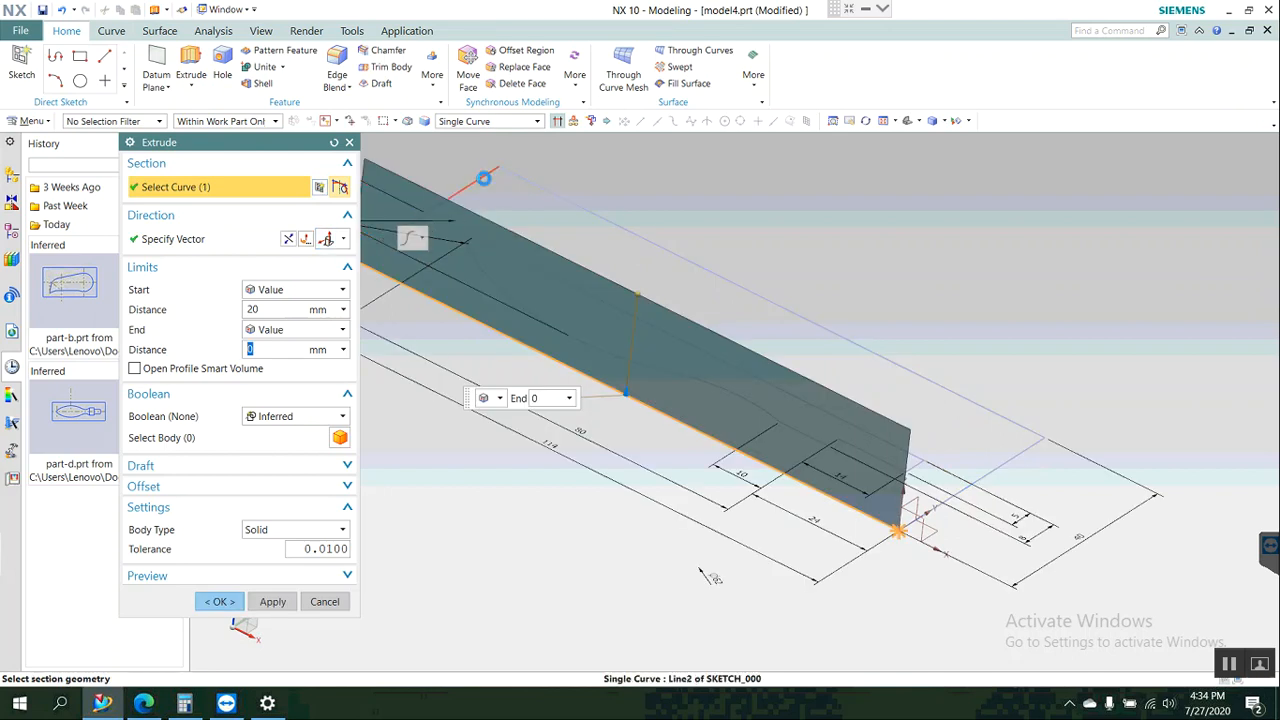
pyautogui.click(488, 181)
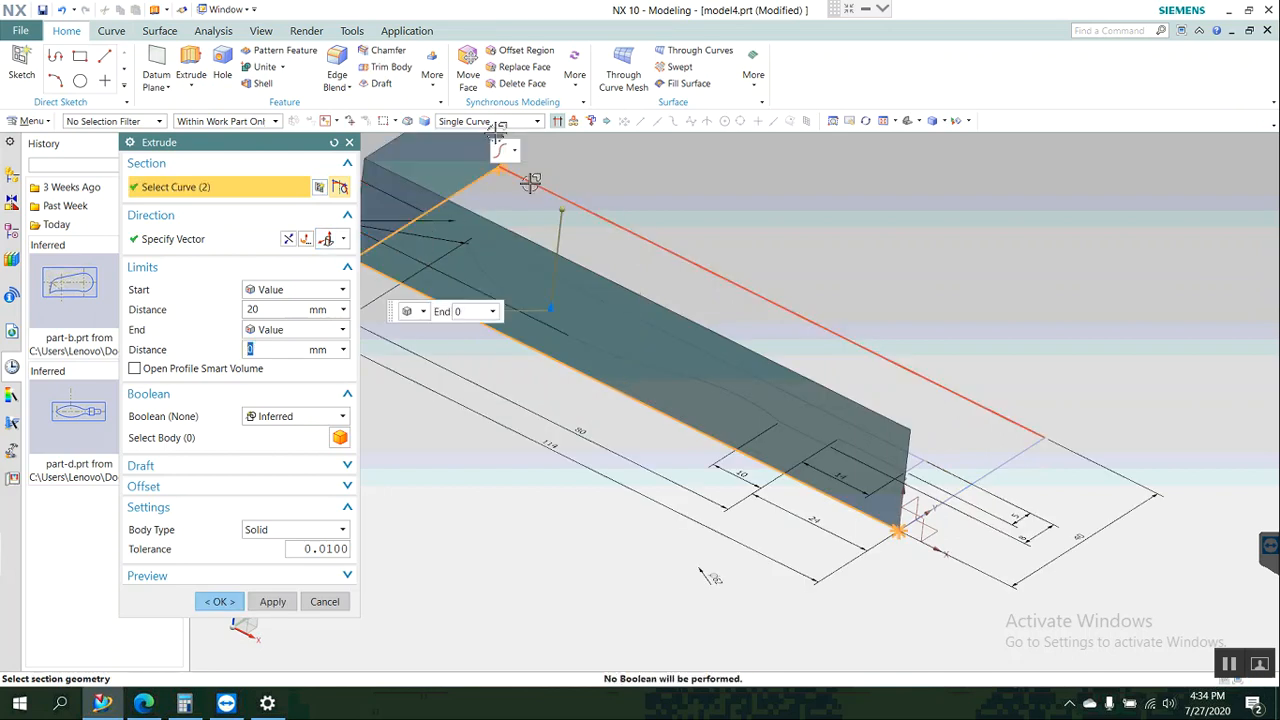
pyautogui.click(605, 213)
pyautogui.click(1020, 460)
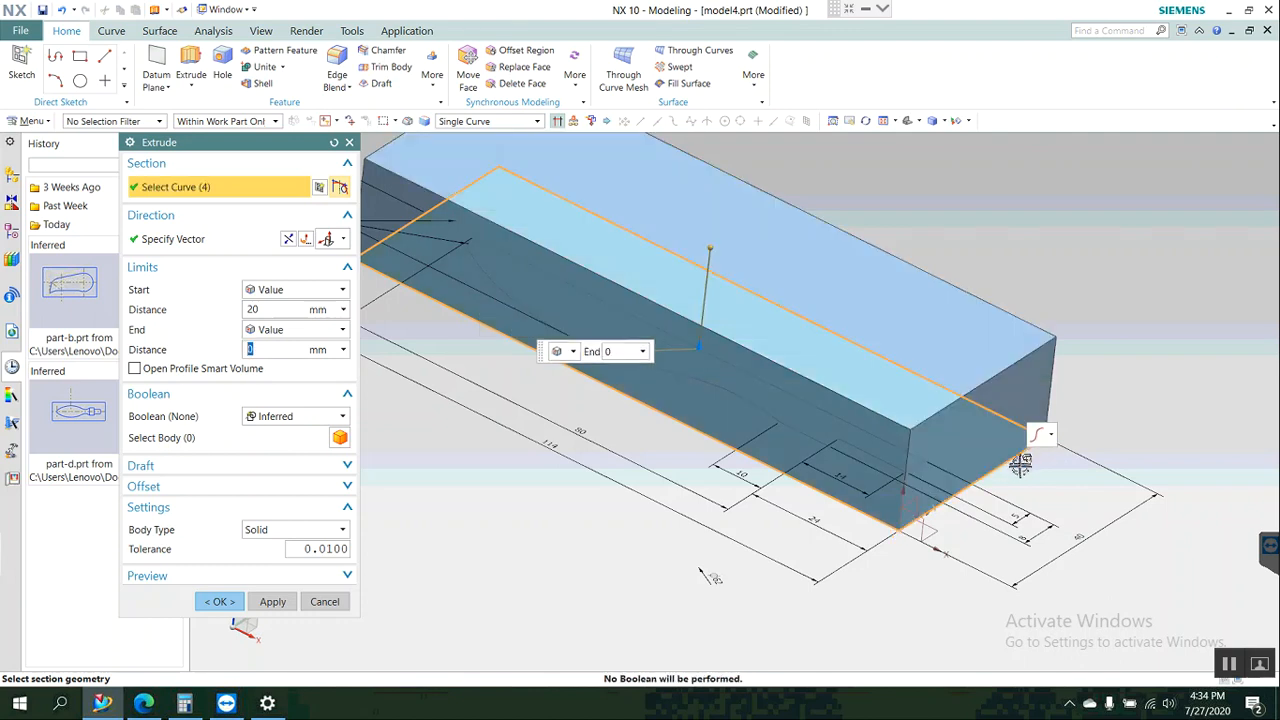
pyautogui.click(288, 239)
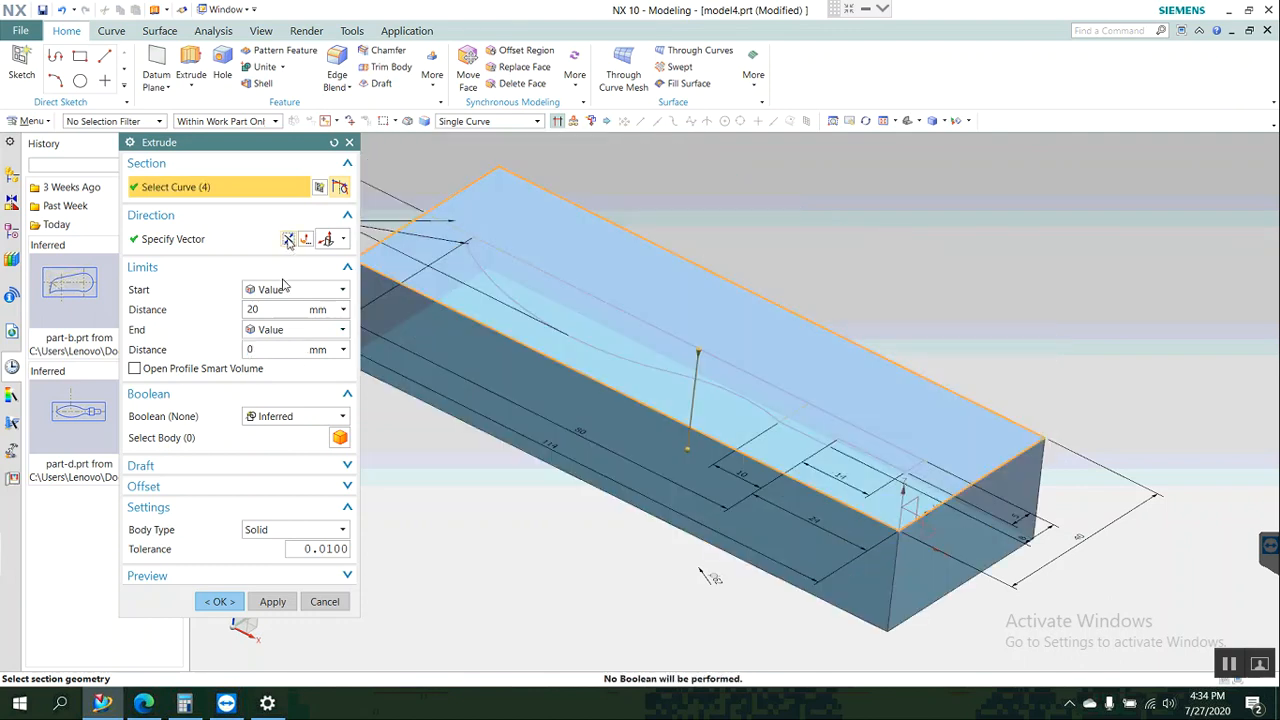
pyautogui.click(263, 311)
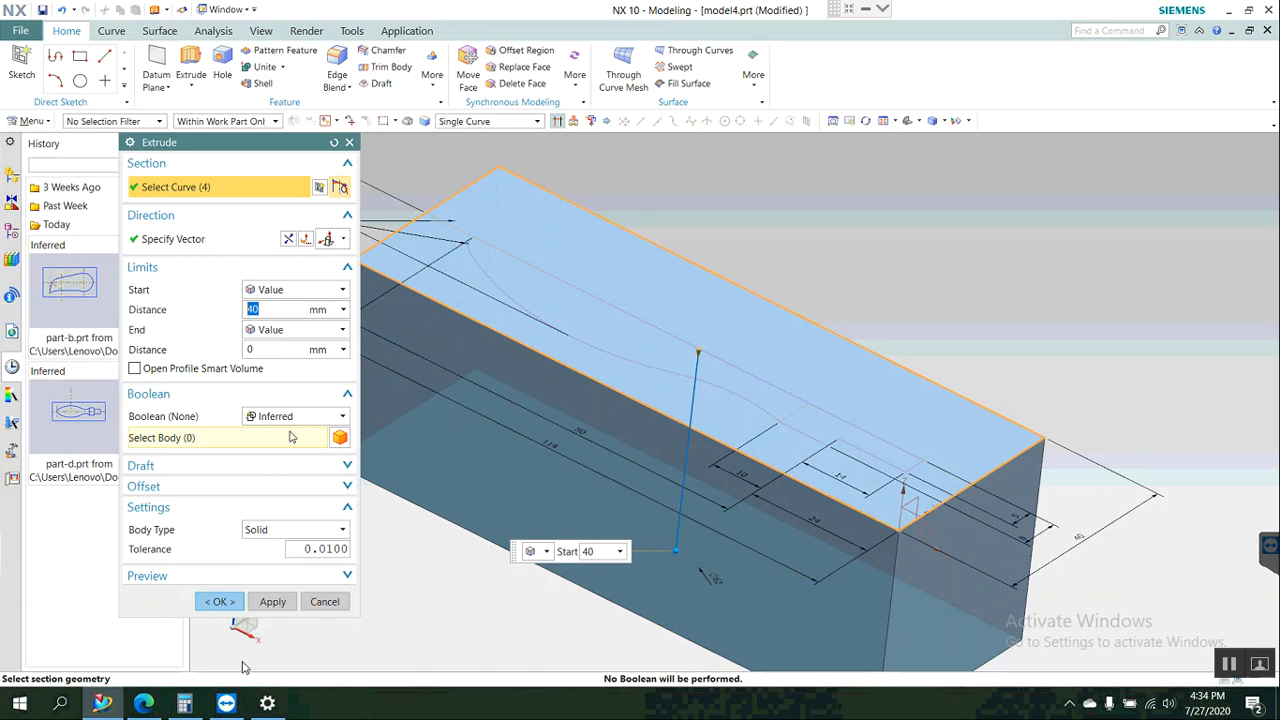
pyautogui.click(144, 704)
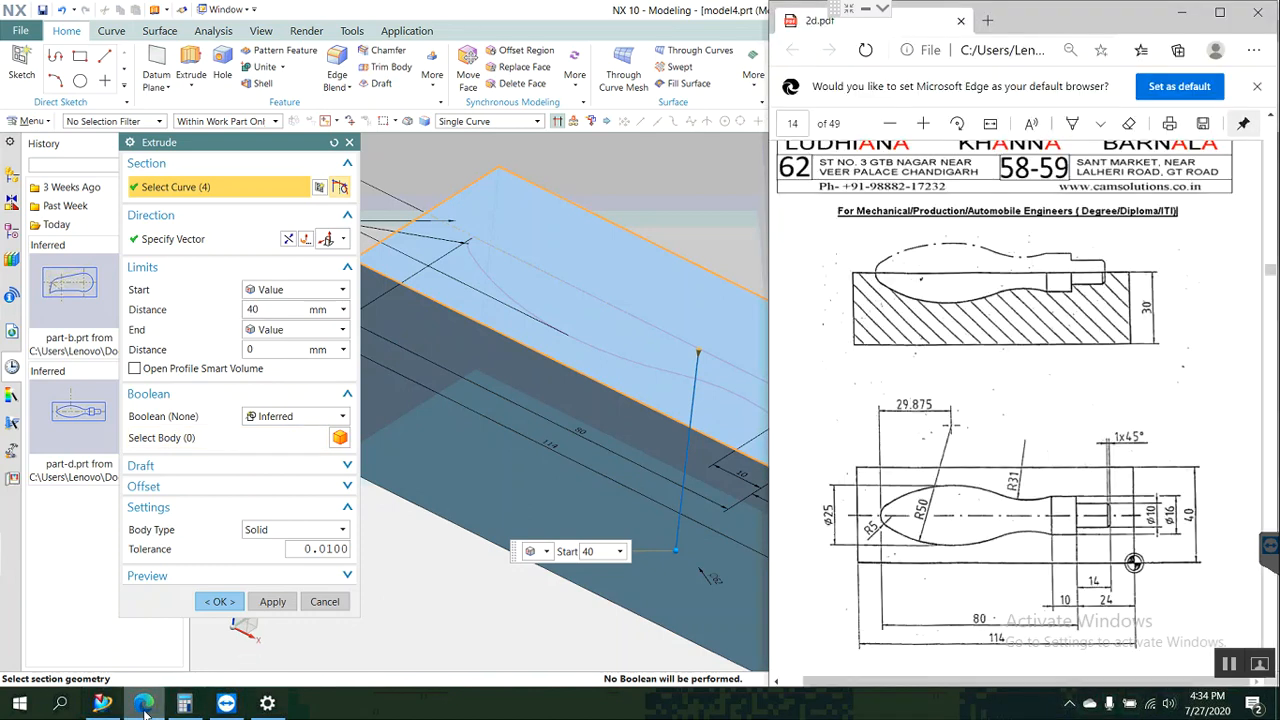
pyautogui.click(144, 704)
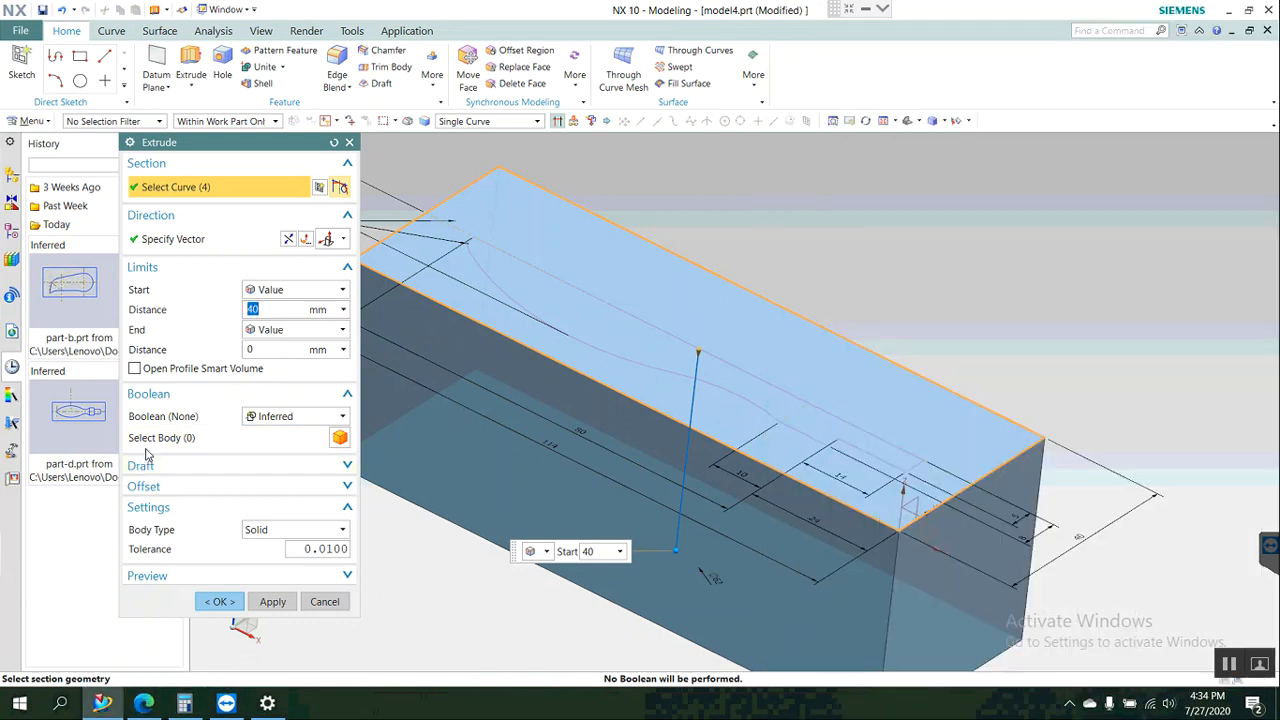
pyautogui.press('Return')
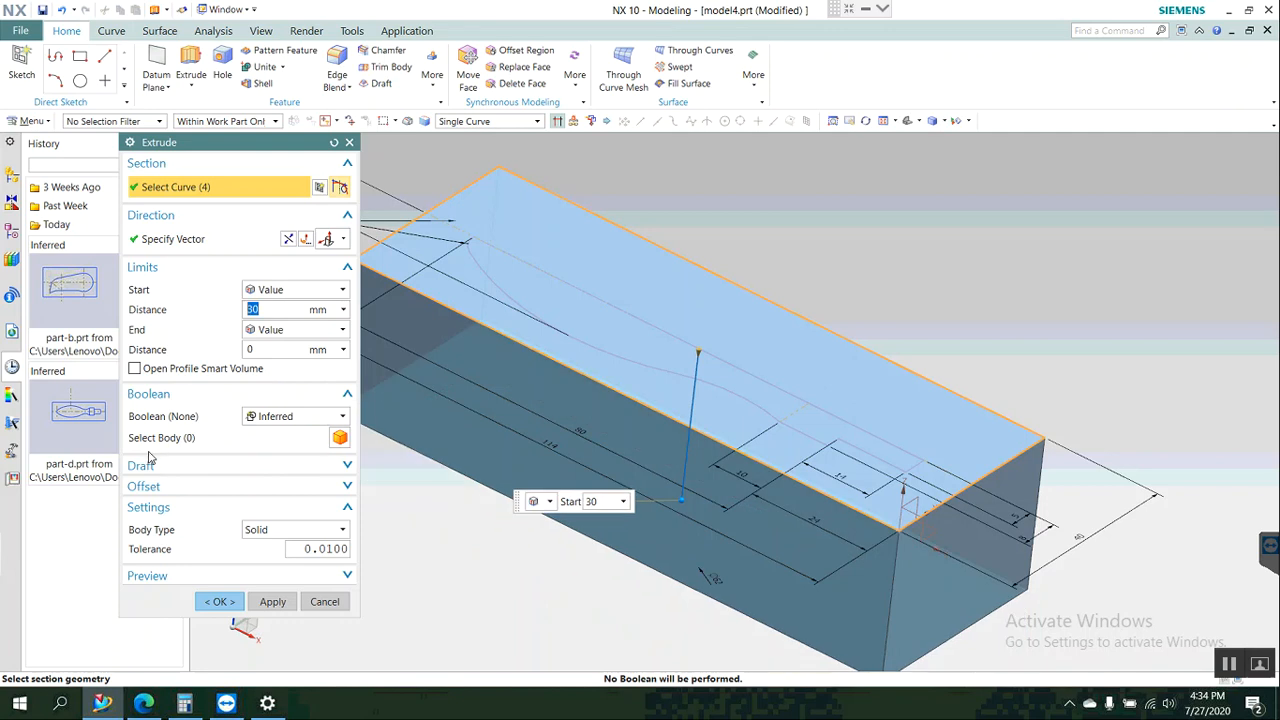
pyautogui.click(206, 605)
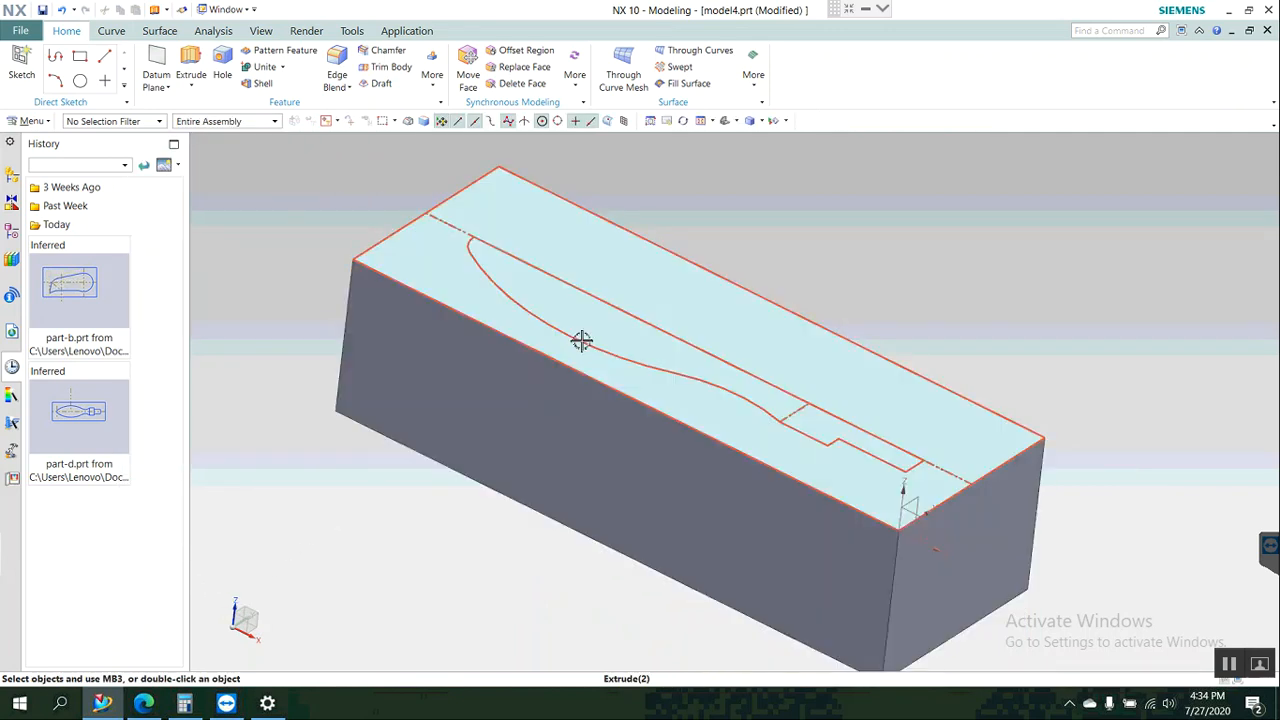
# Revolve the closed handle half profile 360 degrees about the centerline and subtract it from the block.
pyautogui.click(192, 88)
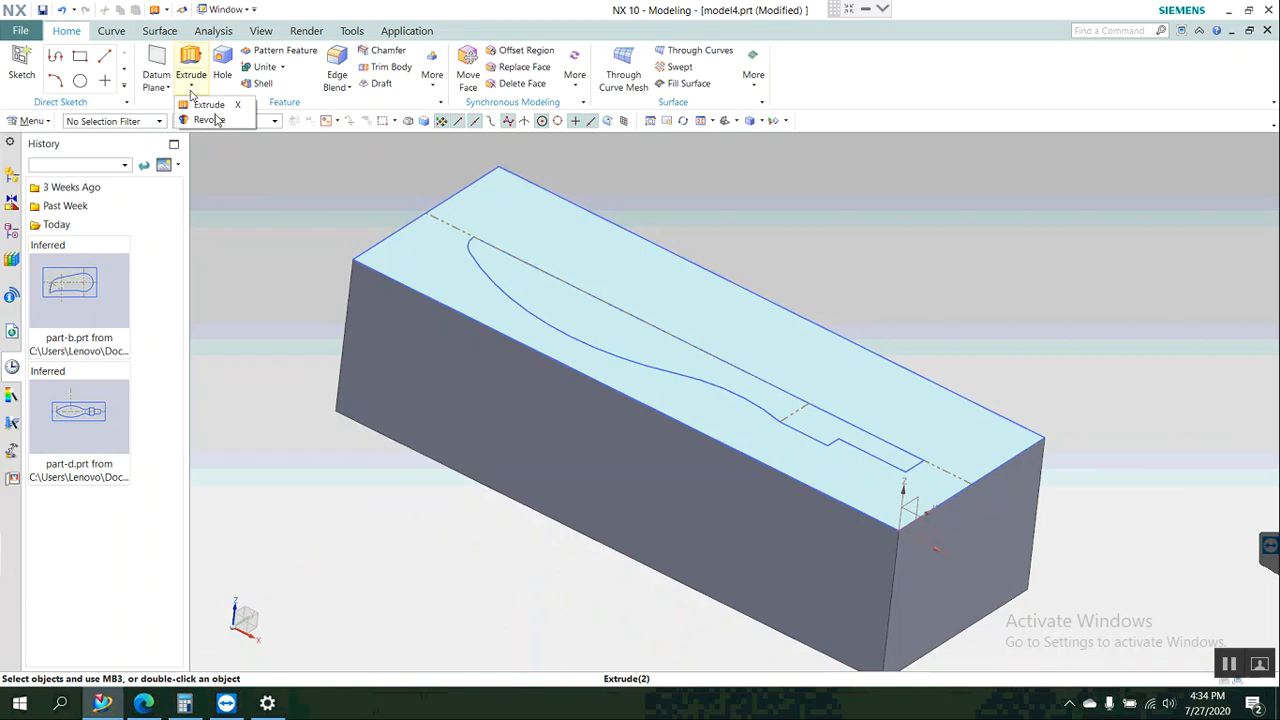
pyautogui.click(206, 120)
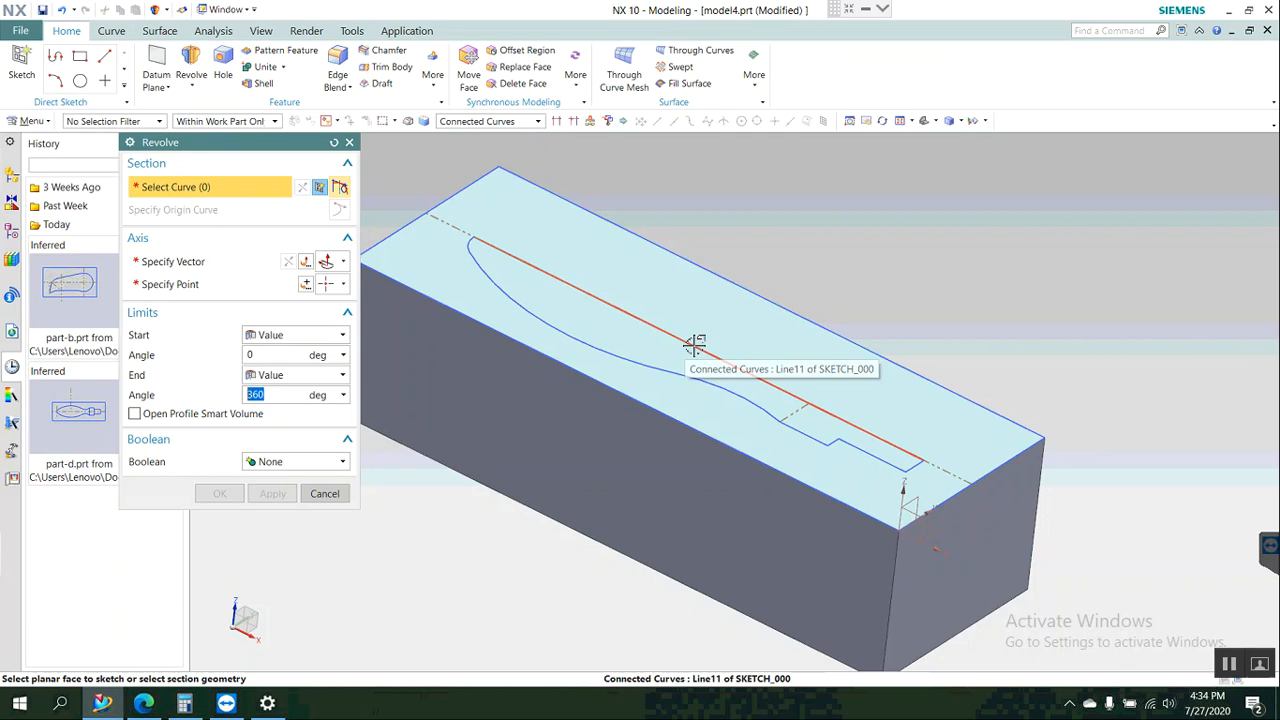
pyautogui.click(695, 344)
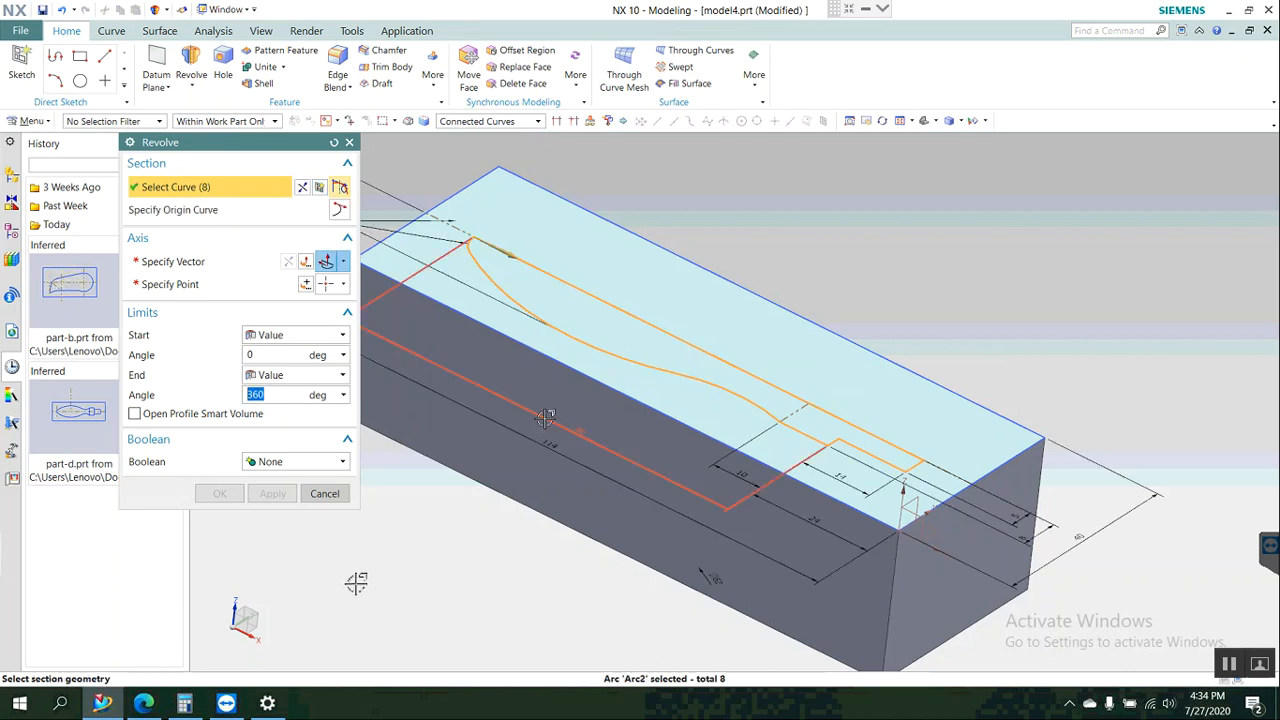
pyautogui.click(163, 261)
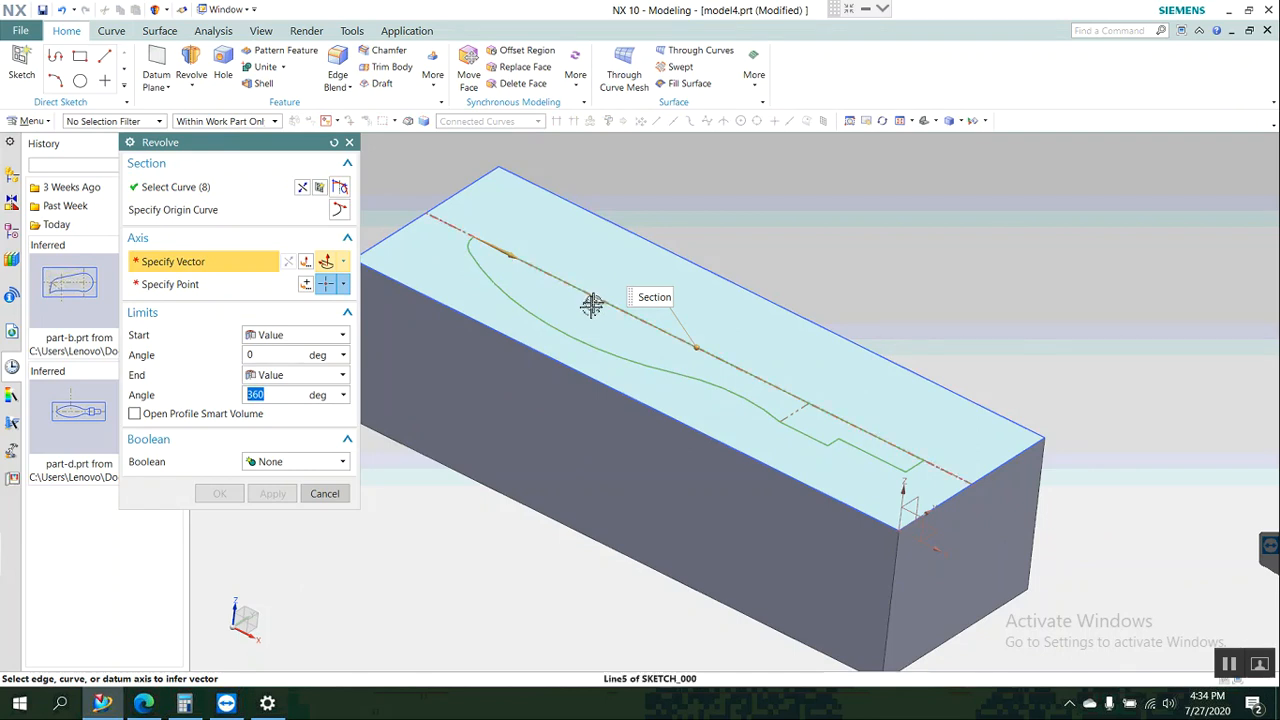
pyautogui.click(590, 299)
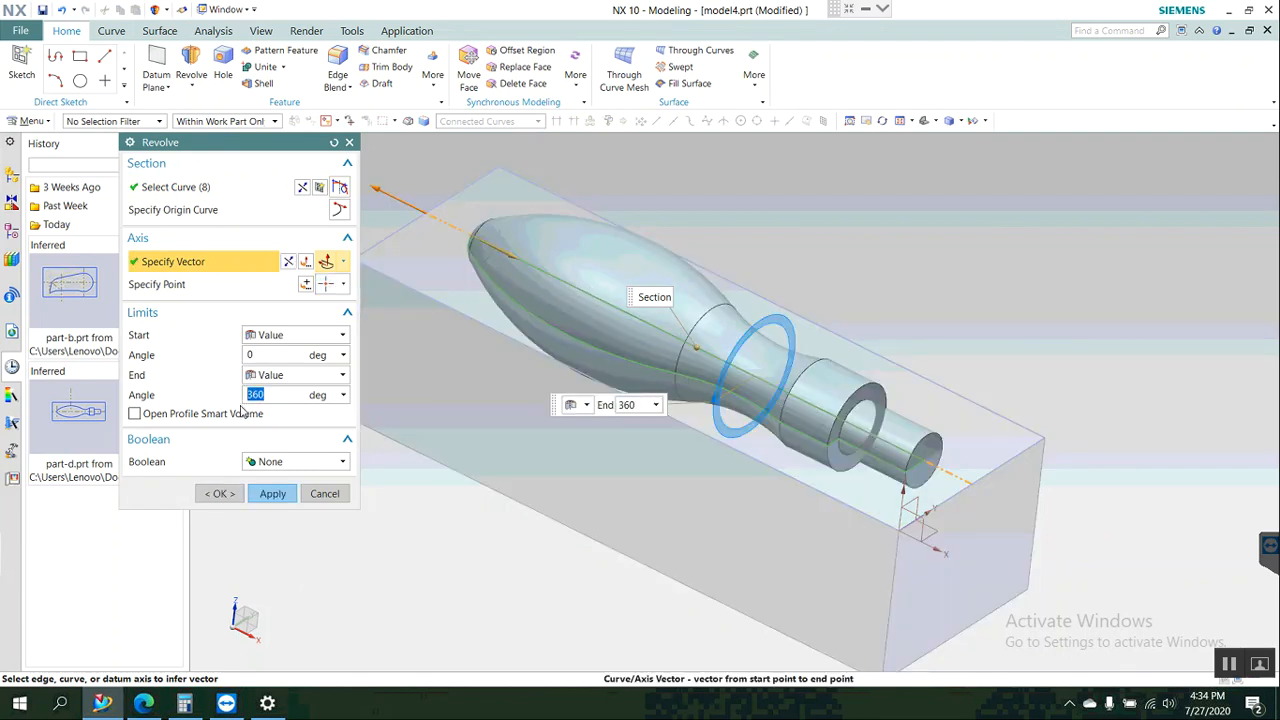
pyautogui.click(280, 463)
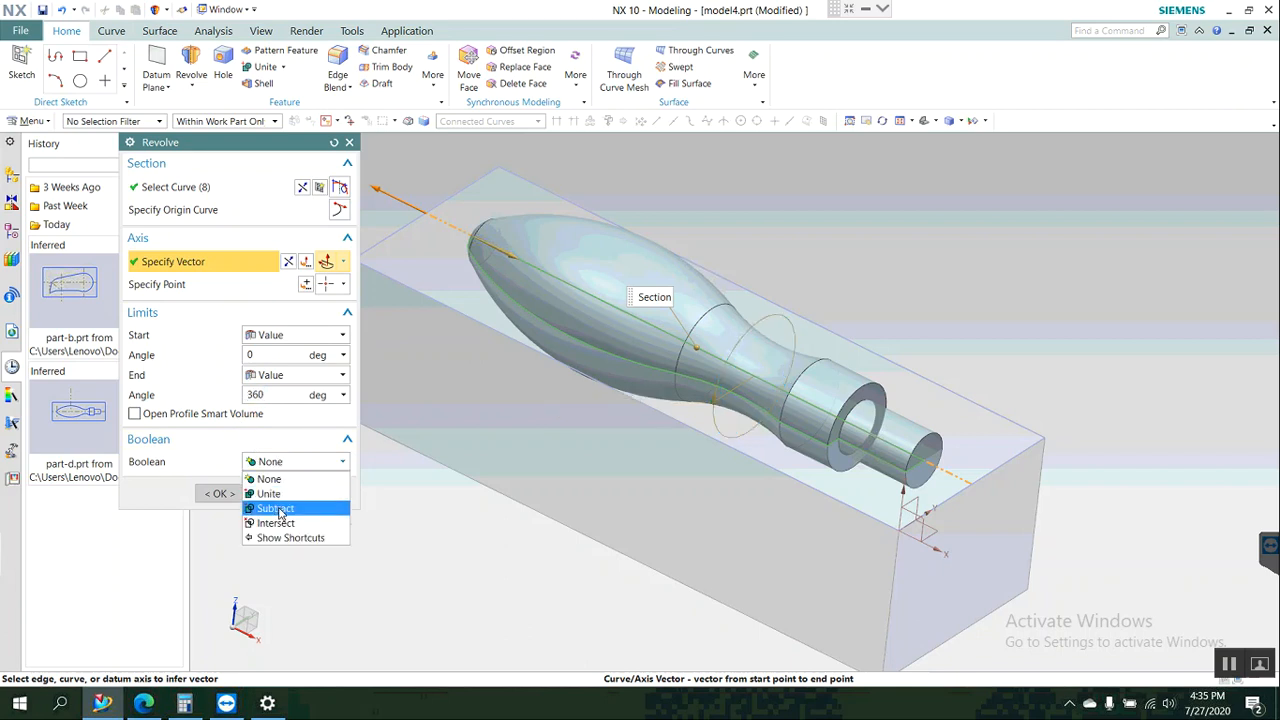
pyautogui.click(276, 509)
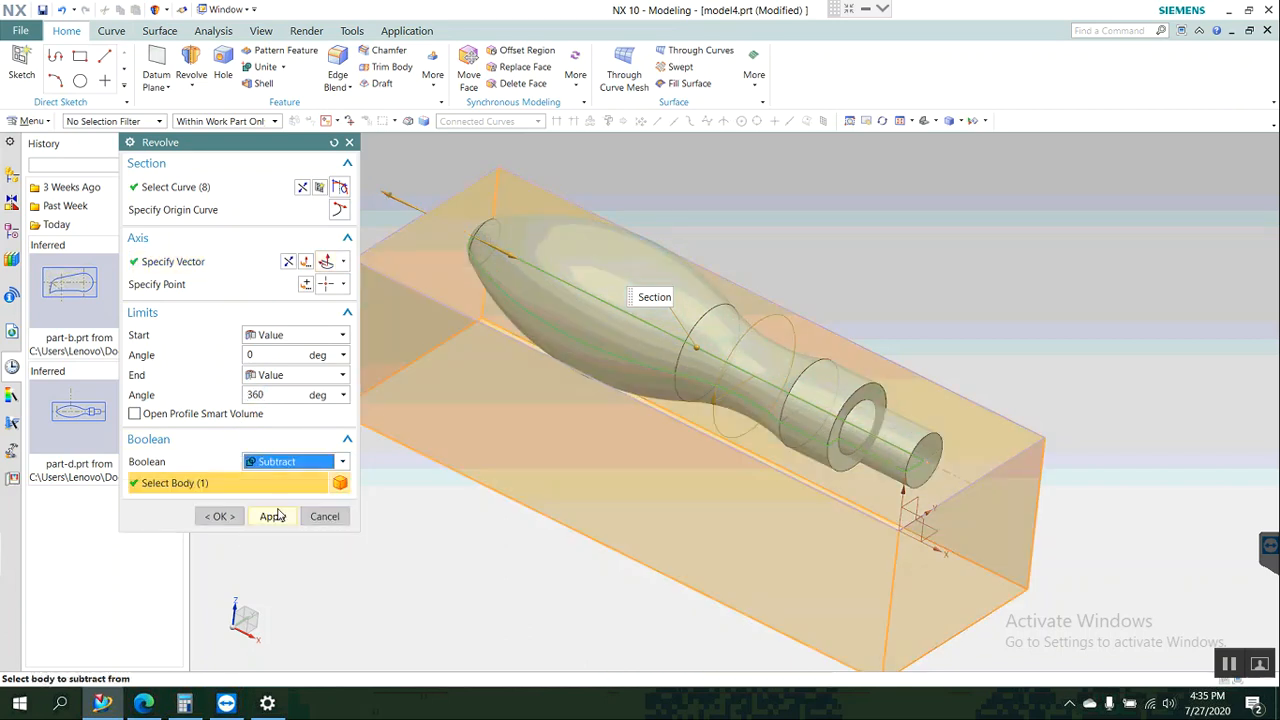
pyautogui.click(220, 517)
# Check the chamfer size in 2d.pdf and apply a symmetric 1 mm chamfer to the end edge of the cavity's shank.
pyautogui.moveTo(344, 465); pyautogui.dragTo(434, 517, button='middle')
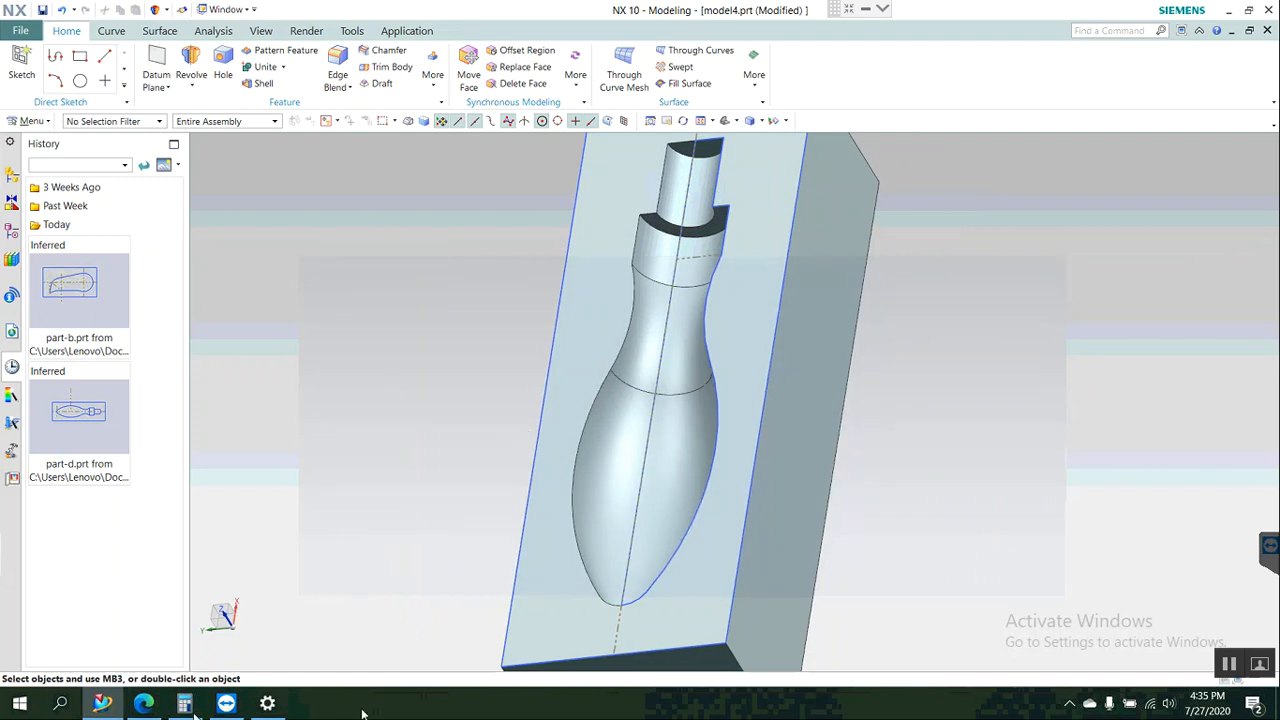
pyautogui.click(143, 704)
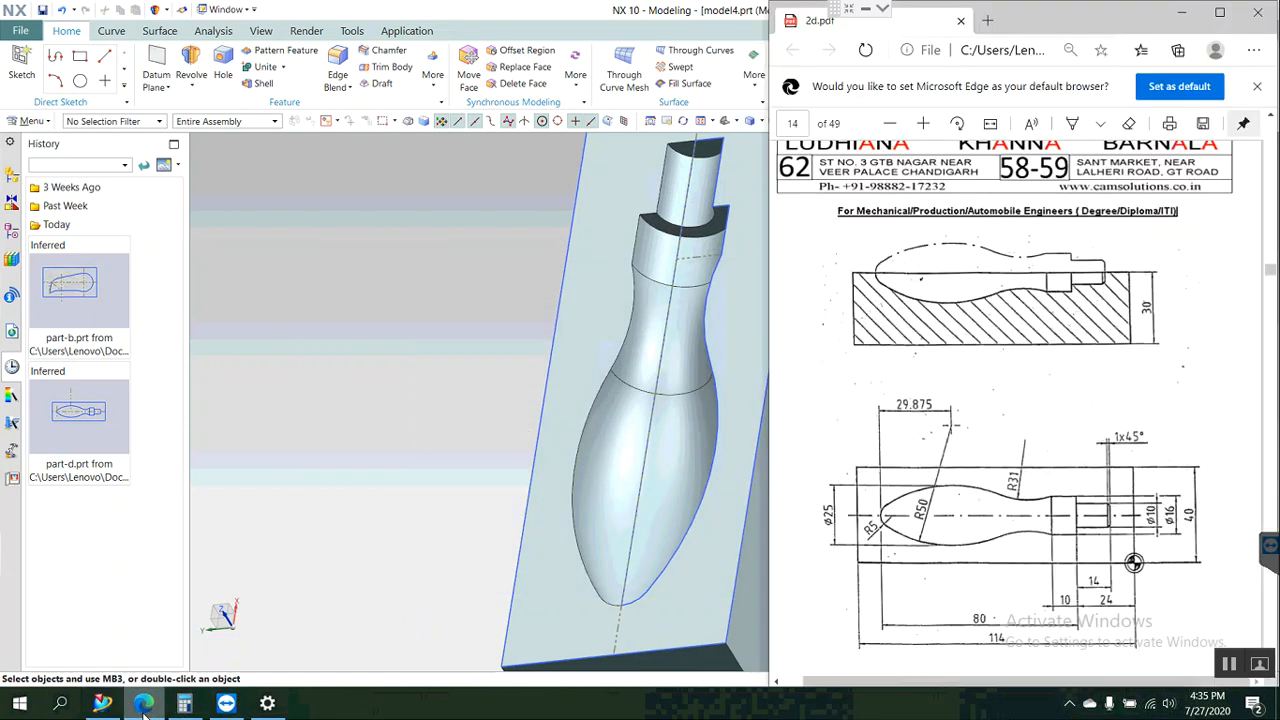
pyautogui.click(143, 704)
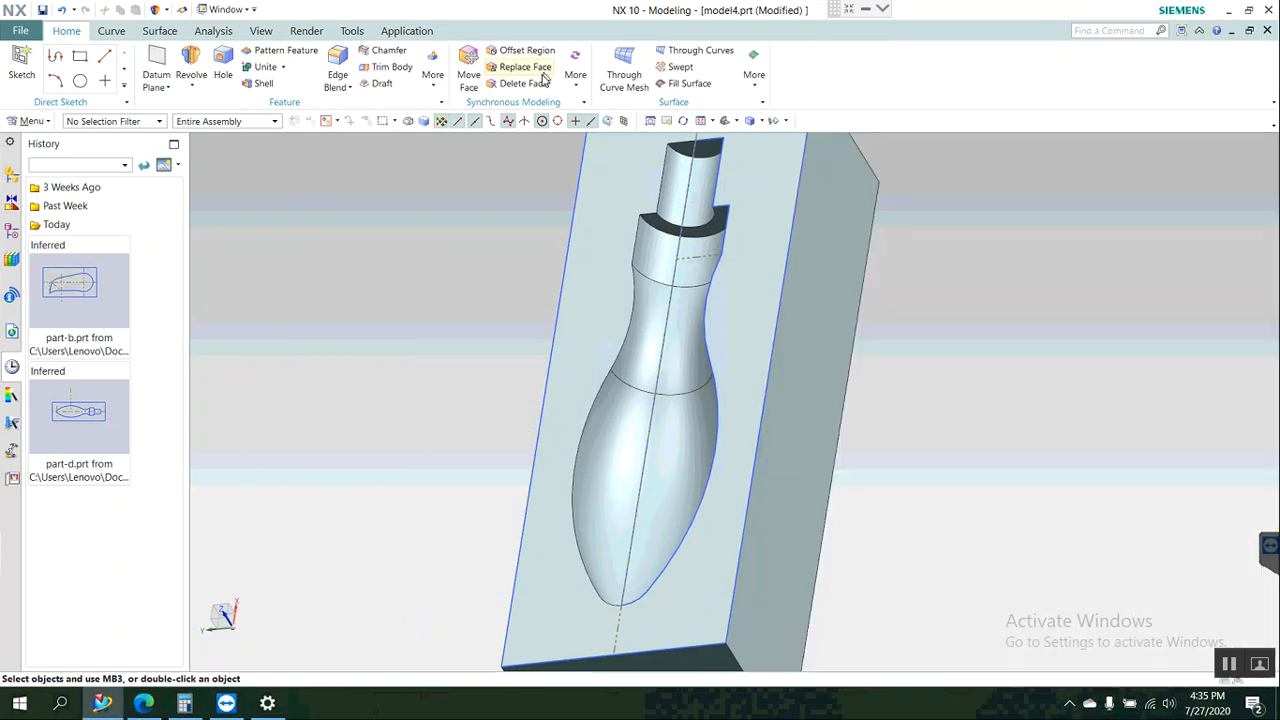
pyautogui.click(390, 52)
pyautogui.scroll(-2, 460, 352)
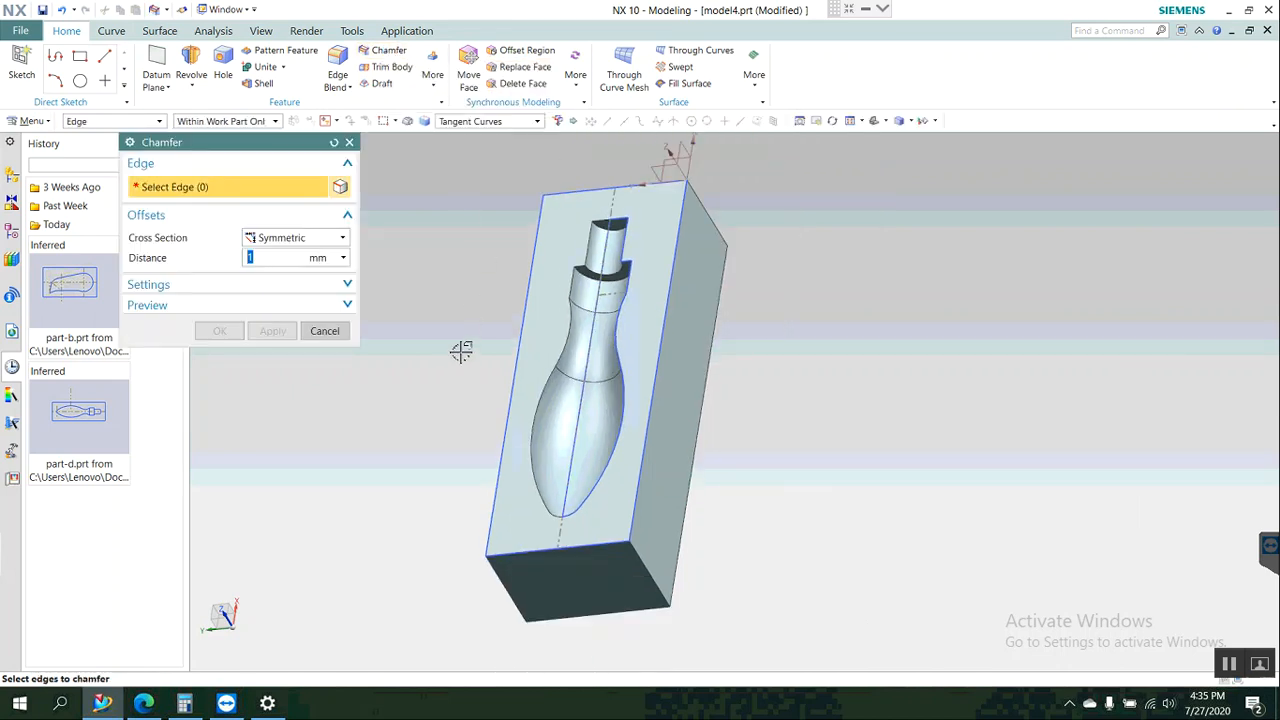
pyautogui.scroll(4, 521, 197)
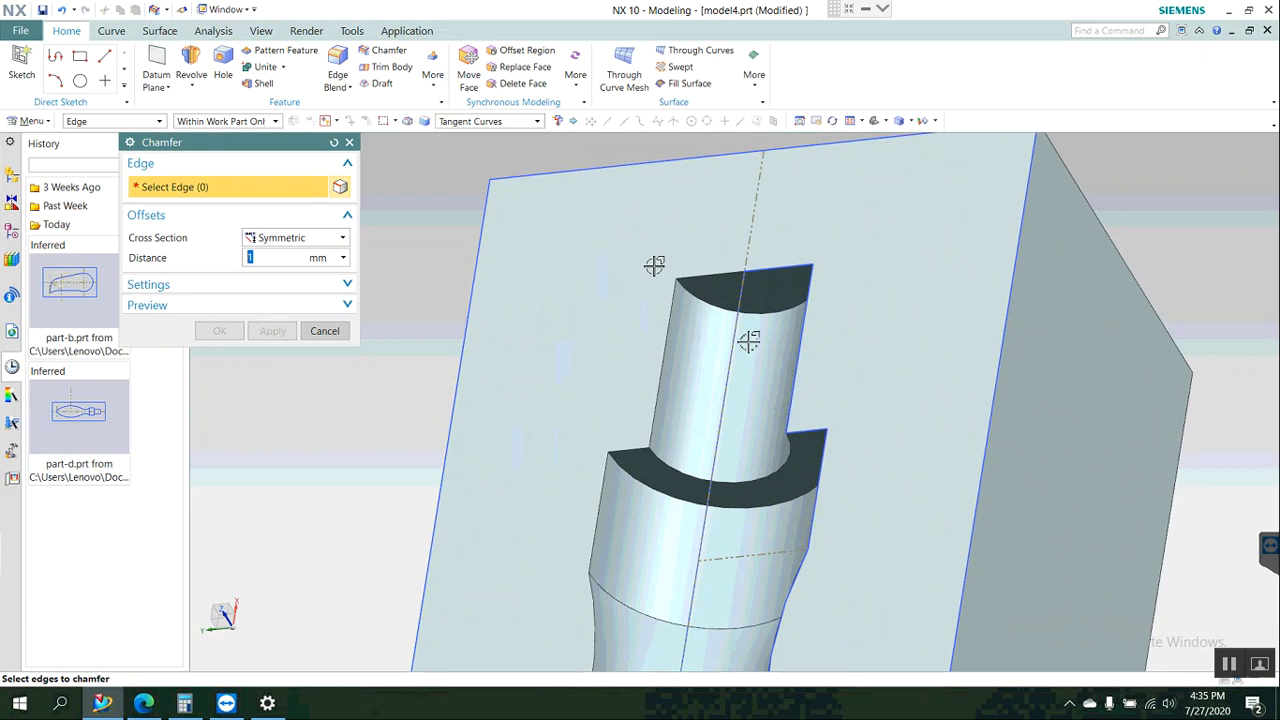
pyautogui.click(715, 305)
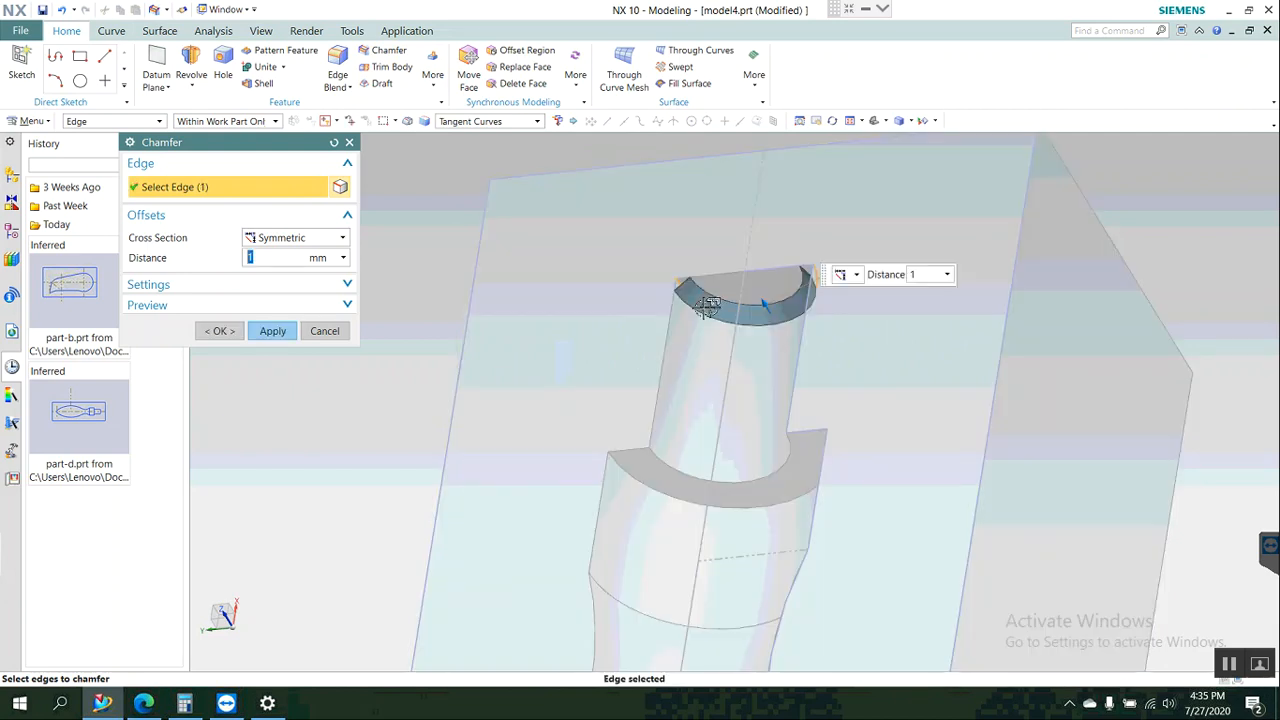
pyautogui.click(206, 330)
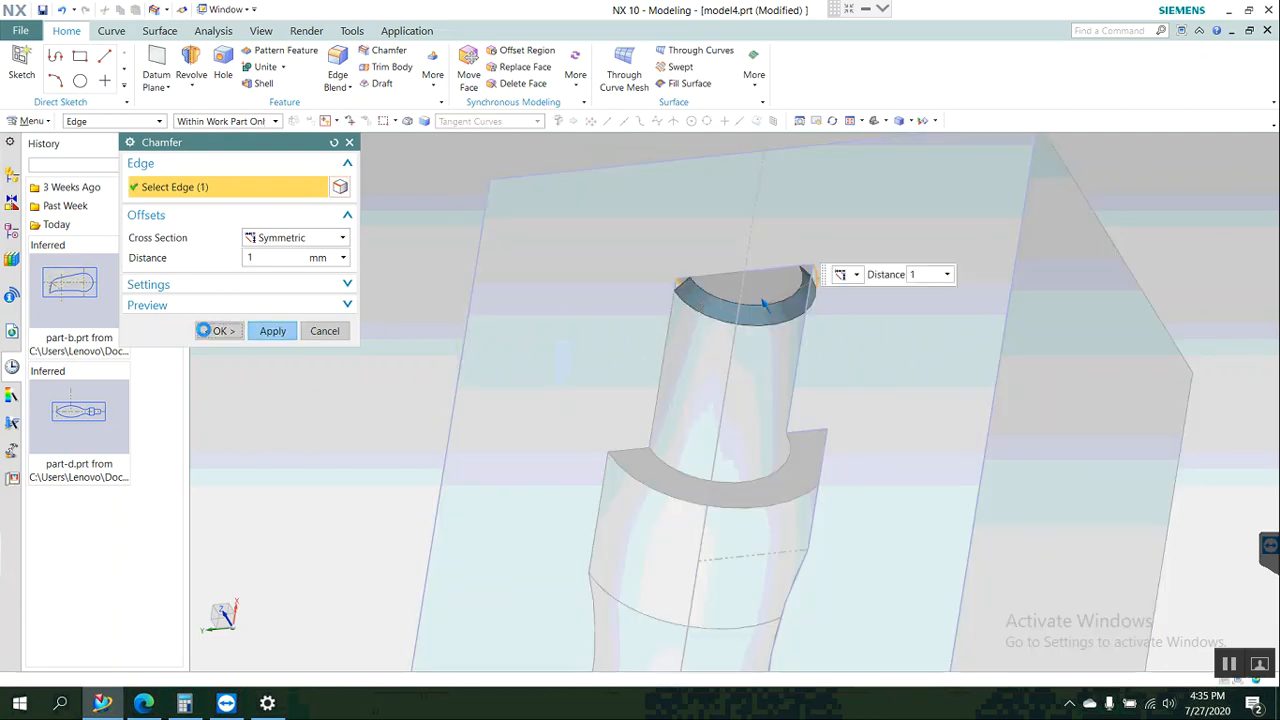
# Hide the profile sketch on the block's upper face.
pyautogui.scroll(-3, 575, 292)
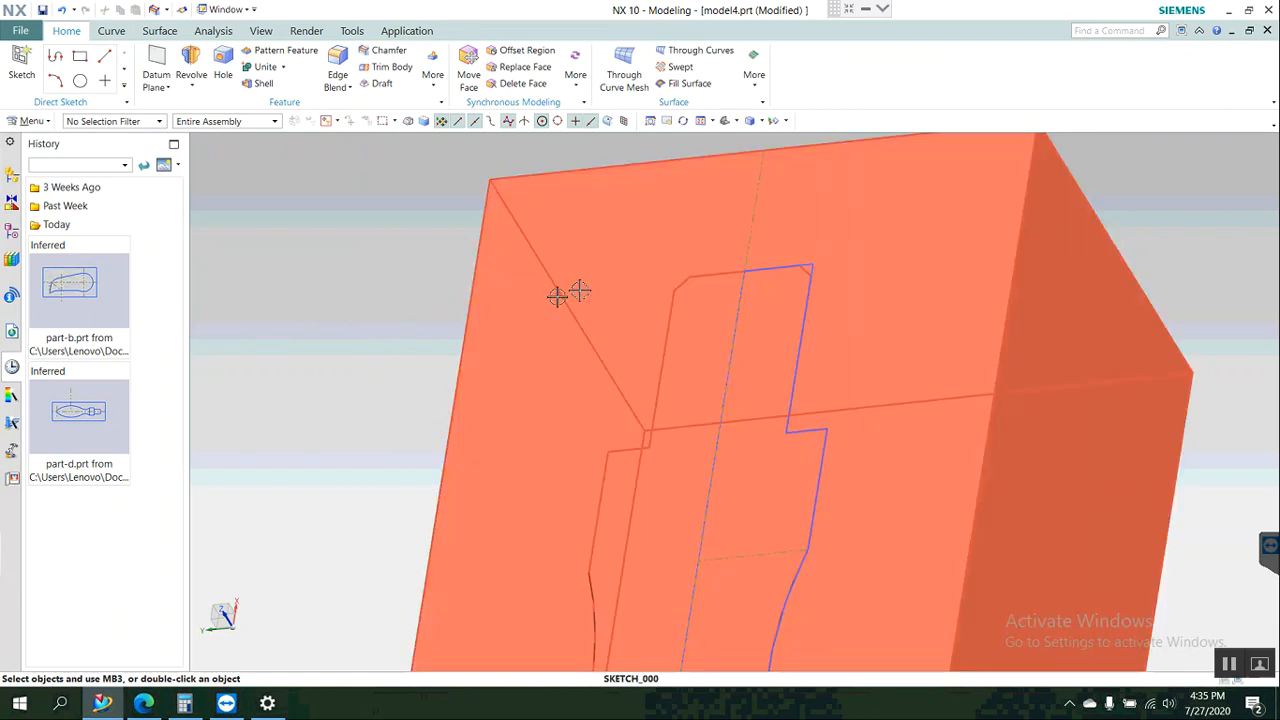
pyautogui.scroll(-2, 558, 297)
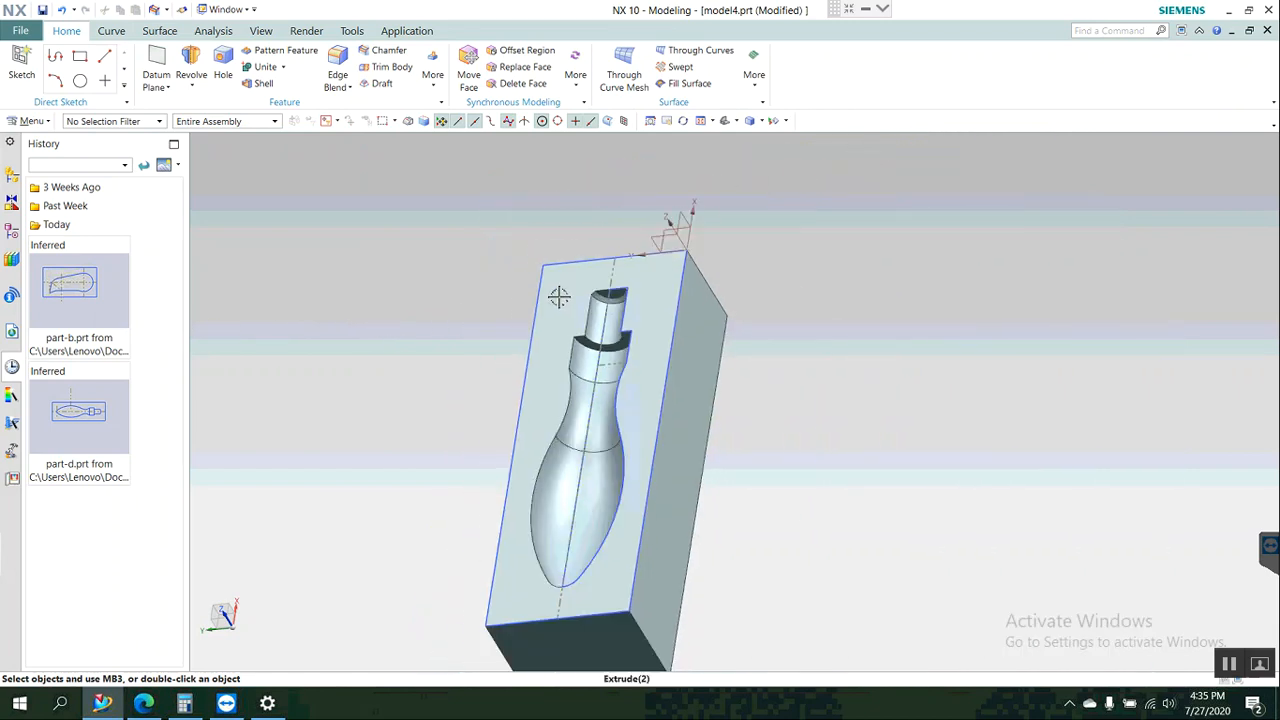
pyautogui.click(525, 343)
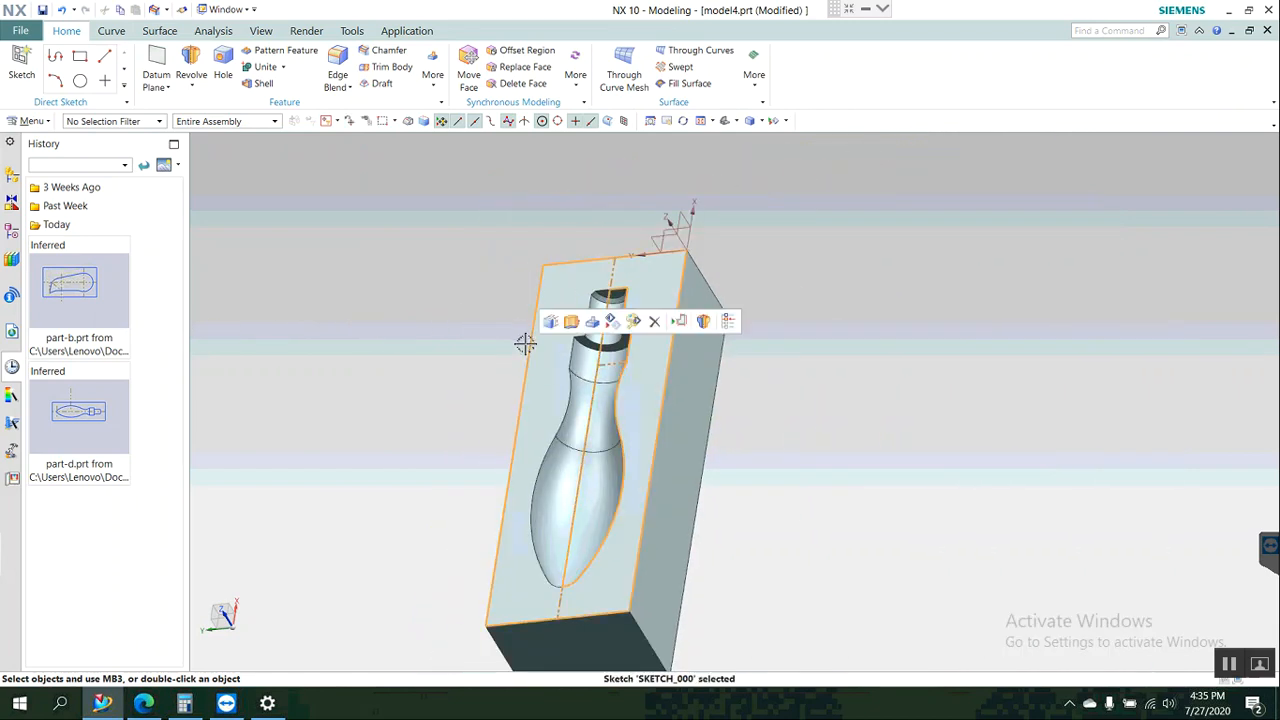
pyautogui.click(613, 321)
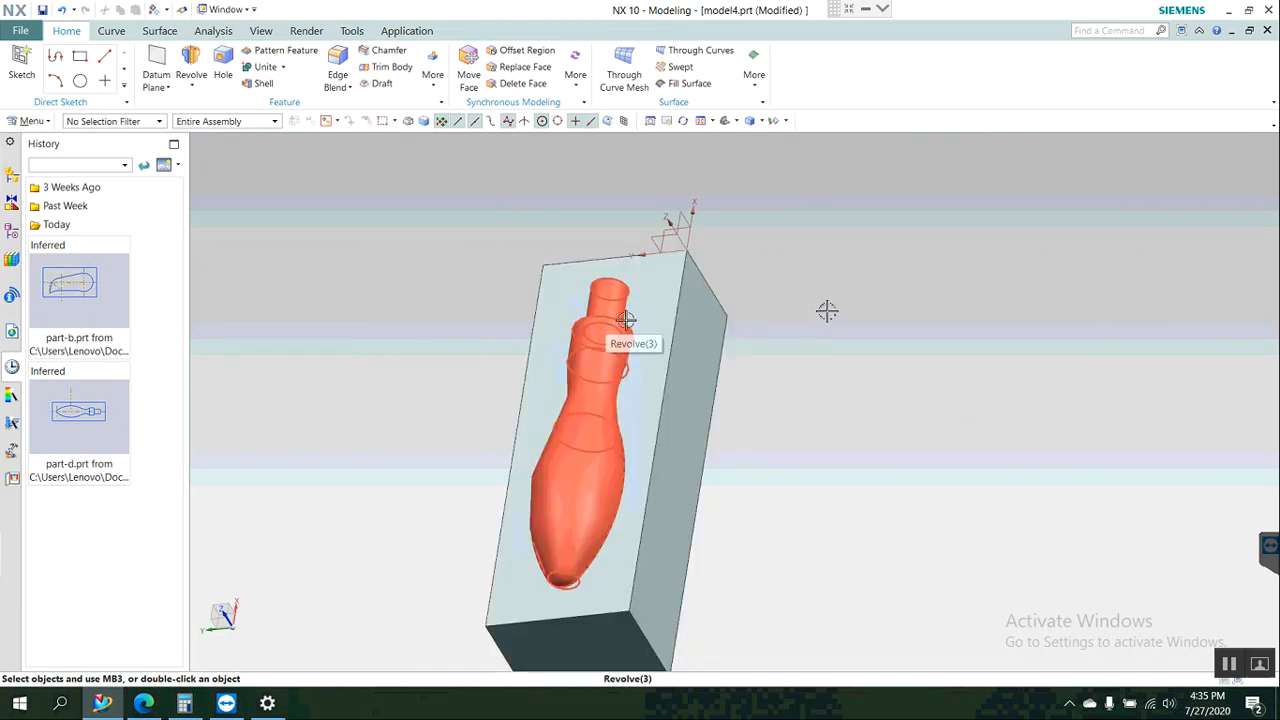
# Compare the finished cavity block with the section and plan views on page 14 of 2d.pdf.
pyautogui.rightClick(893, 388)
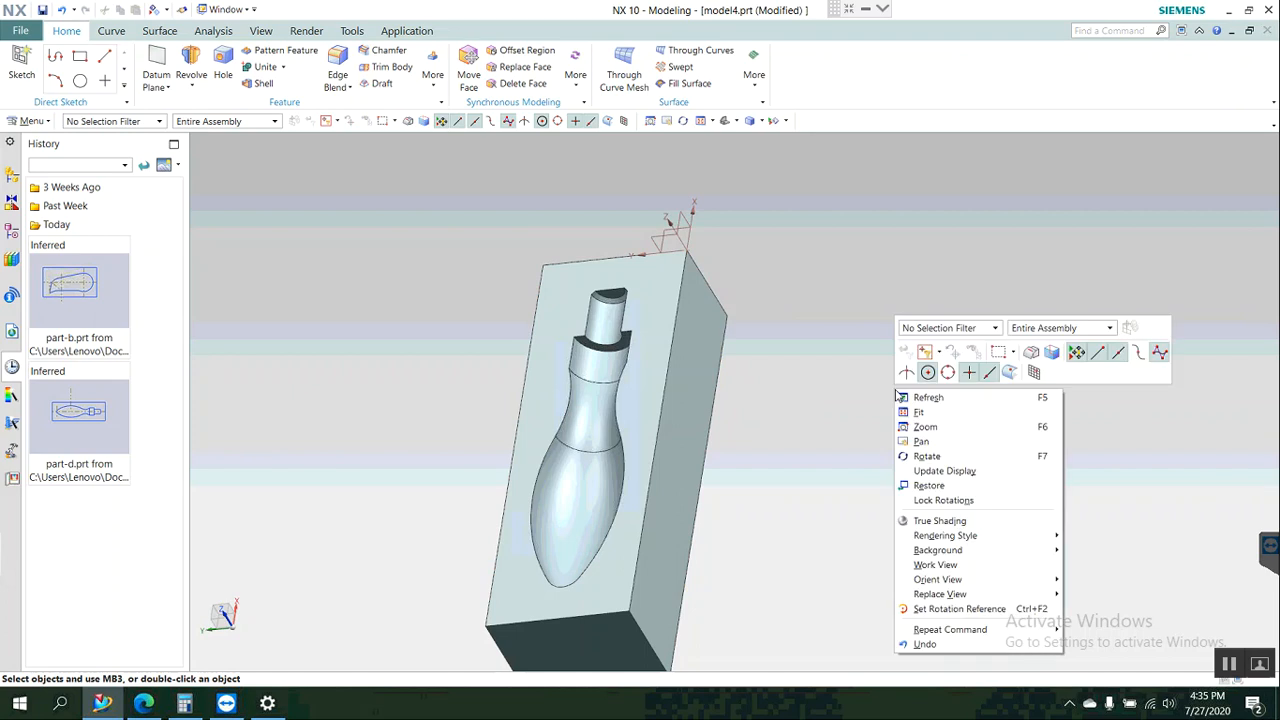
pyautogui.click(724, 120)
pyautogui.moveTo(459, 371)
pyautogui.mouseDown(button='middle')
pyautogui.moveTo(449, 374)
pyautogui.moveTo(583, 360)
pyautogui.moveTo(586, 391)
pyautogui.moveTo(580, 371)
pyautogui.moveTo(592, 375)
pyautogui.moveTo(583, 380)
pyautogui.mouseUp(button='middle')
pyautogui.click(143, 702)
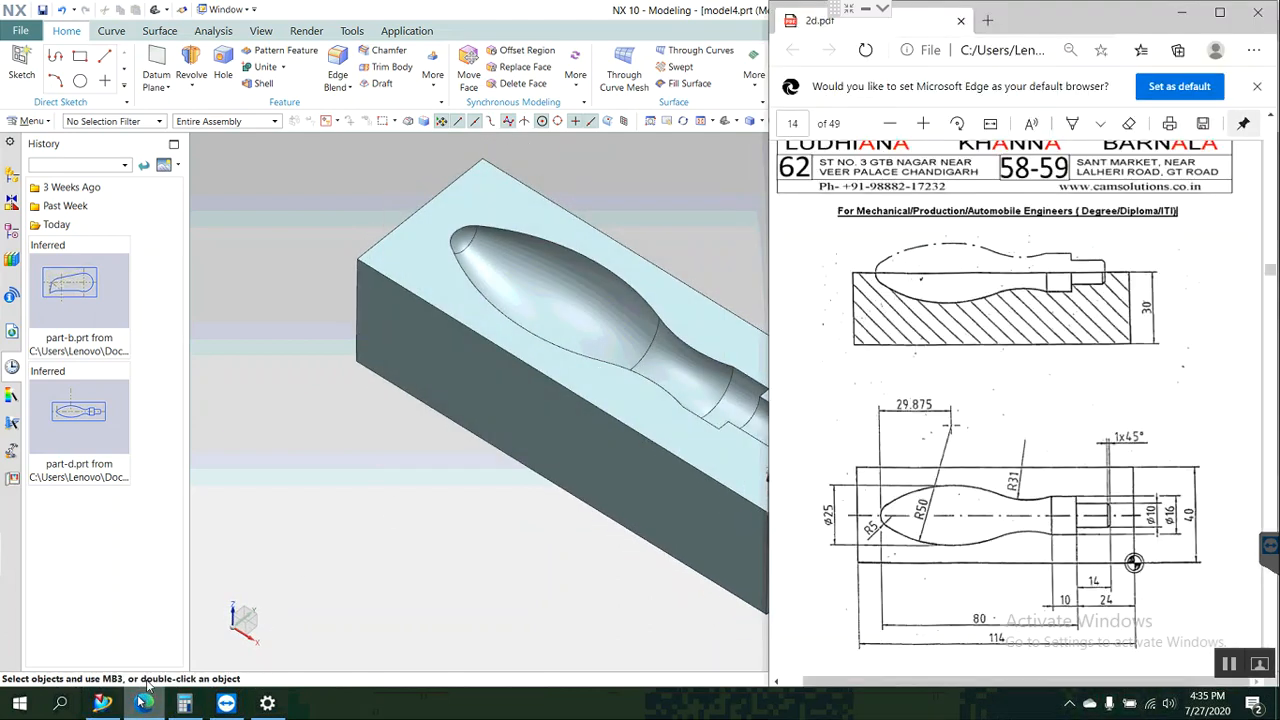
pyautogui.scroll(-2, 340, 455)
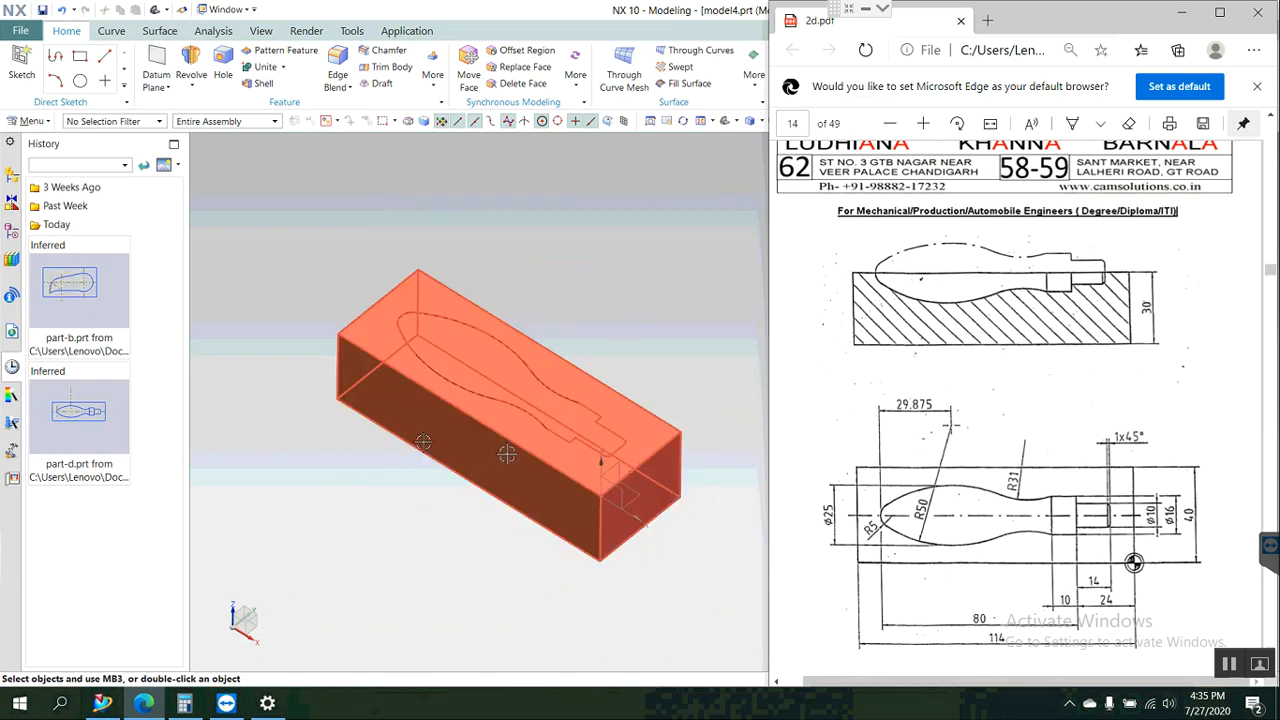
pyautogui.scroll(2, 560, 430)
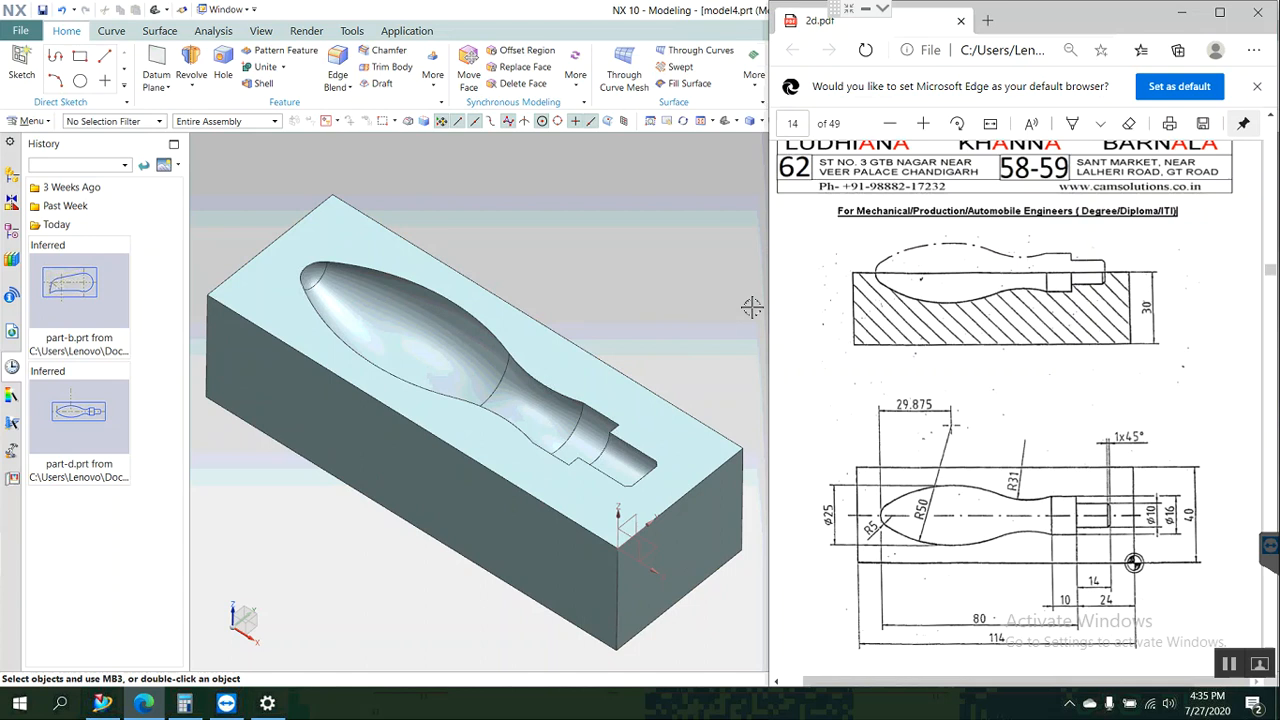
pyautogui.scroll(-2, 545, 460)
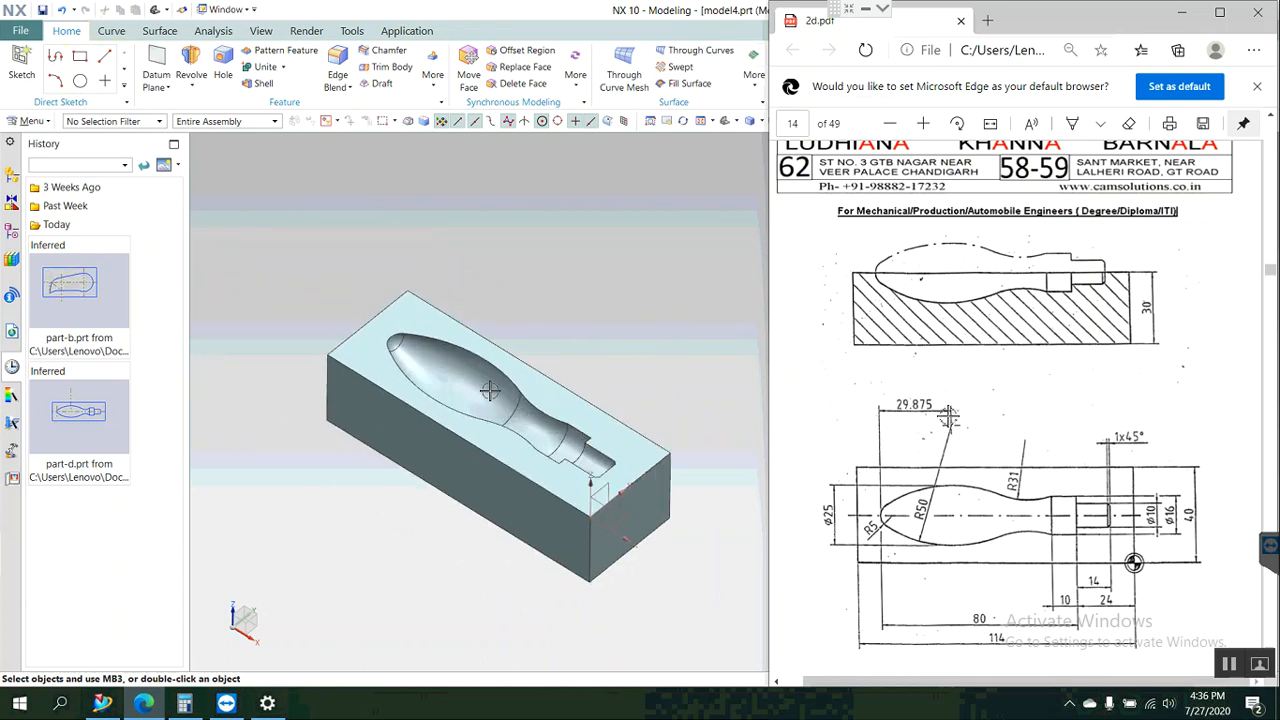
pyautogui.scroll(-2, 490, 390)
pyautogui.scroll(1, 553, 423)
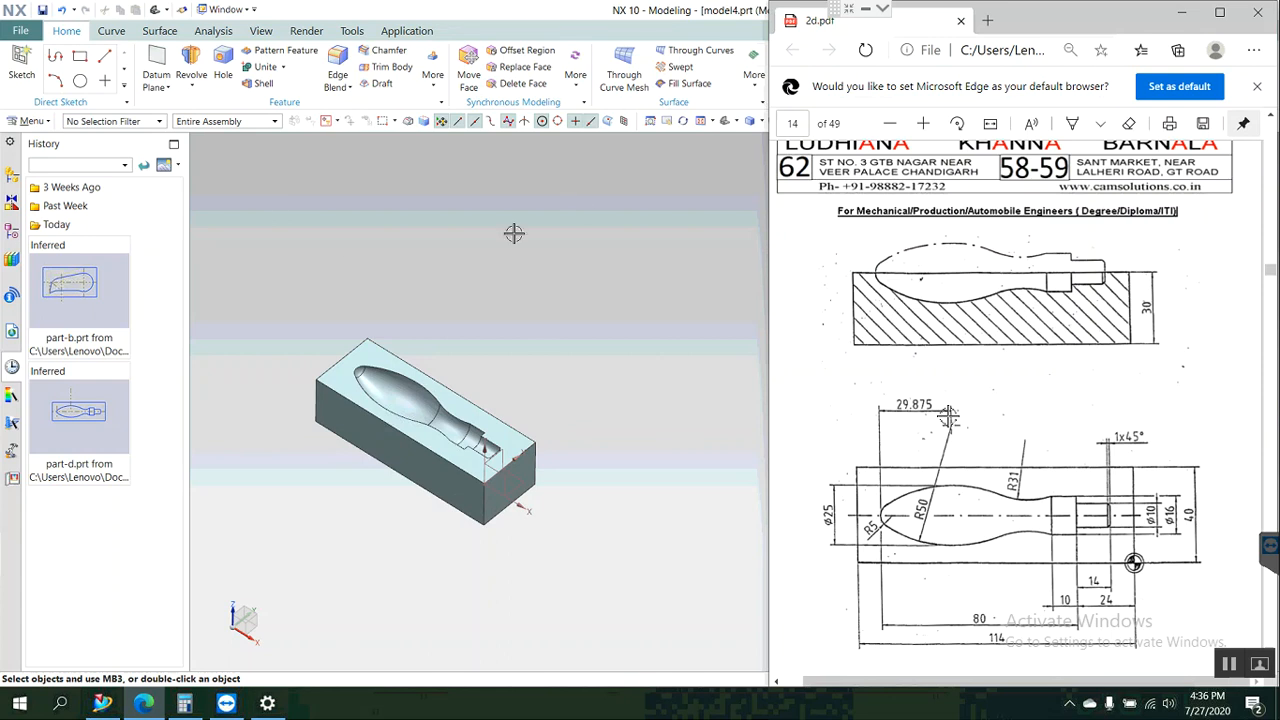